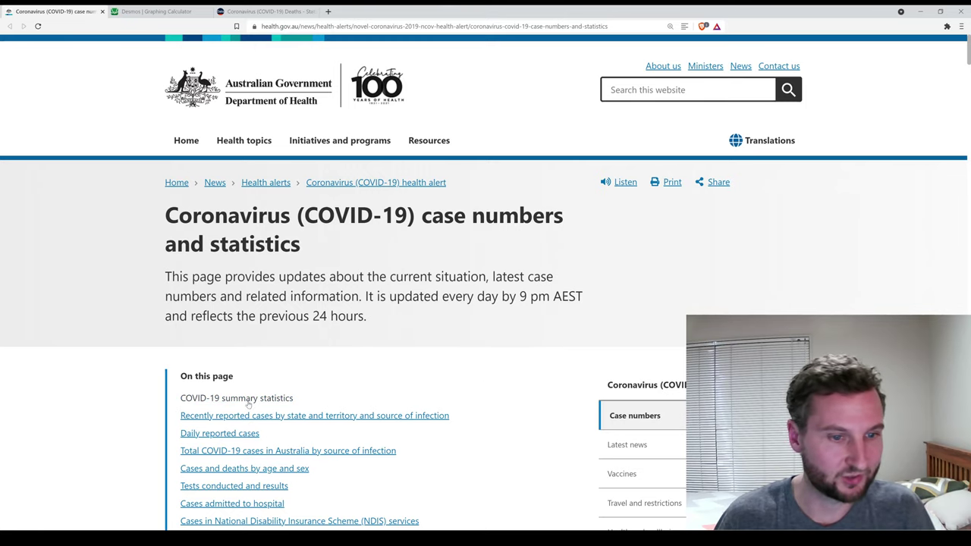
Scroll down the Department of Health page to the Daily reported cases chart
scroll(479, 382, "down", 3)
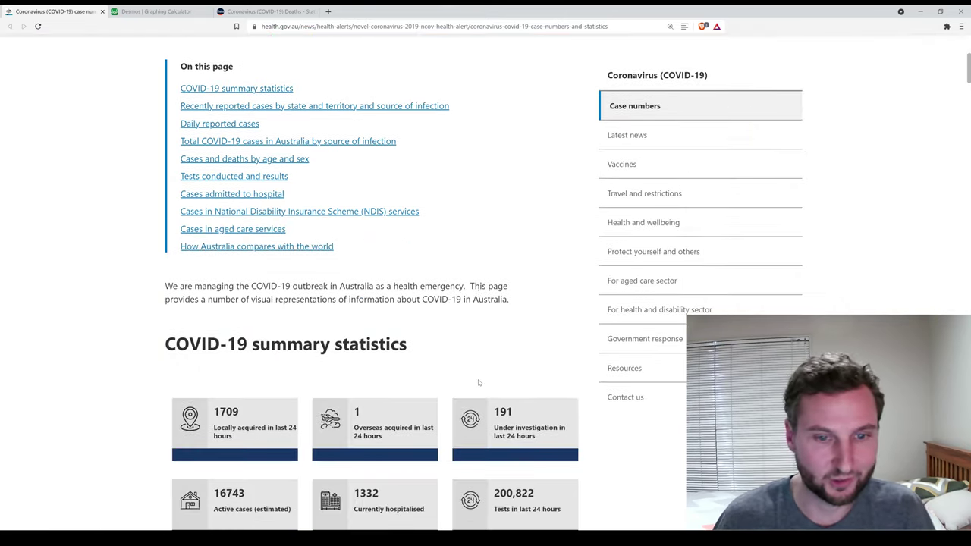
scroll(440, 383, "down", 2)
scroll(440, 384, "down", 11)
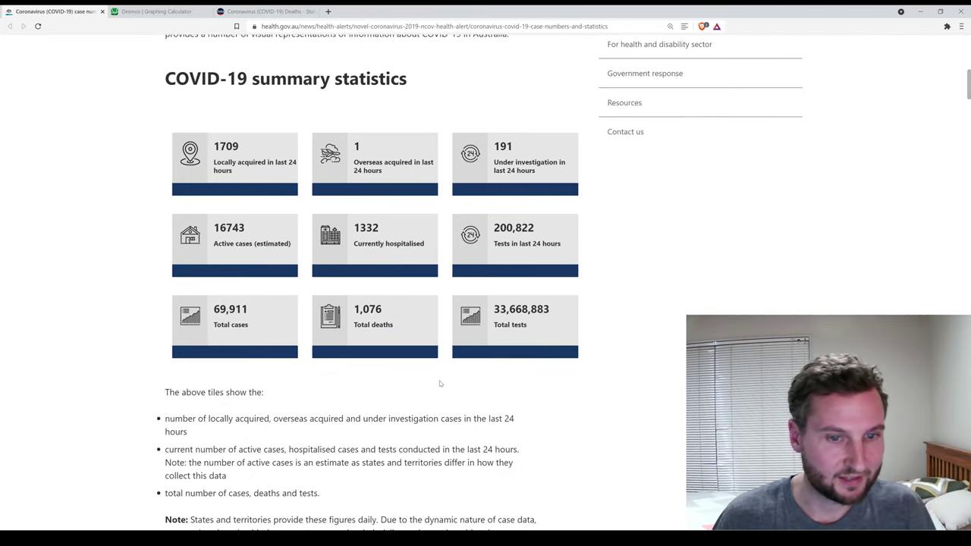
scroll(440, 385, "down", 15)
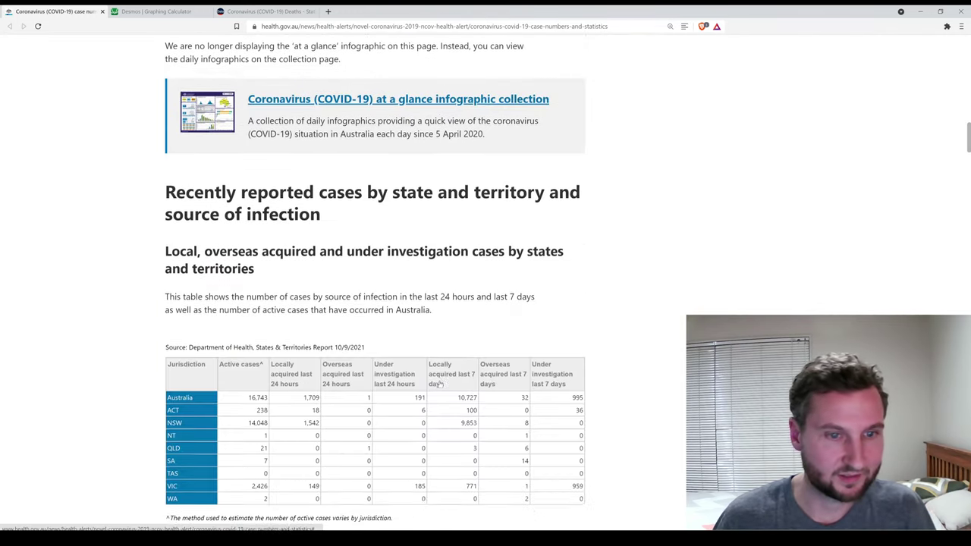
scroll(440, 385, "down", 3)
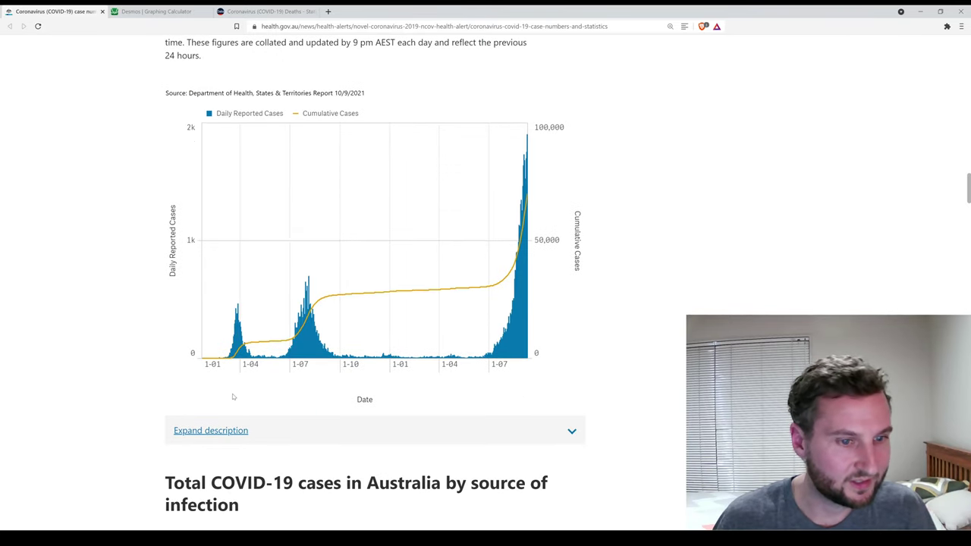
mouse_move(205, 362)
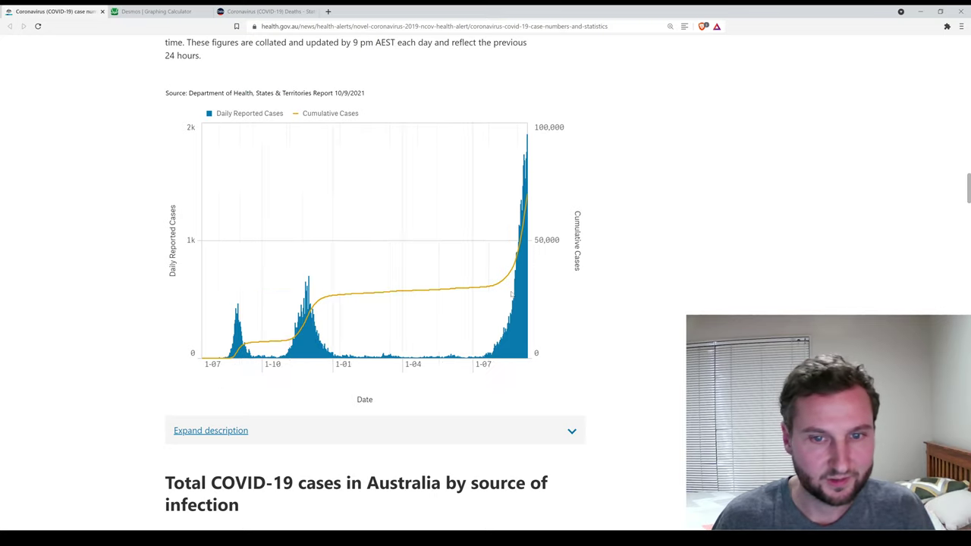
Zoom and pan the daily cases chart to show July–September 2021
scroll(515, 283, "up", 5)
left_click_drag(514, 280, 481, 279)
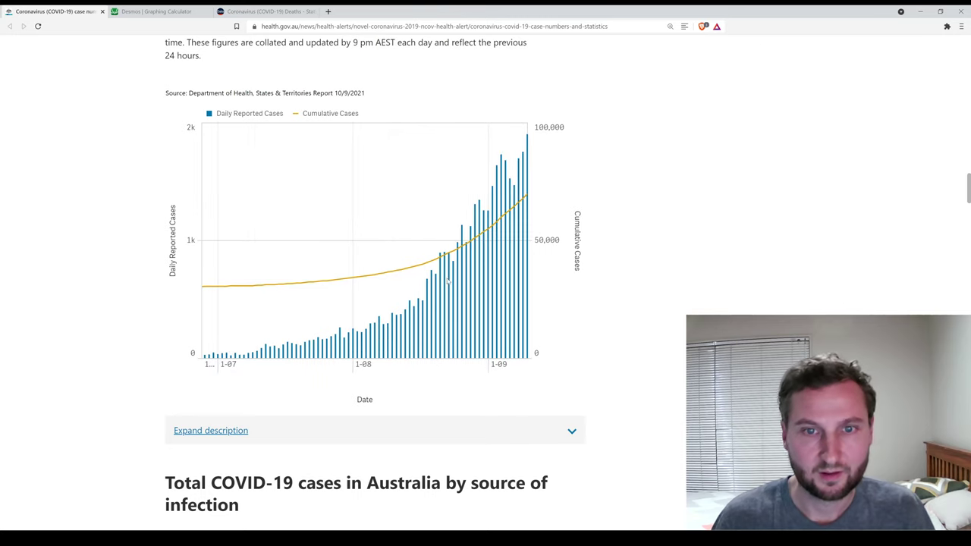
mouse_move(507, 195)
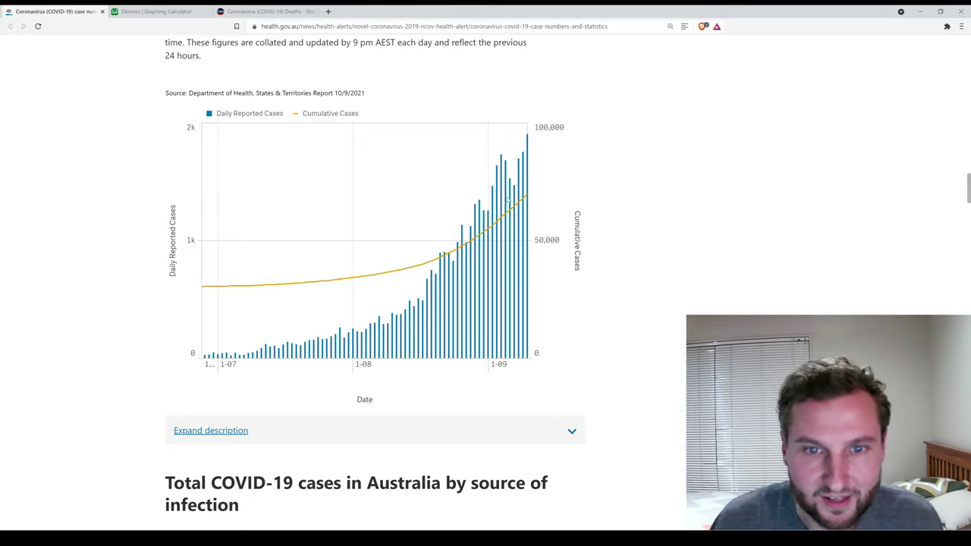
mouse_move(427, 265)
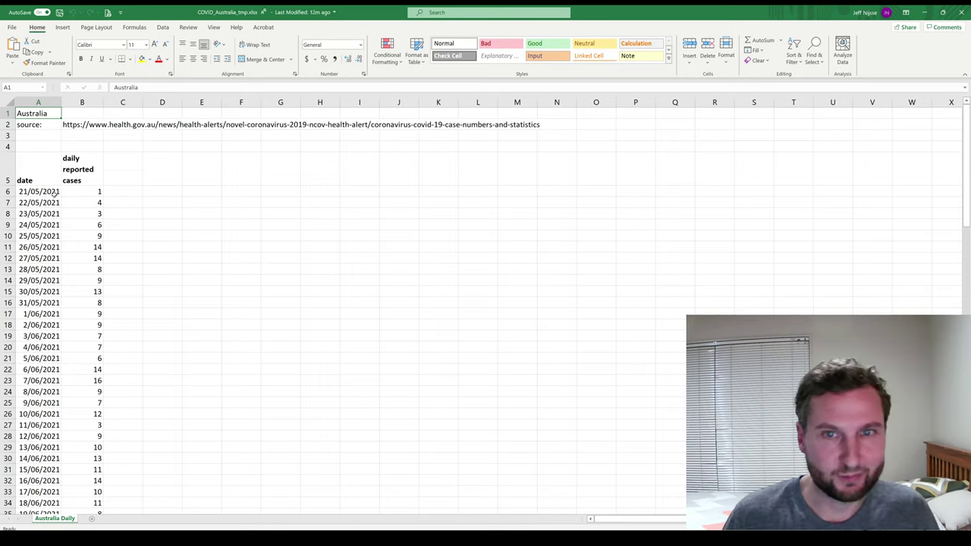
scroll(54, 248, "down", 1)
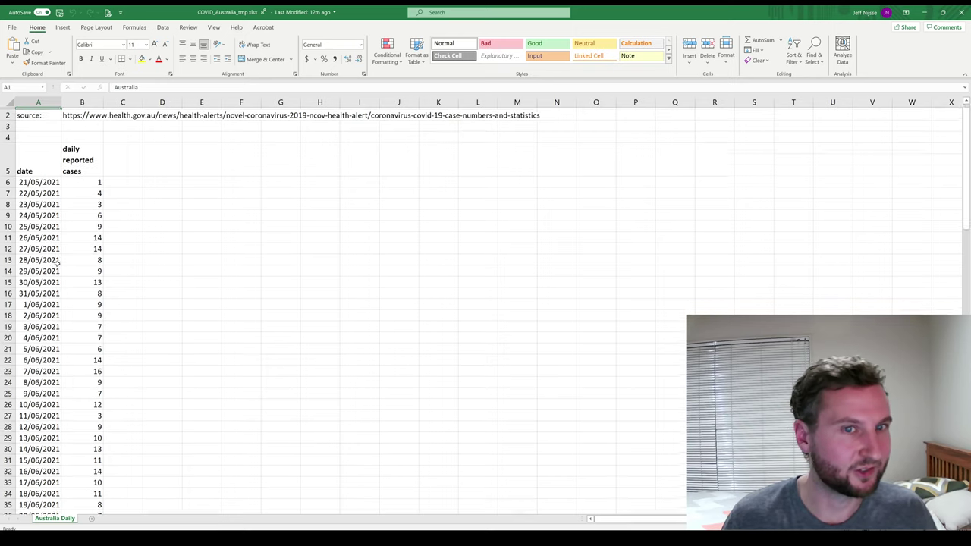
scroll(56, 262, "down", 8)
scroll(57, 263, "up", 6)
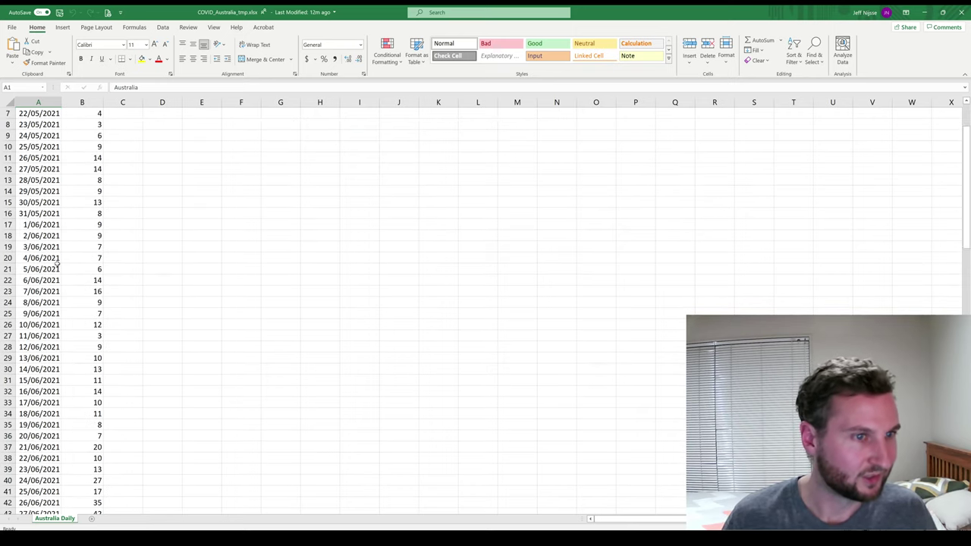
scroll(57, 264, "up", 2)
left_click(44, 193)
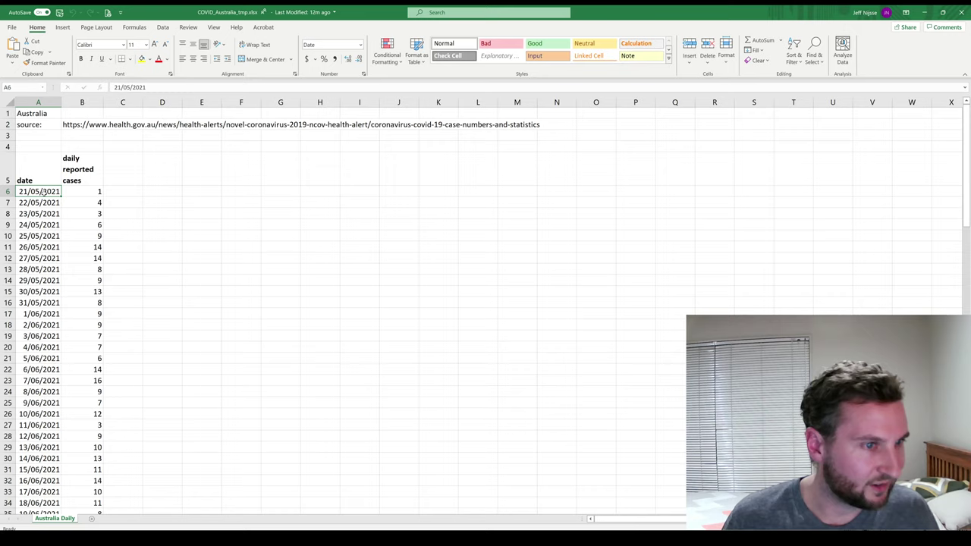
left_click(84, 192)
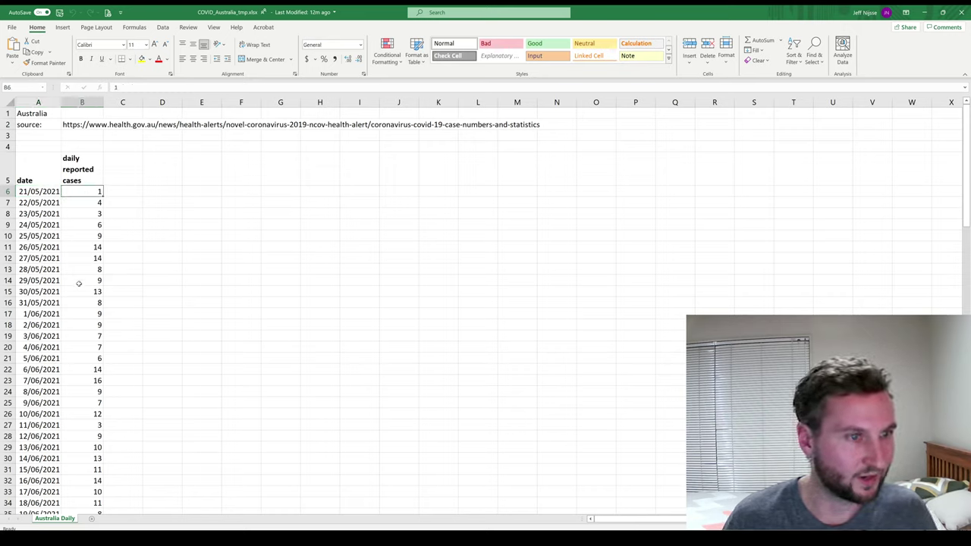
scroll(78, 283, "down", 18)
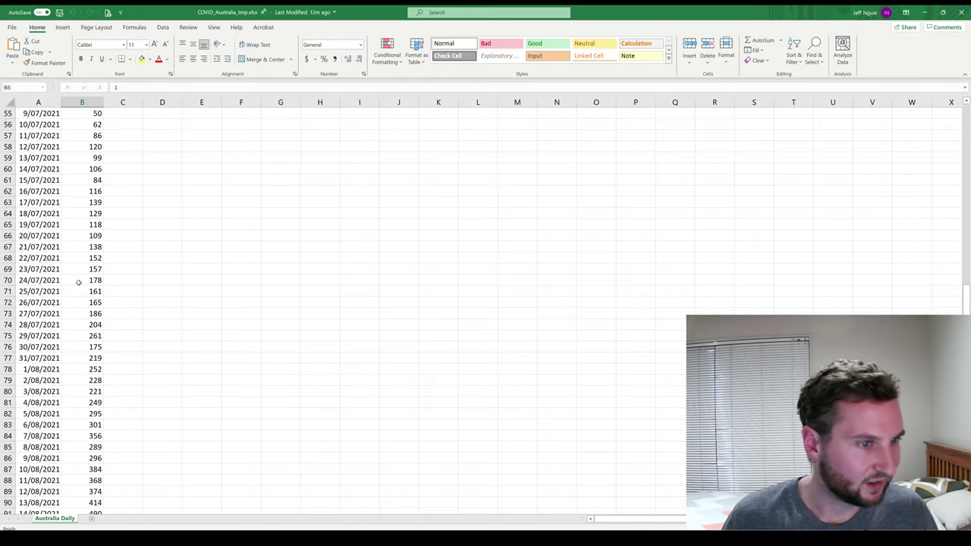
scroll(79, 283, "down", 13)
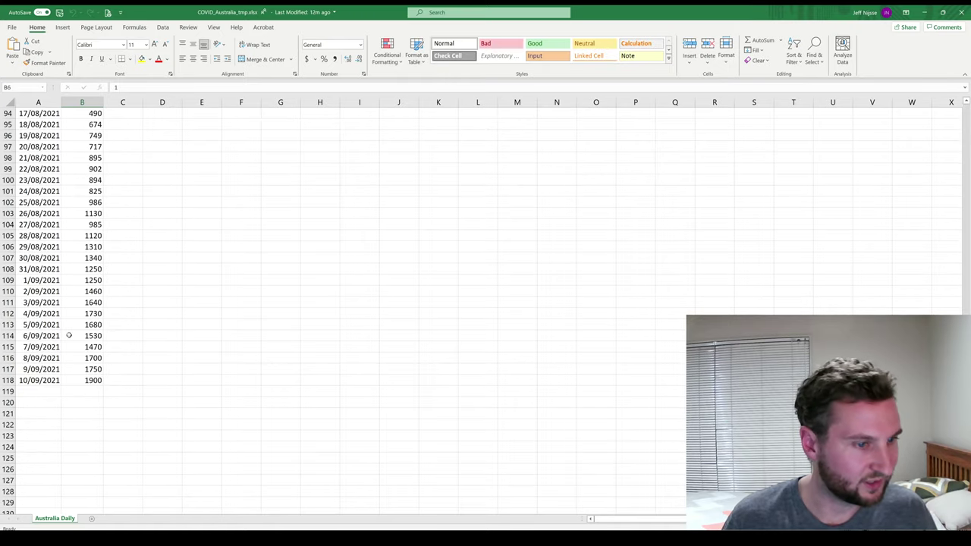
left_click(41, 380)
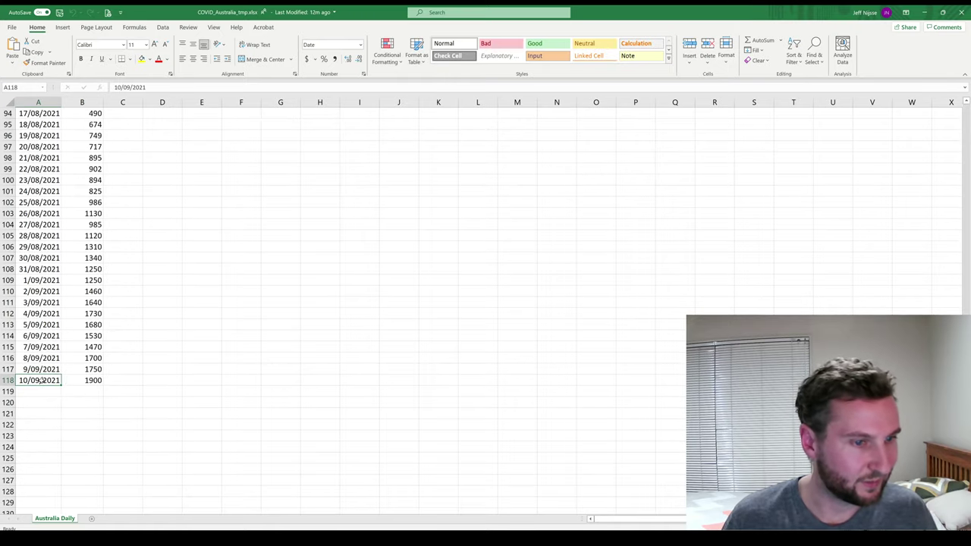
left_click(81, 380)
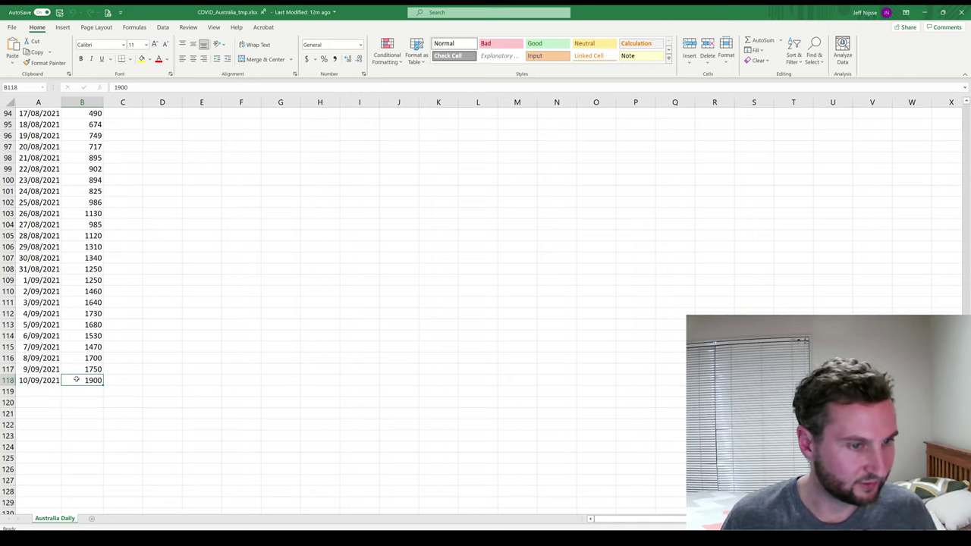
scroll(76, 380, "up", 20)
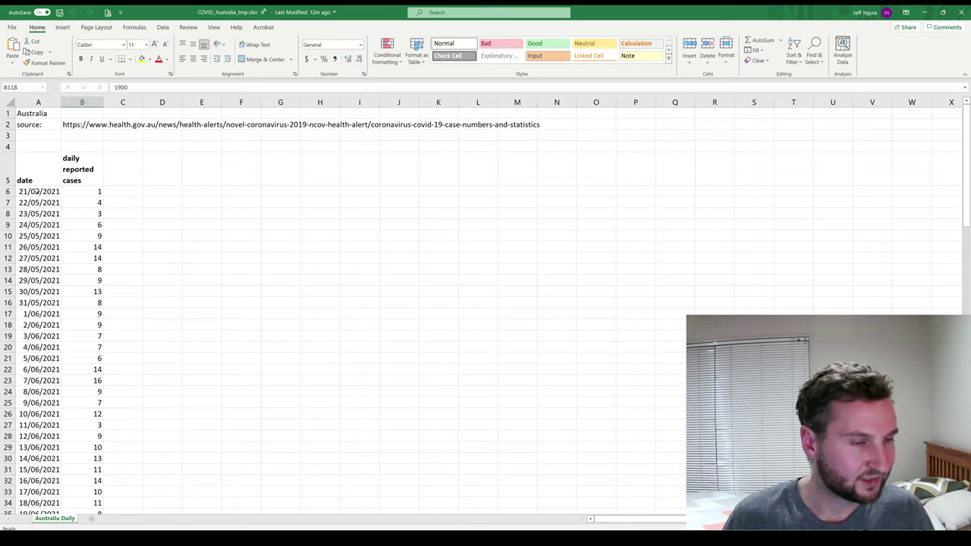
Select the dates and daily case counts in A6:B118
left_click_drag(44, 192, 84, 469)
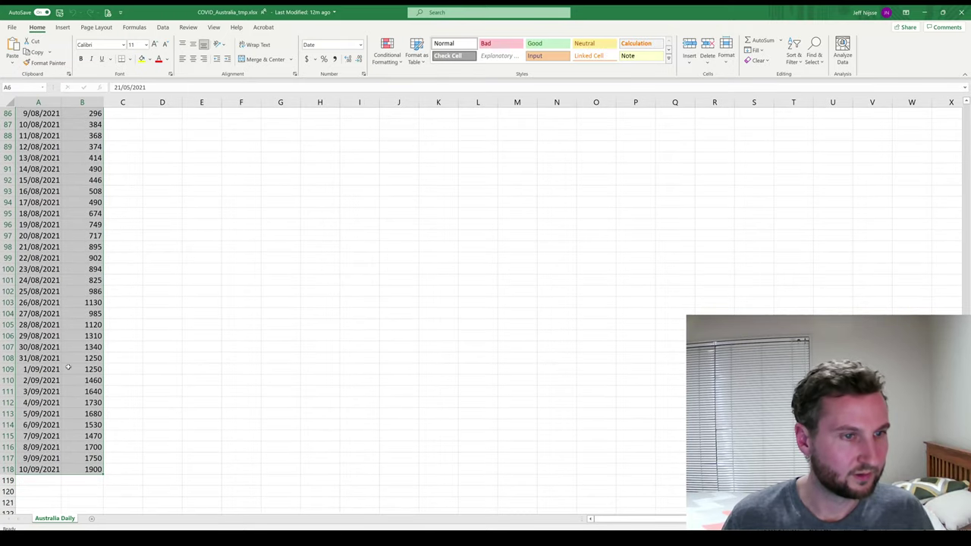
scroll(68, 368, "up", 20)
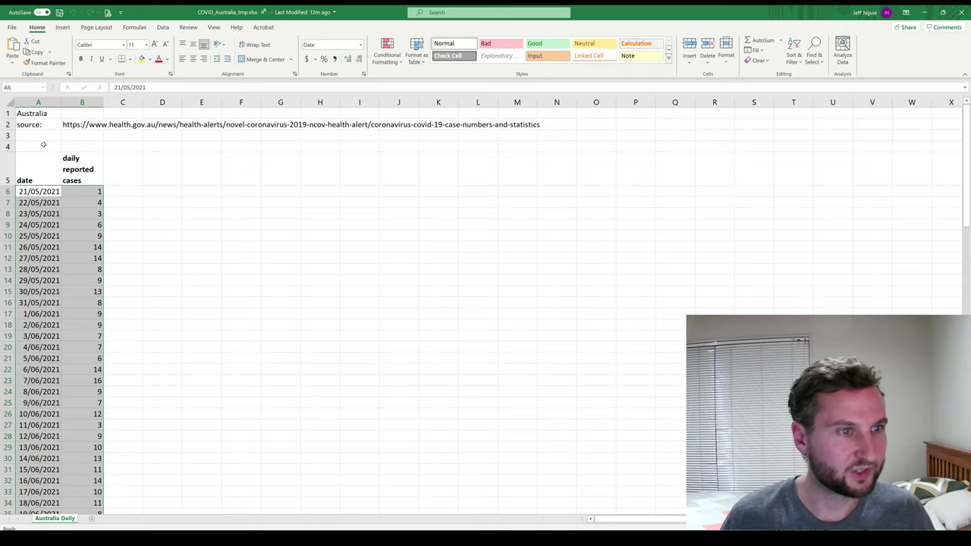
left_click(62, 27)
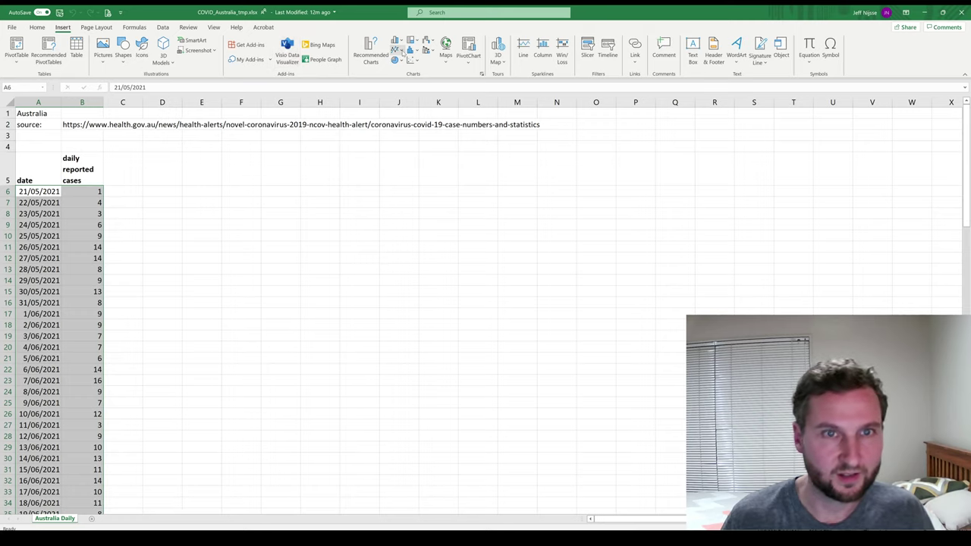
Preview the statistical, pie, scatter and column chart options, ending on the line chart list
left_click(394, 50)
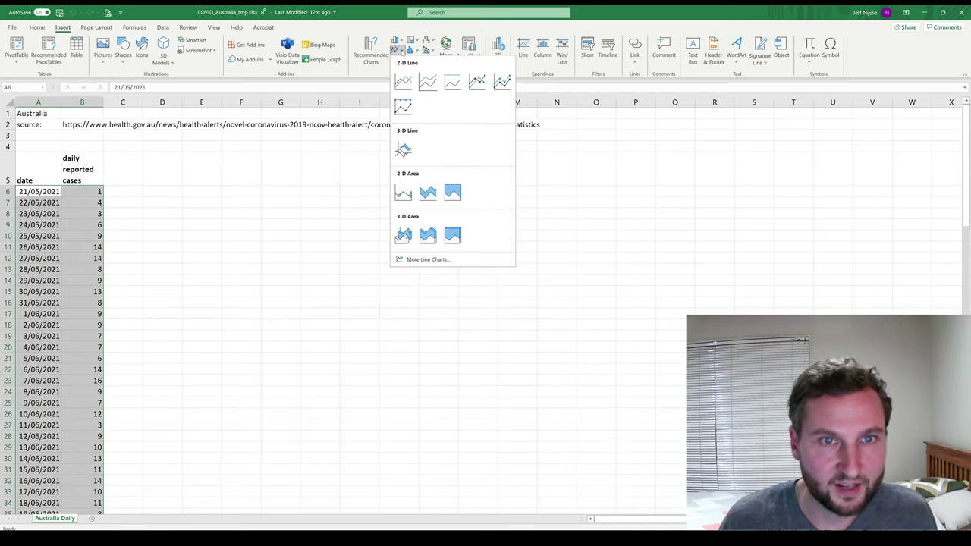
left_click(401, 51)
left_click(416, 51)
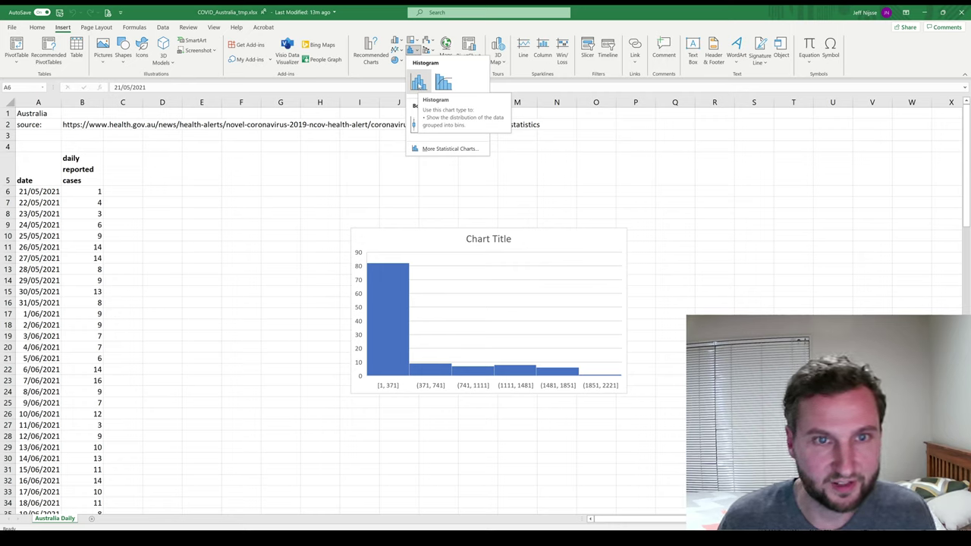
left_click(418, 53)
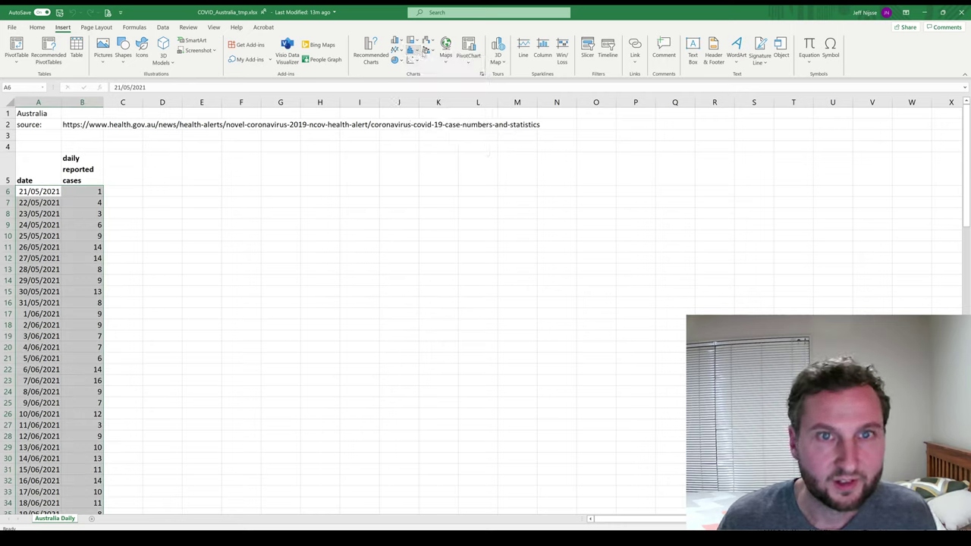
left_click(398, 60)
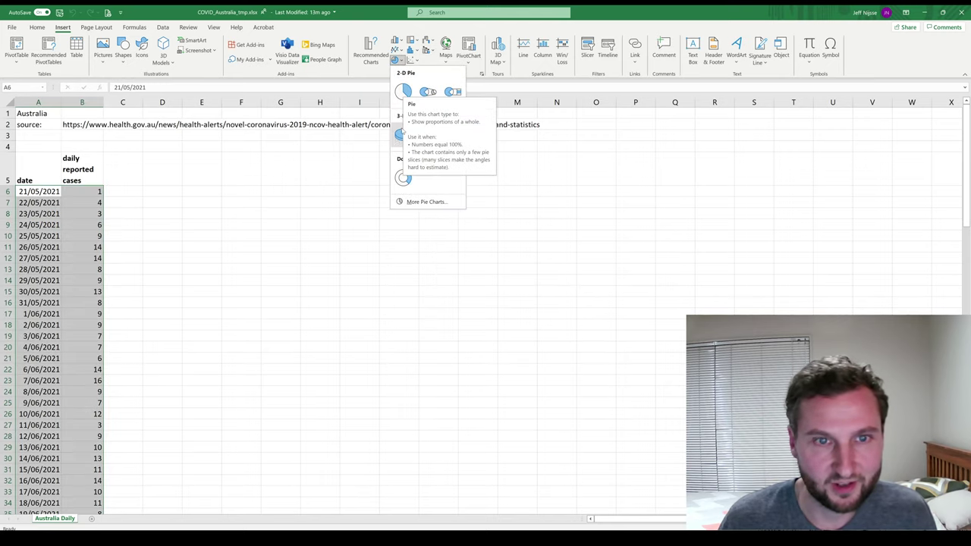
left_click(411, 60)
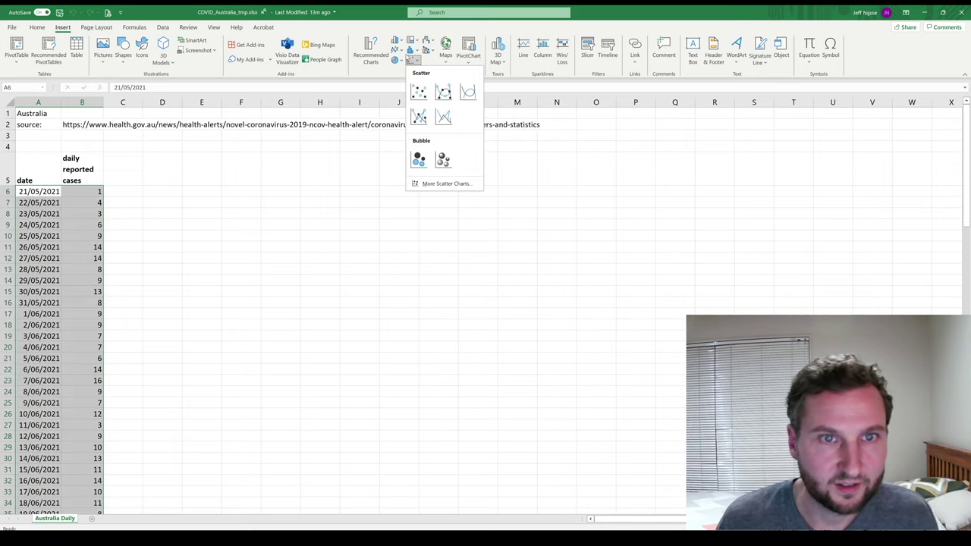
left_click(396, 41)
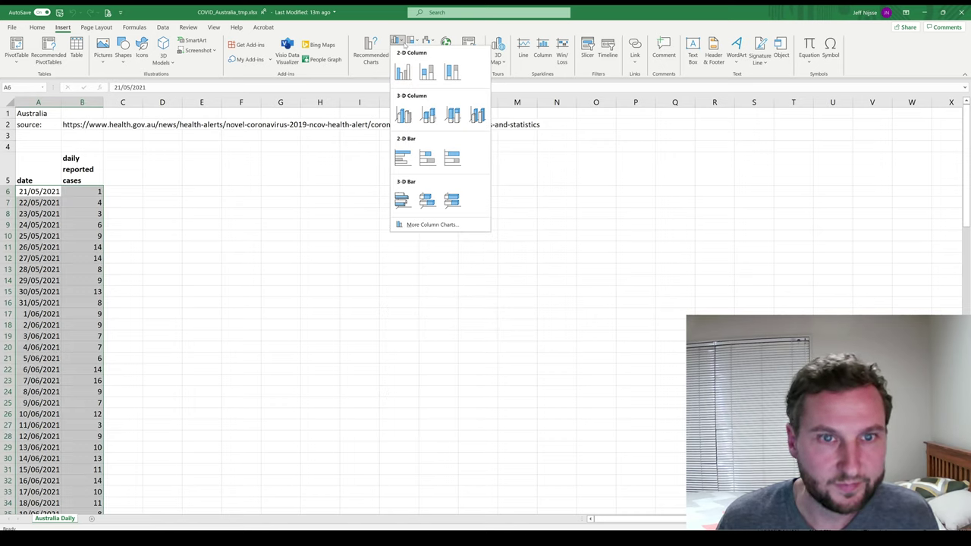
left_click(405, 44)
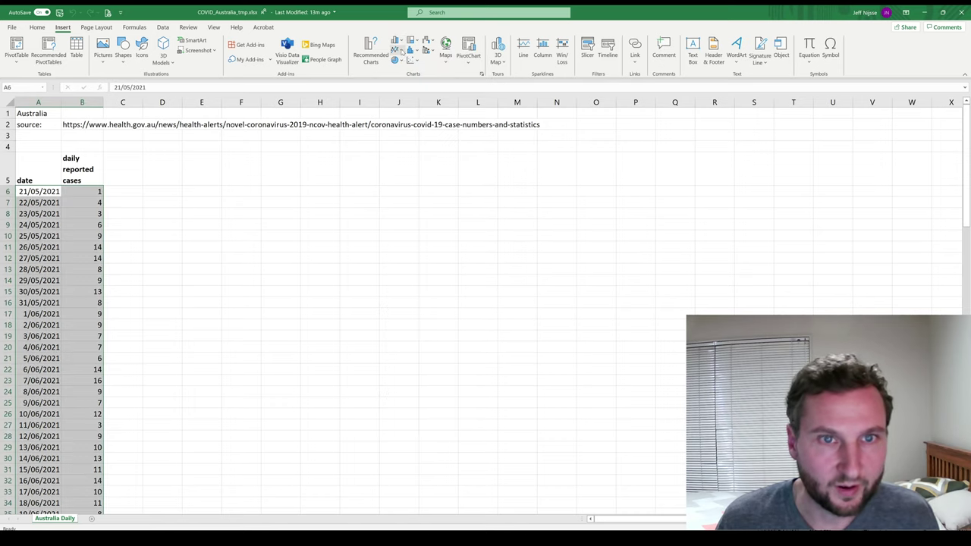
left_click(398, 50)
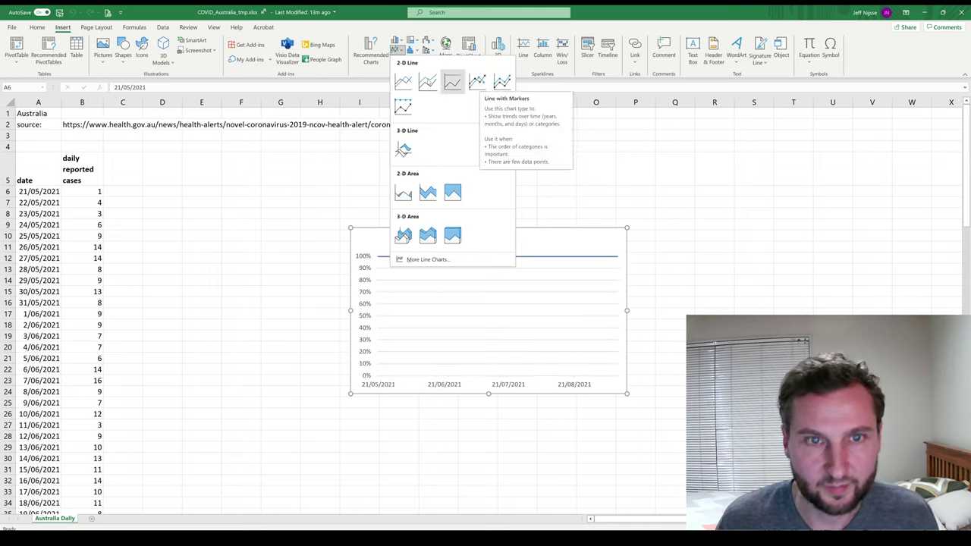
left_click(403, 80)
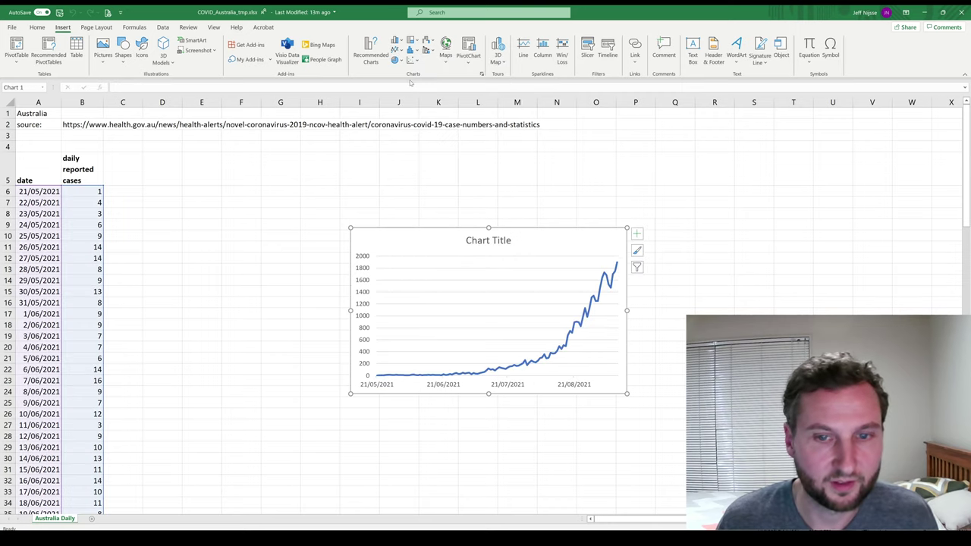
left_click_drag(410, 236, 215, 174)
left_click_drag(432, 330, 495, 376)
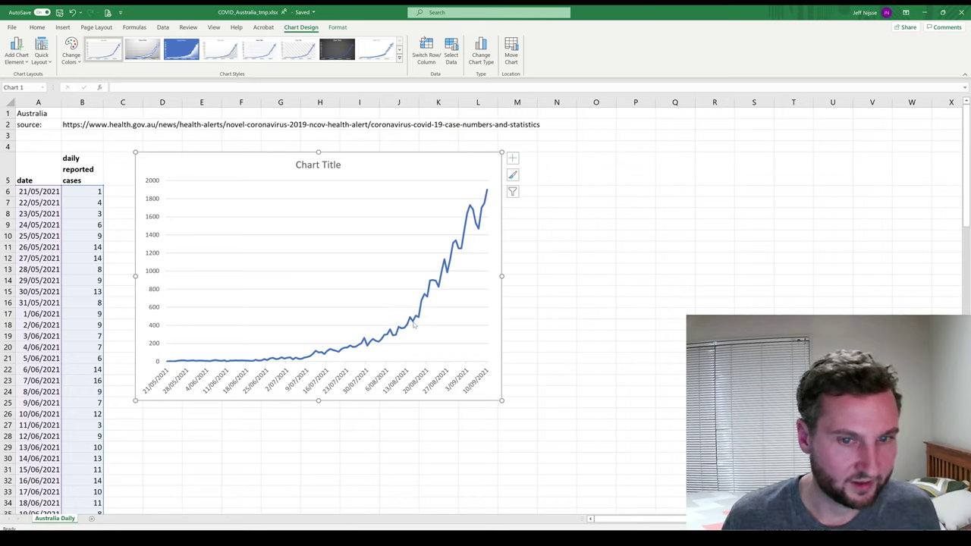
mouse_move(413, 325)
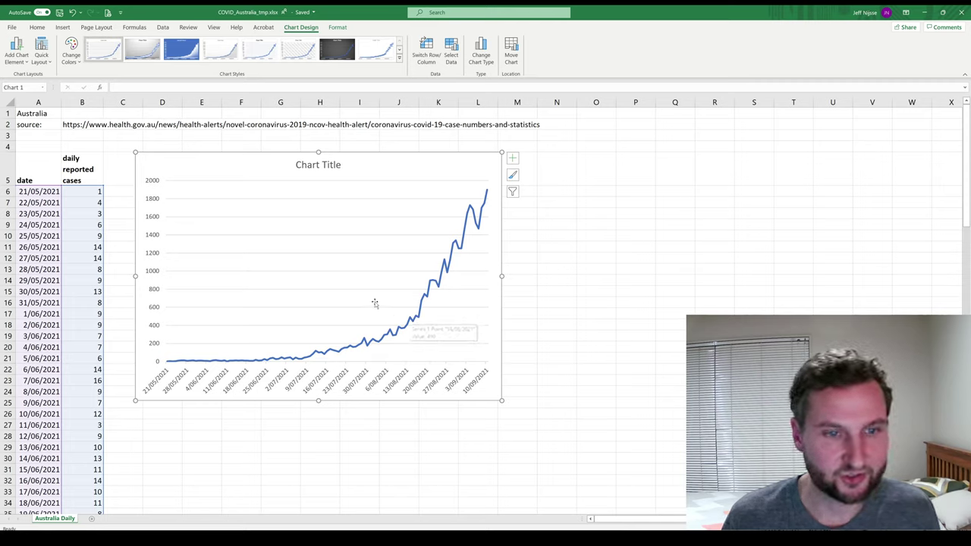
left_click(316, 245)
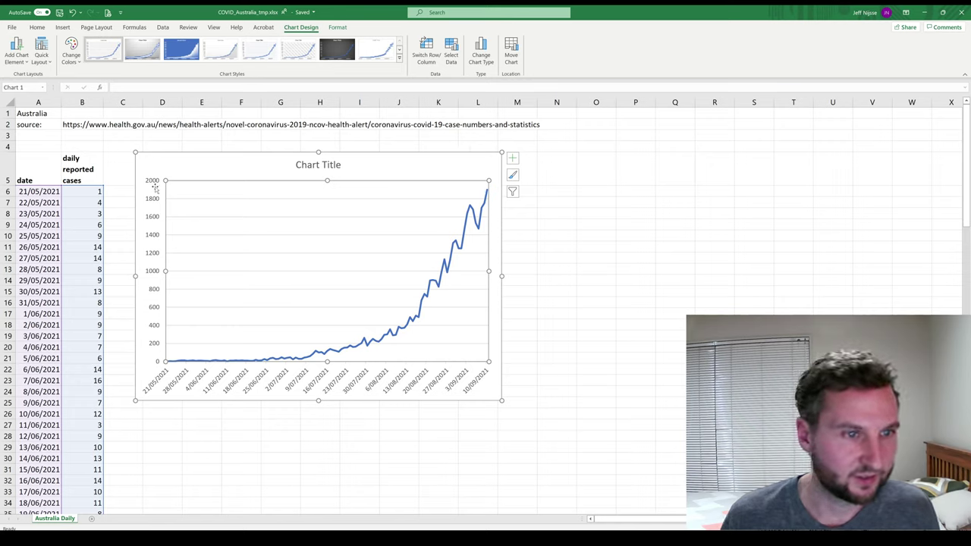
Add a dotted linear trendline to the daily cases series from its right-click menu
left_click(367, 367)
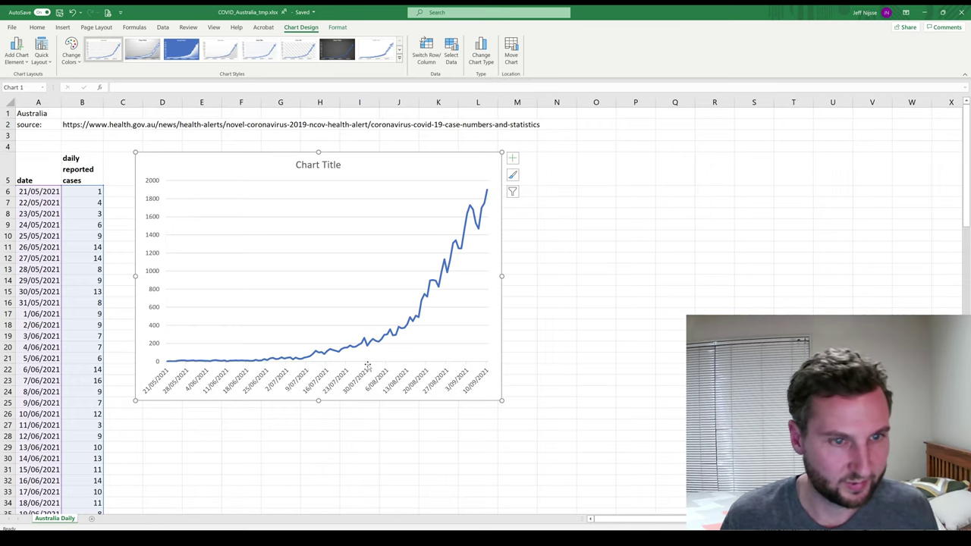
left_click(308, 261)
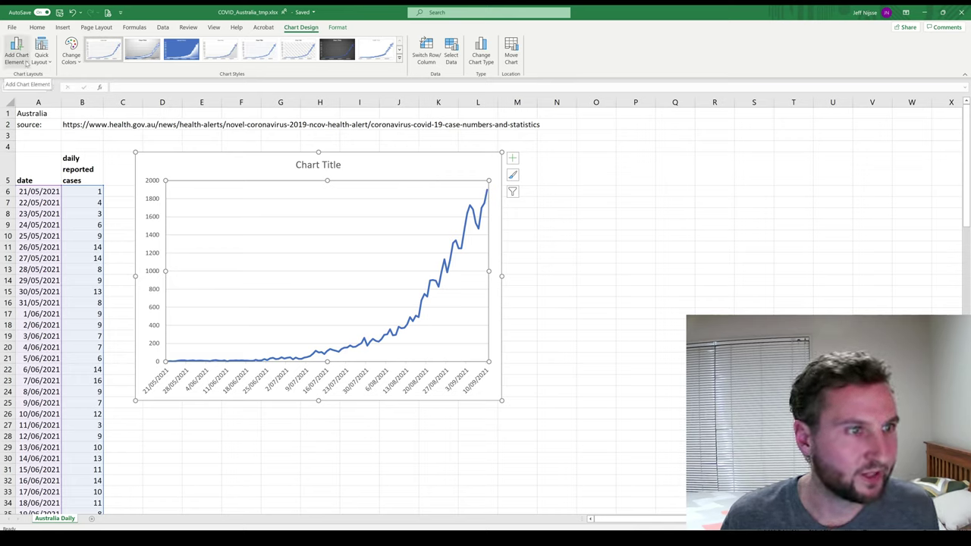
left_click(18, 53)
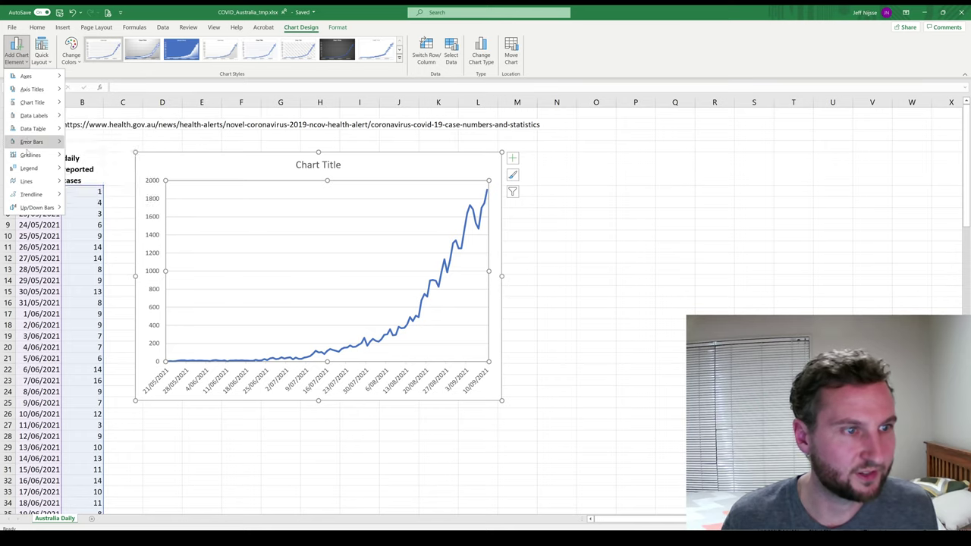
mouse_move(44, 199)
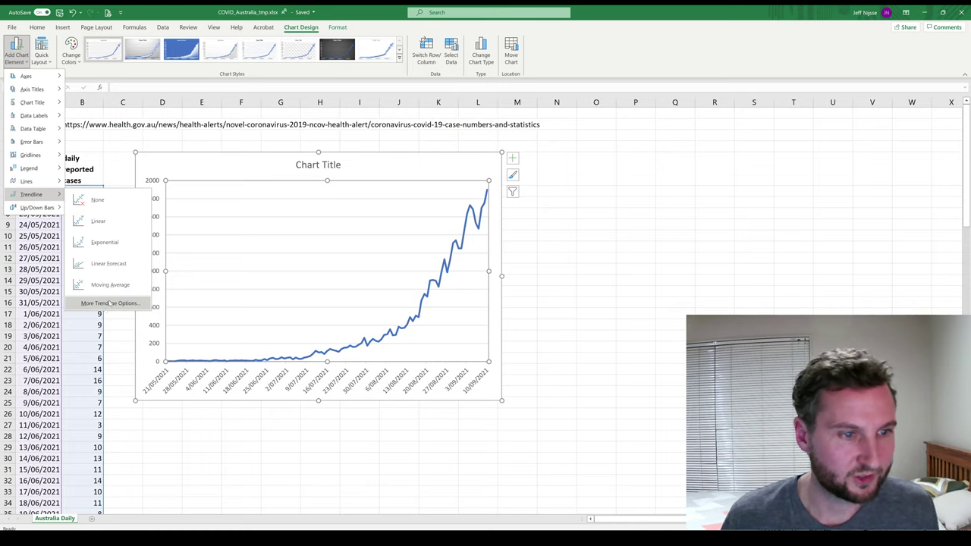
left_click(328, 428)
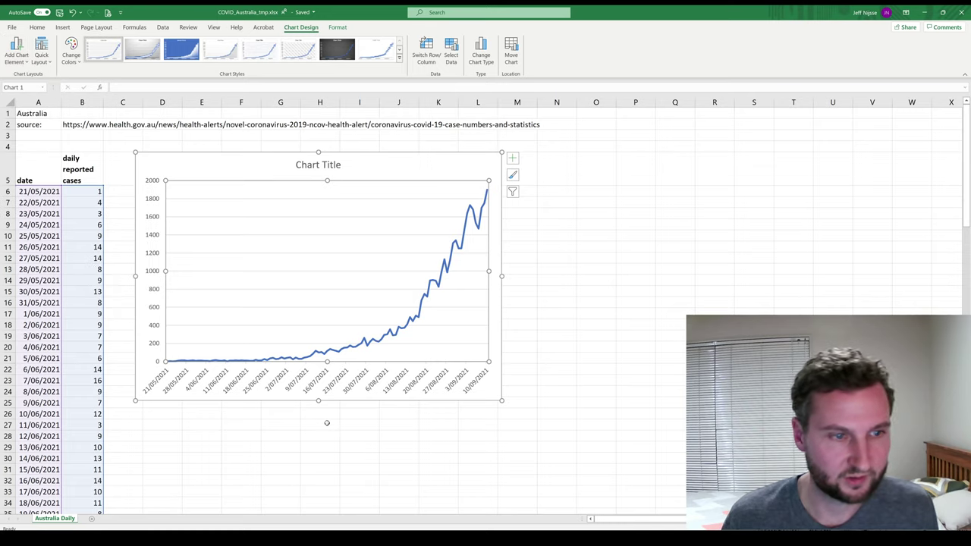
right_click(423, 305)
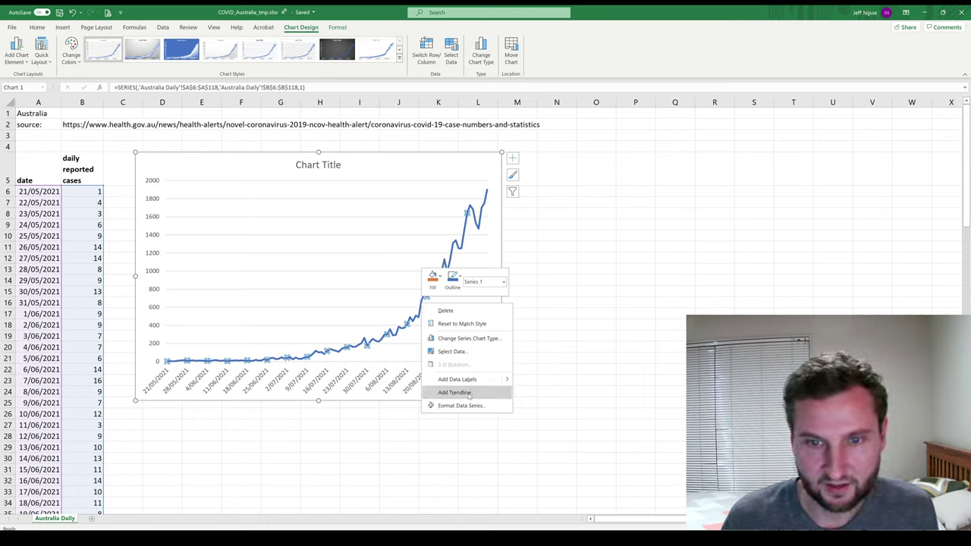
left_click(456, 392)
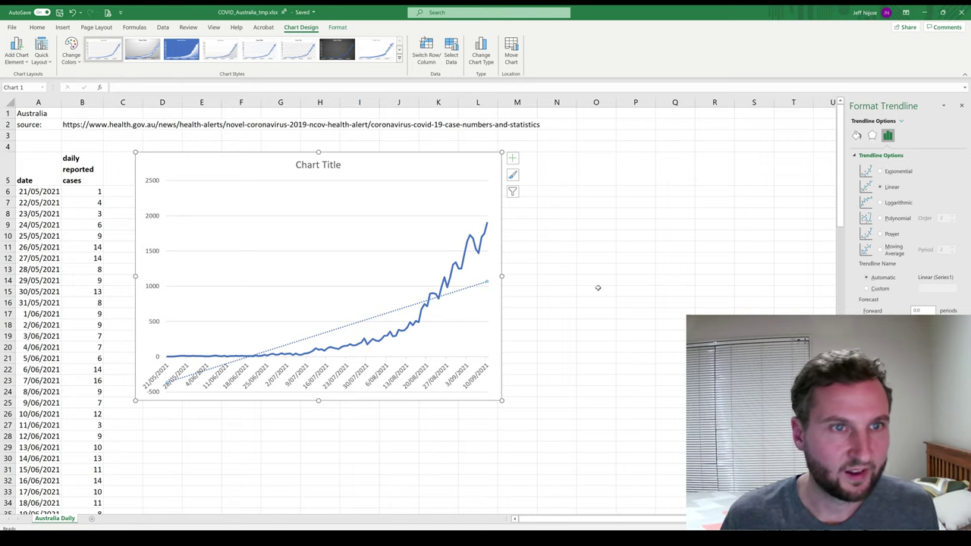
Display the equation y = 12.799x - 567813 and drag it above the plotted line
left_click(944, 12)
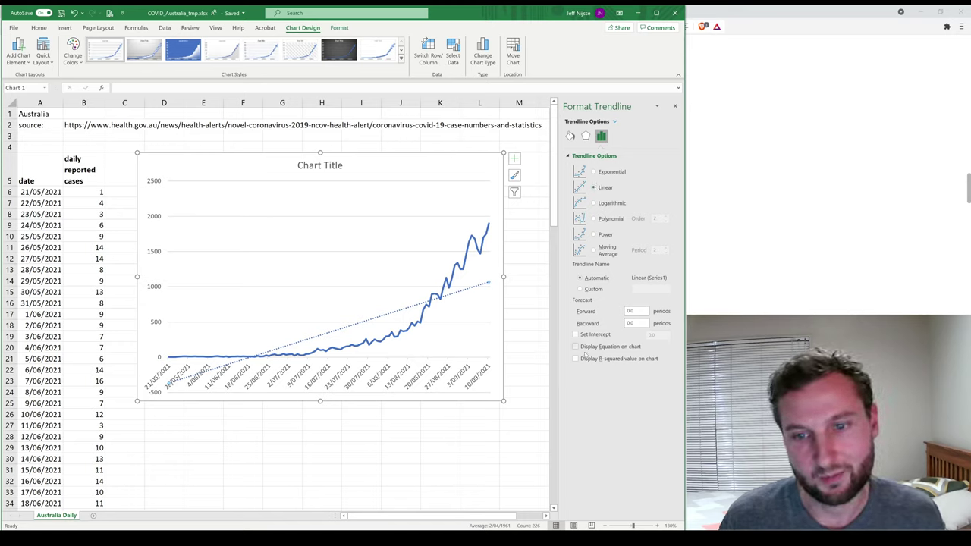
left_click(576, 347)
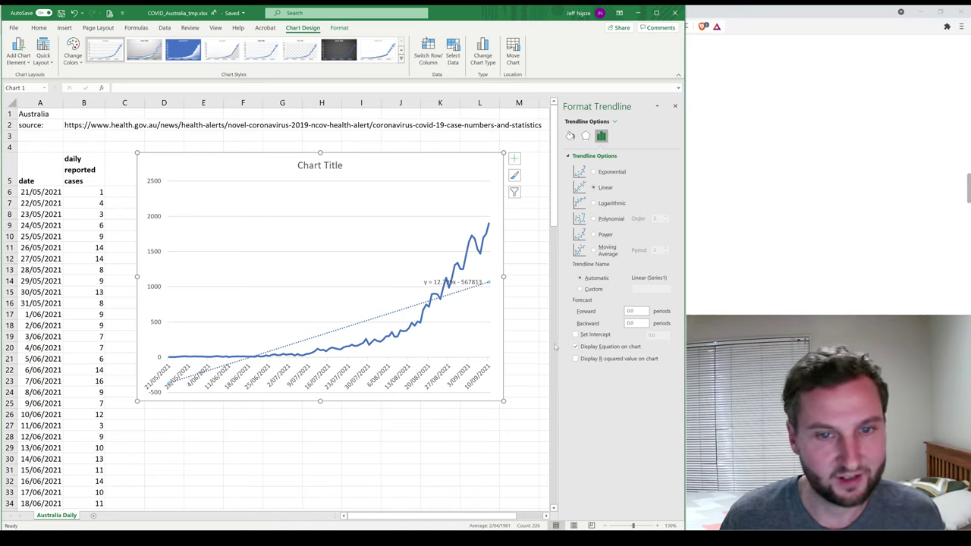
left_click(464, 282)
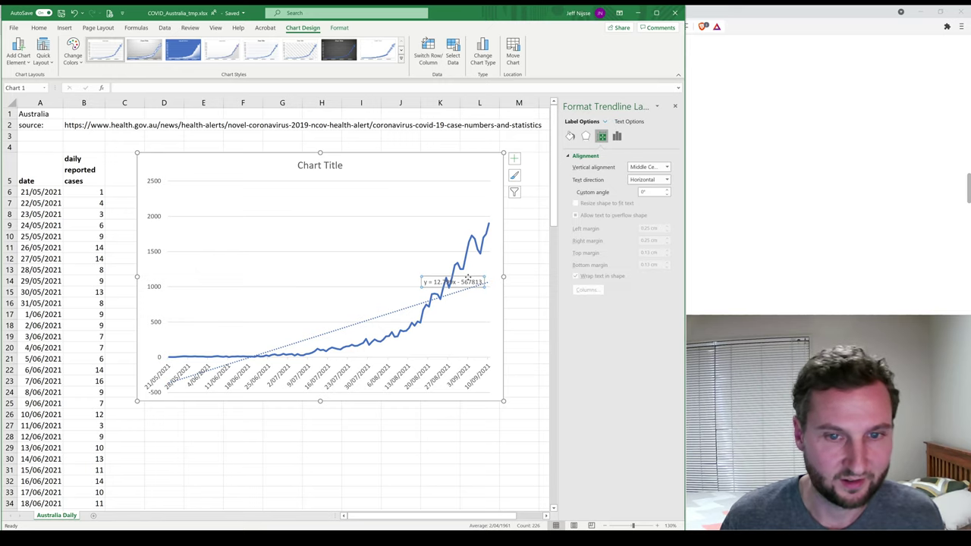
left_click_drag(424, 228, 423, 230)
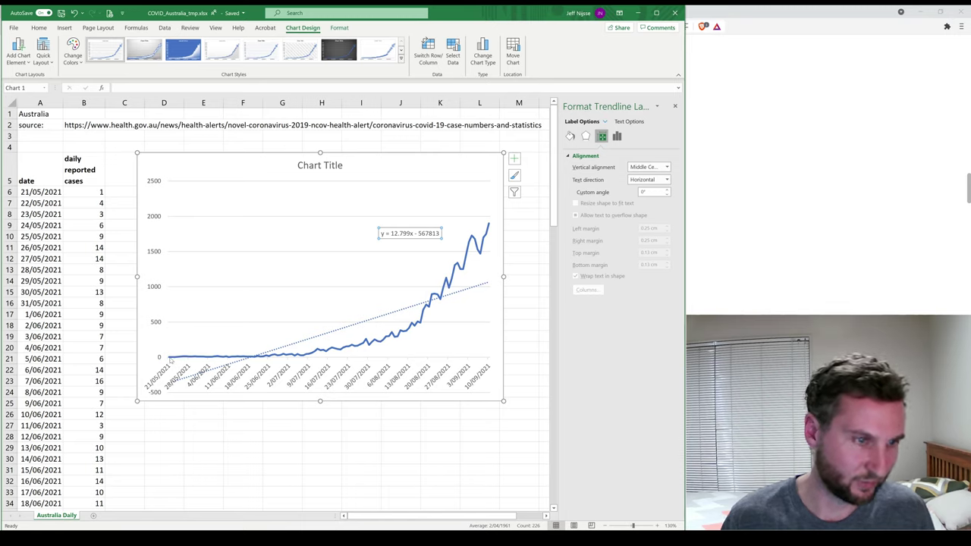
mouse_move(170, 364)
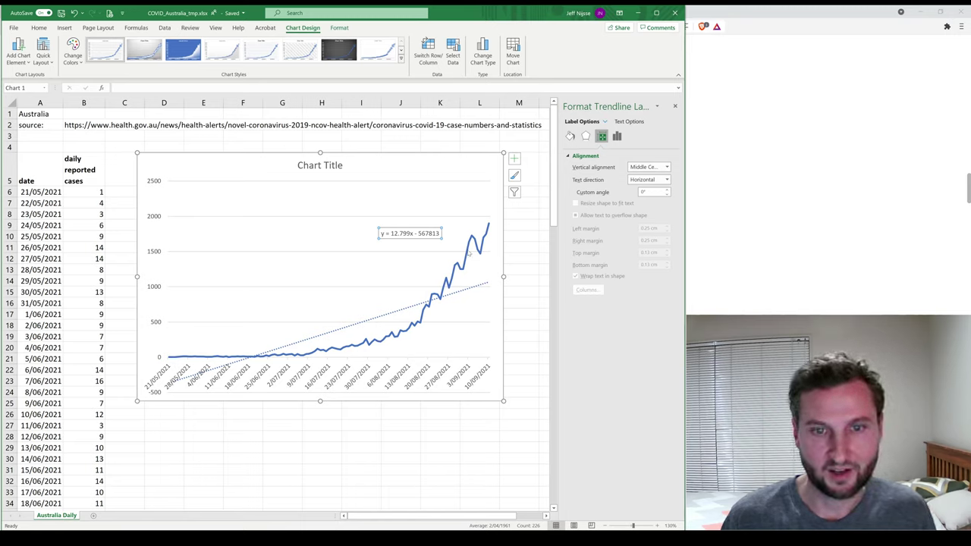
left_click(405, 311)
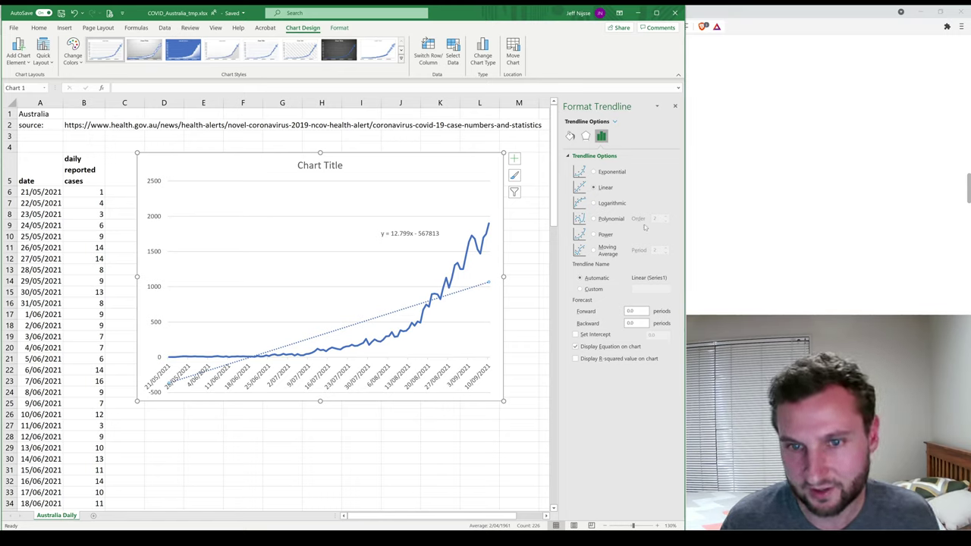
Change the trendline to exponential and move its equation label into the plot area
left_click(594, 173)
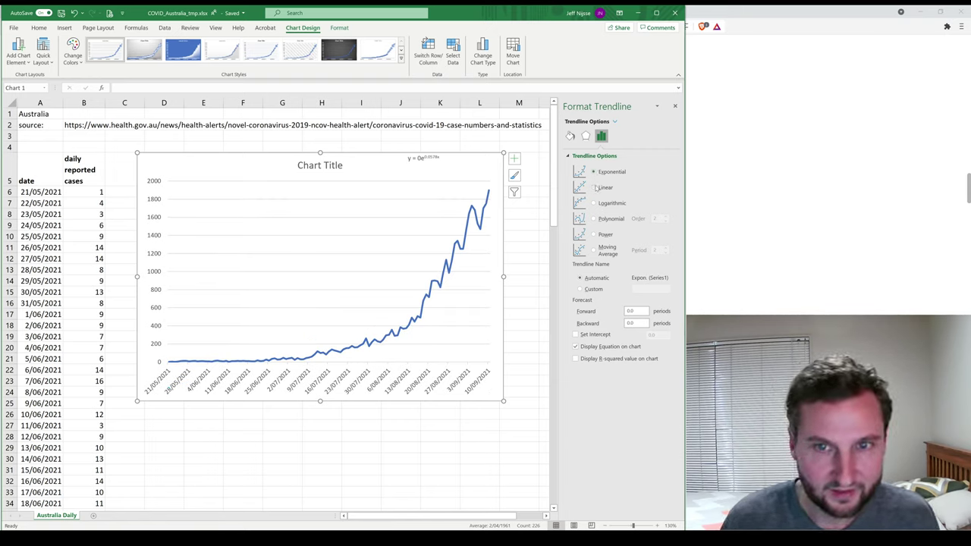
left_click(594, 188)
left_click(594, 173)
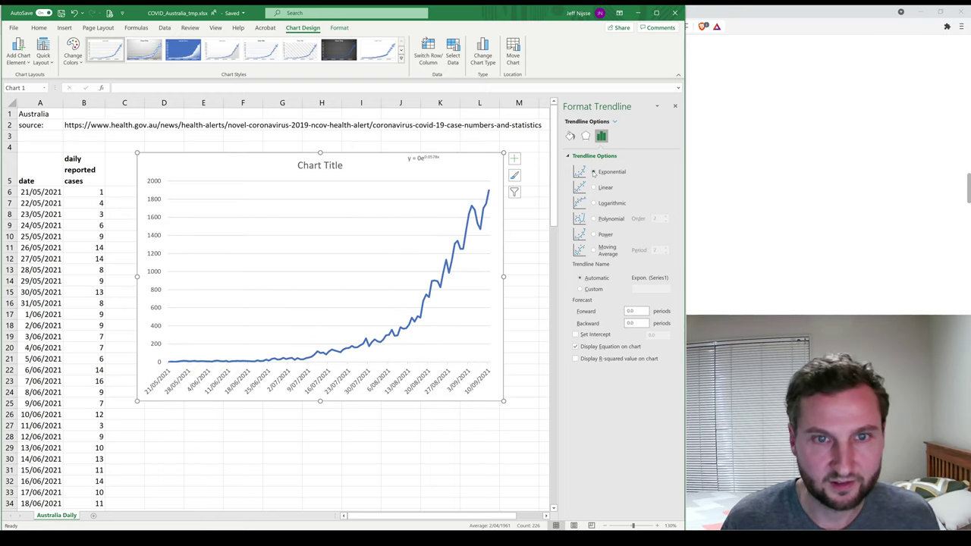
left_click(428, 161)
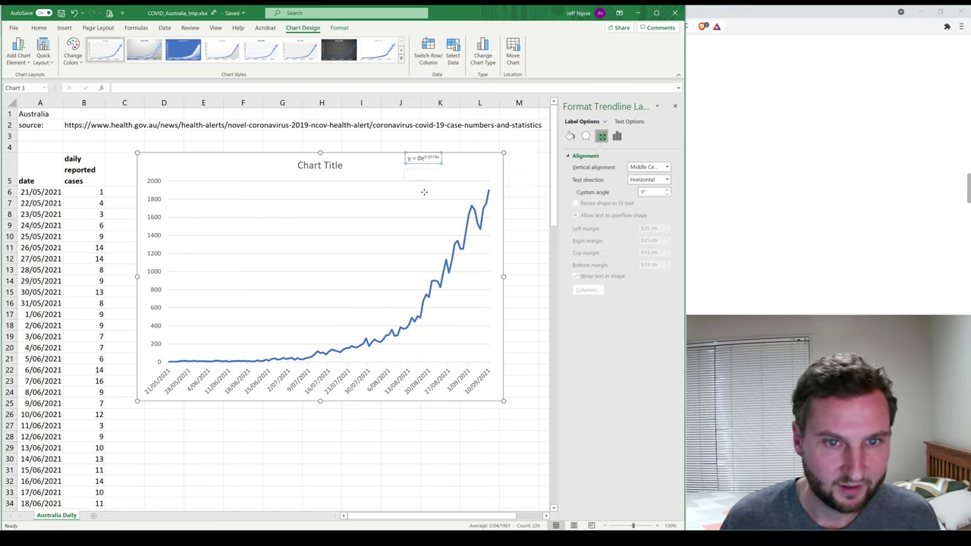
left_click_drag(415, 215, 415, 213)
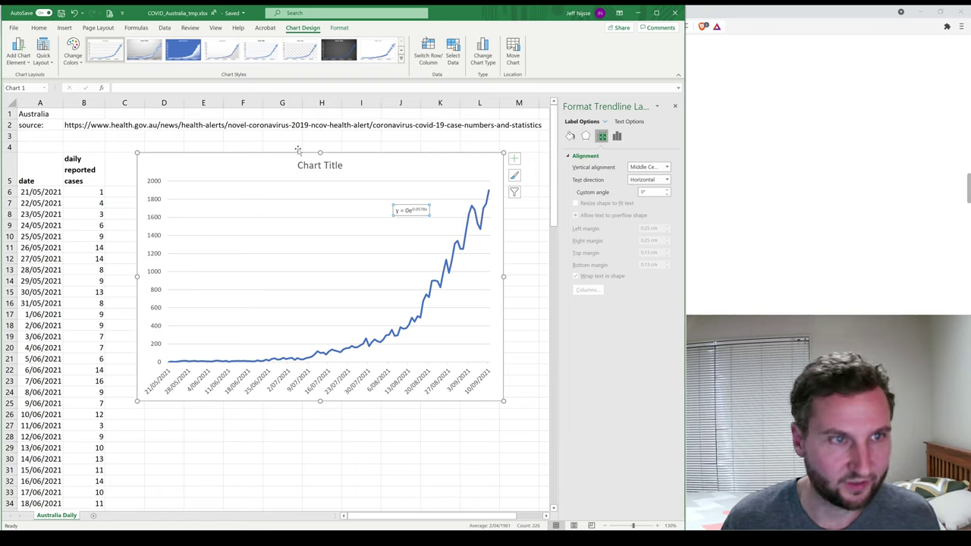
Enlarge the equation y = 0e^0.0578x to 24-point text
left_click(38, 28)
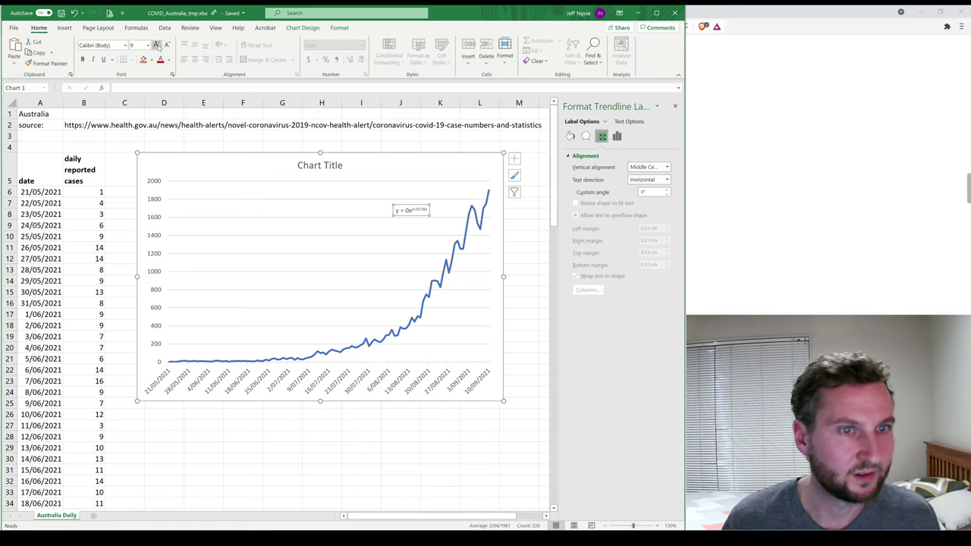
left_click(156, 44)
left_click(157, 45)
left_click(157, 45)
left_click(156, 44)
left_click(156, 45)
left_click(156, 45)
left_click(157, 45)
left_click(156, 45)
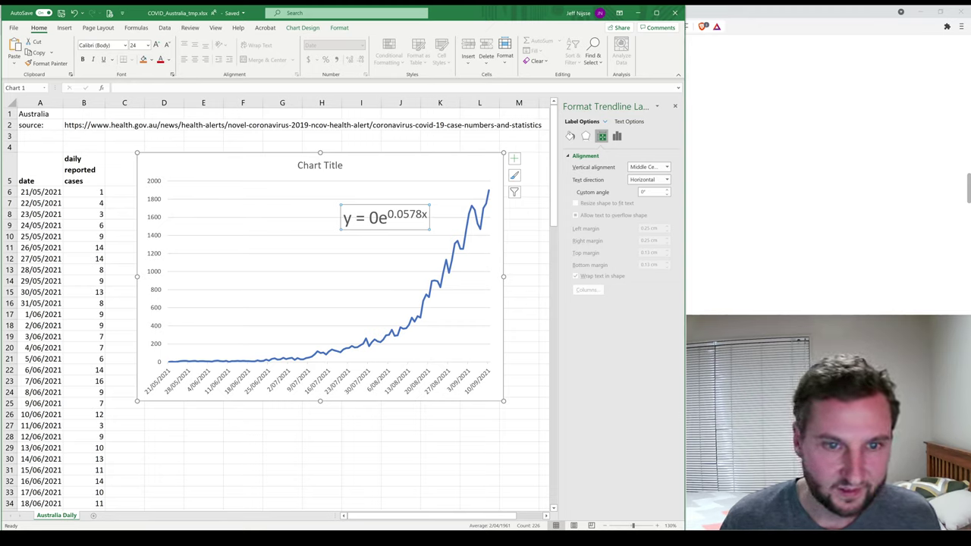
double_click(402, 229)
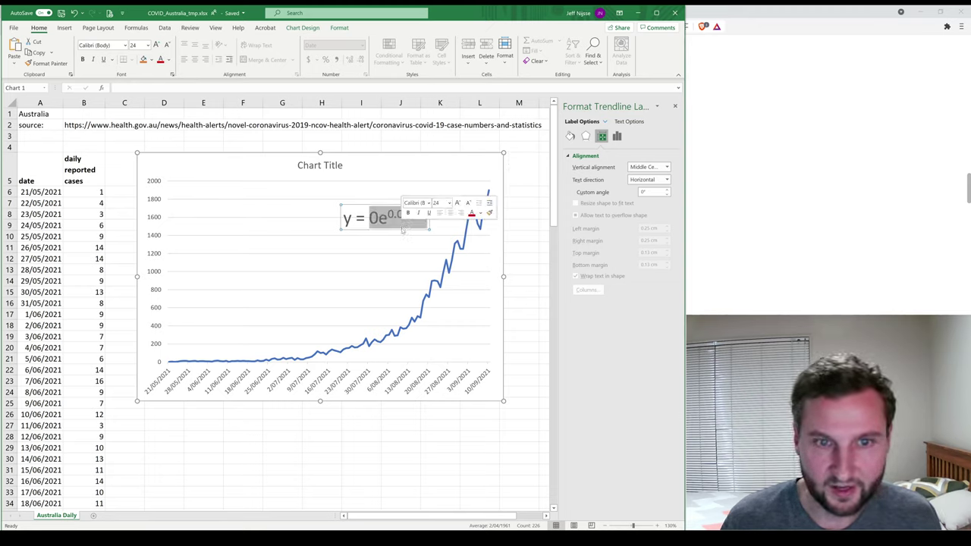
left_click(401, 229)
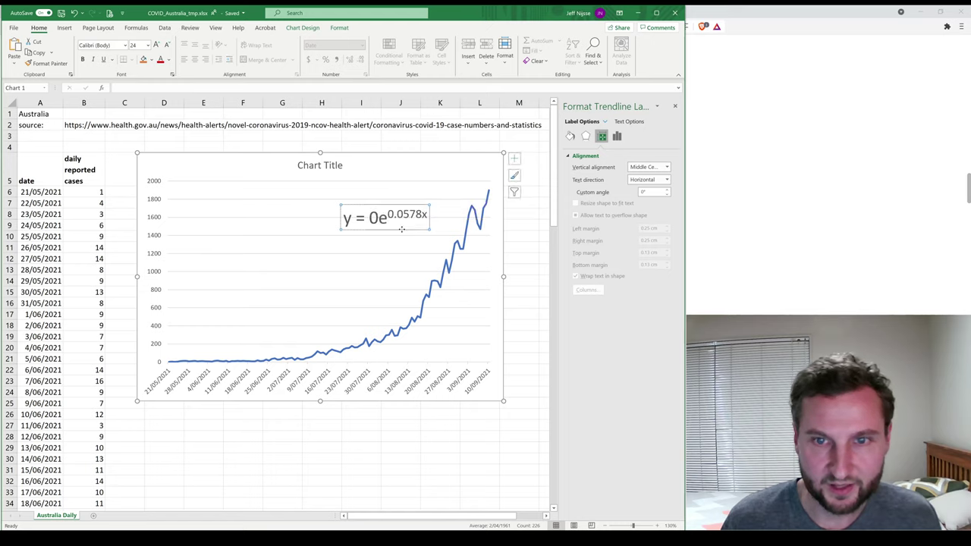
right_click(448, 271)
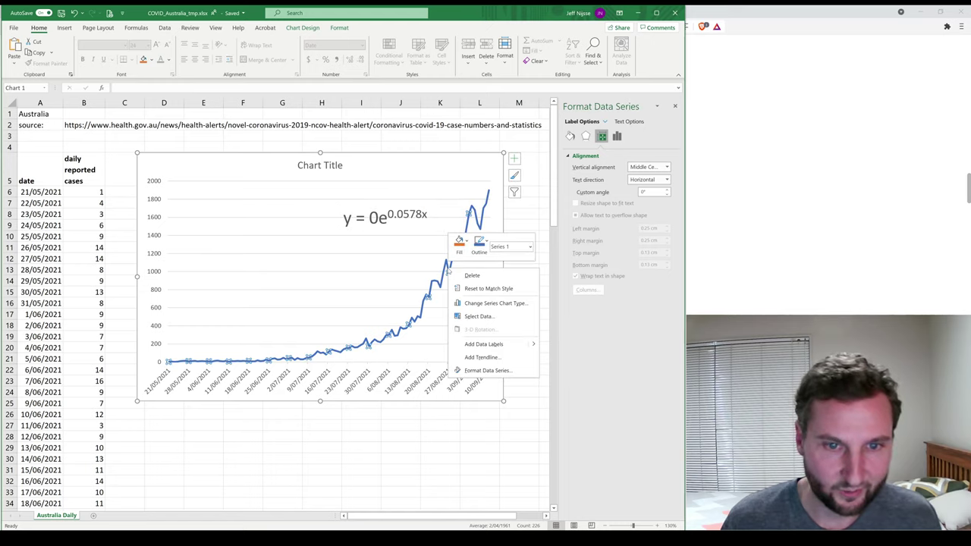
left_click(483, 357)
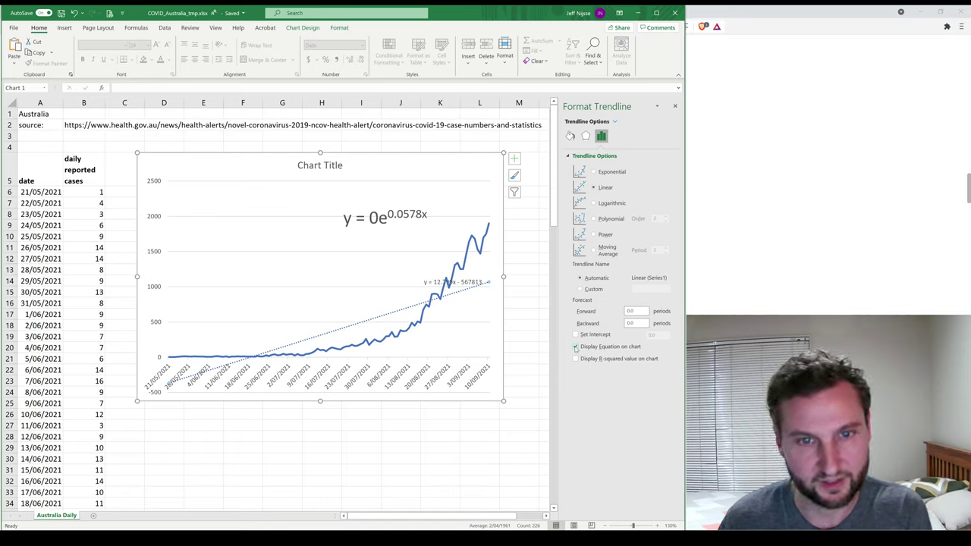
left_click(435, 283)
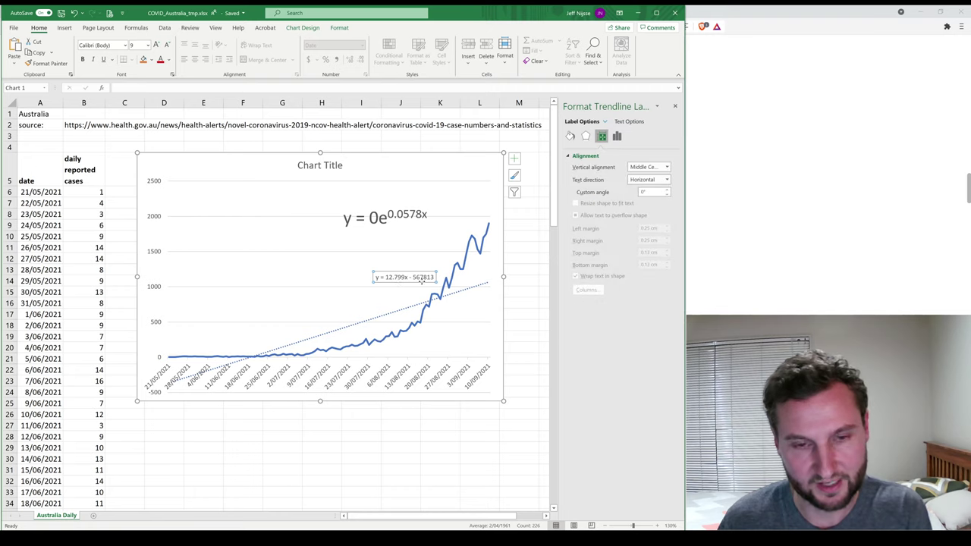
left_click(462, 293)
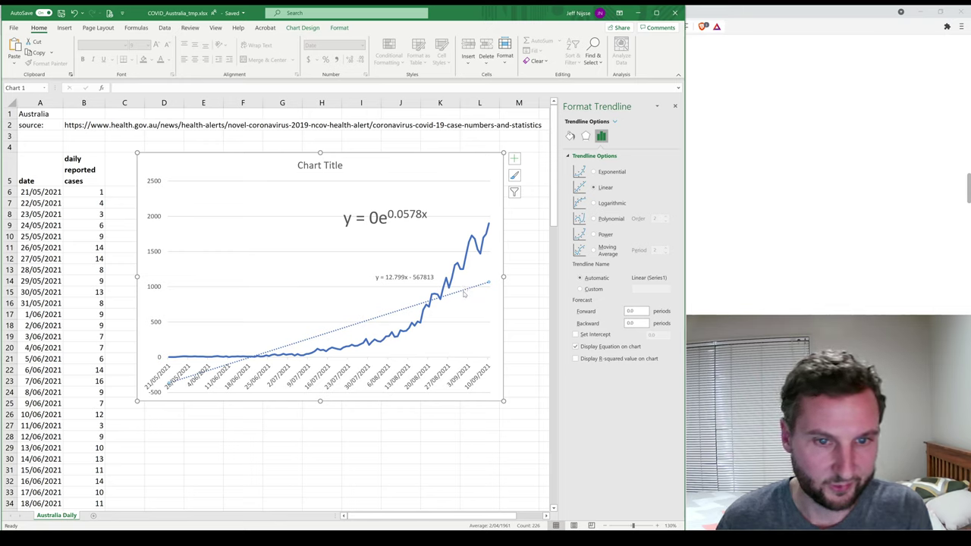
key("Delete")
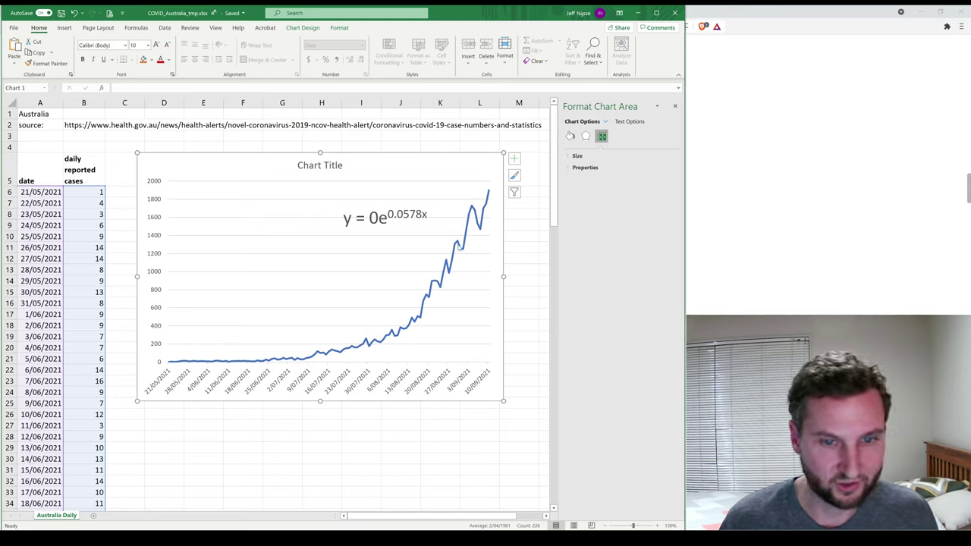
mouse_move(477, 221)
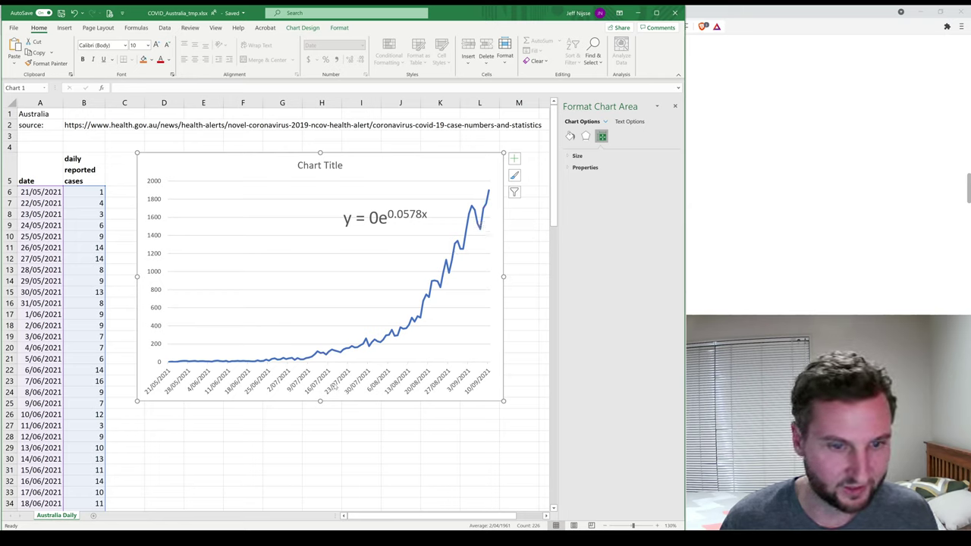
left_click(335, 387)
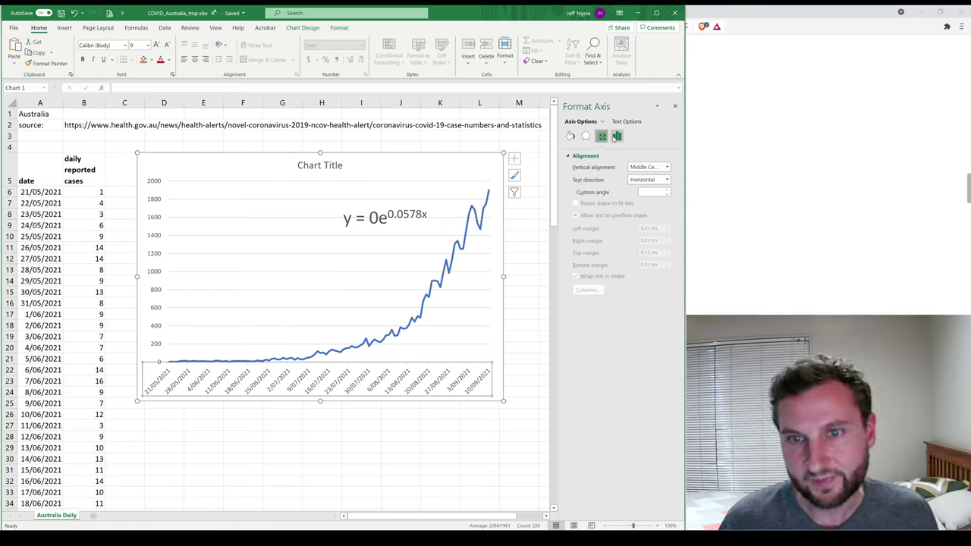
left_click(617, 136)
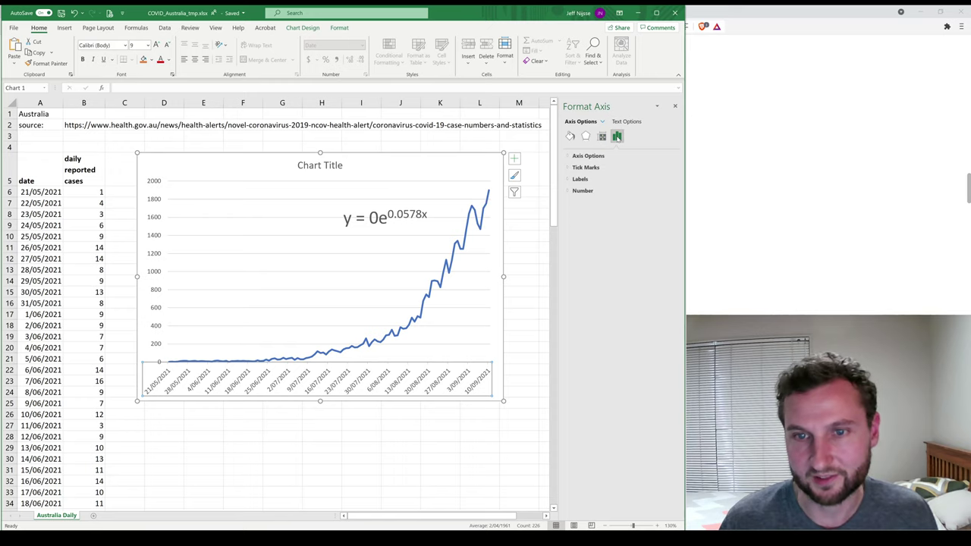
left_click(569, 155)
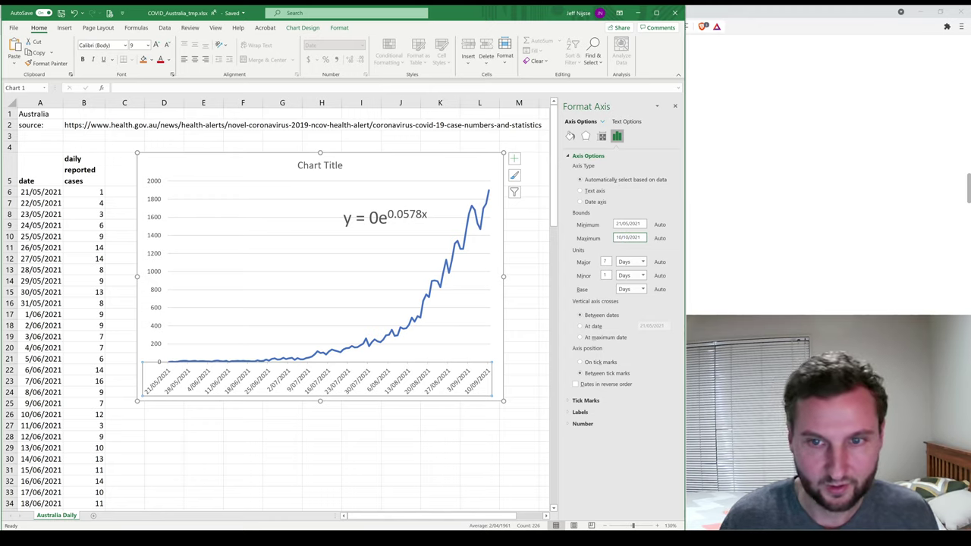
key("Return")
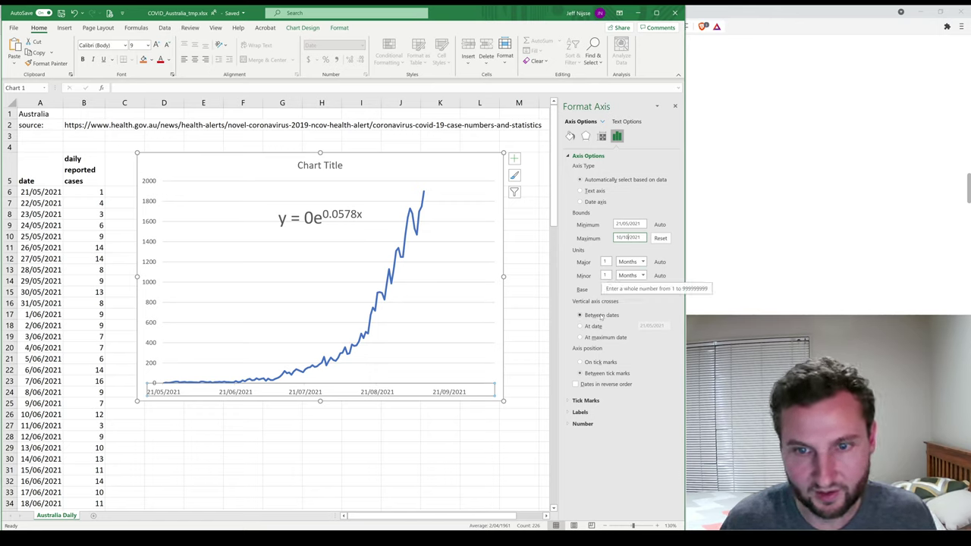
left_click(151, 243)
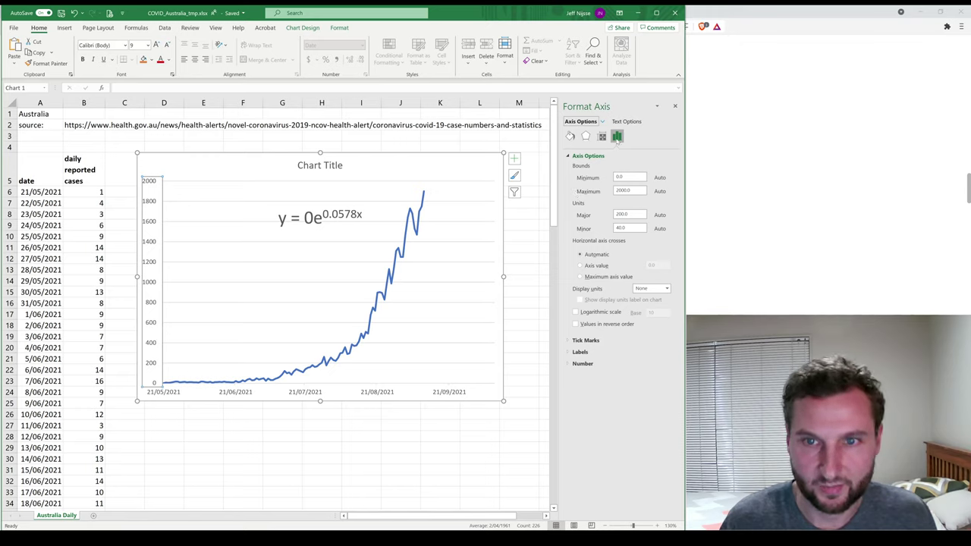
left_click(626, 190)
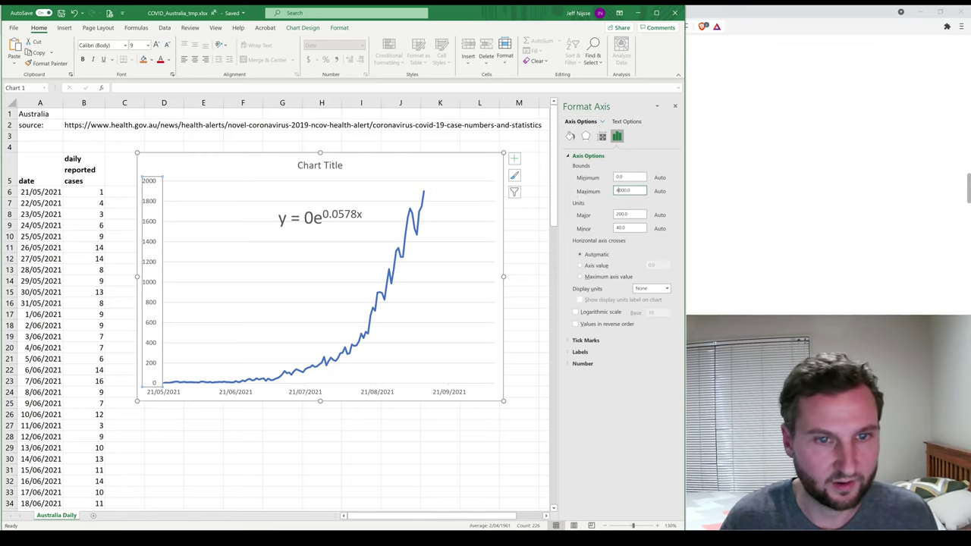
key("Return")
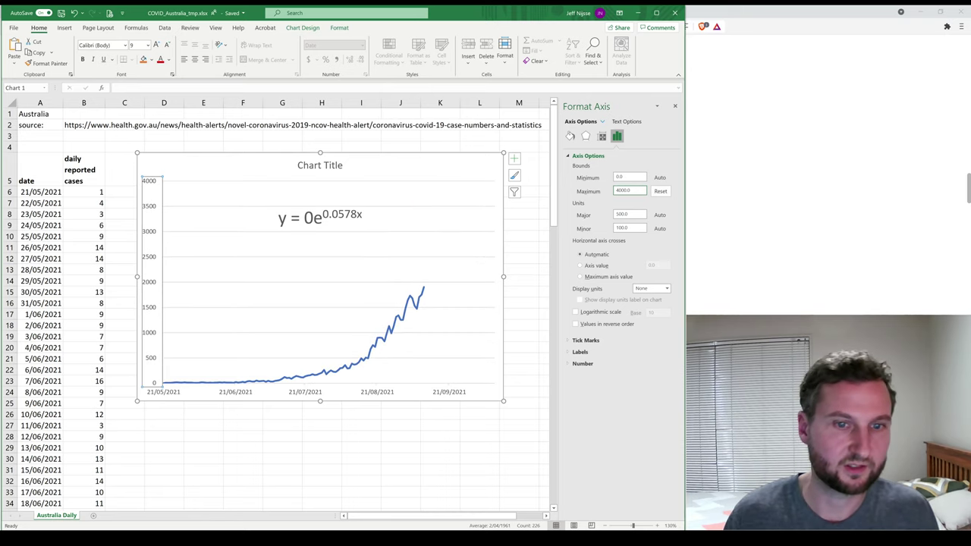
left_click(497, 327)
left_click(359, 216)
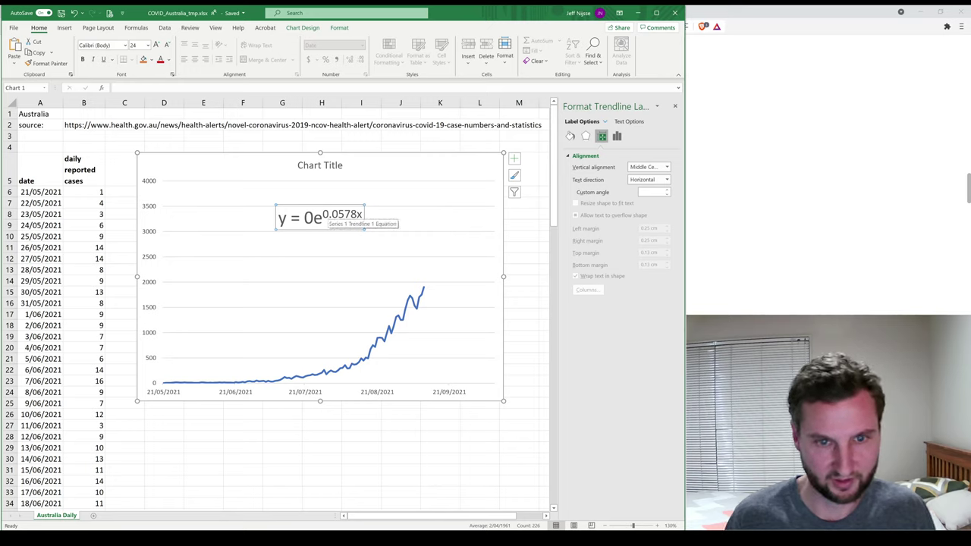
left_click(391, 220)
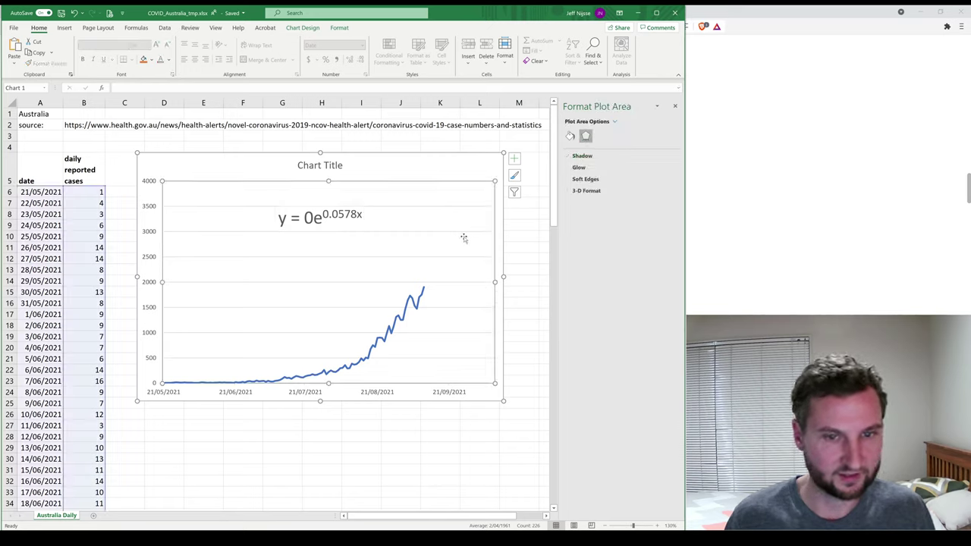
key("ctrl+z")
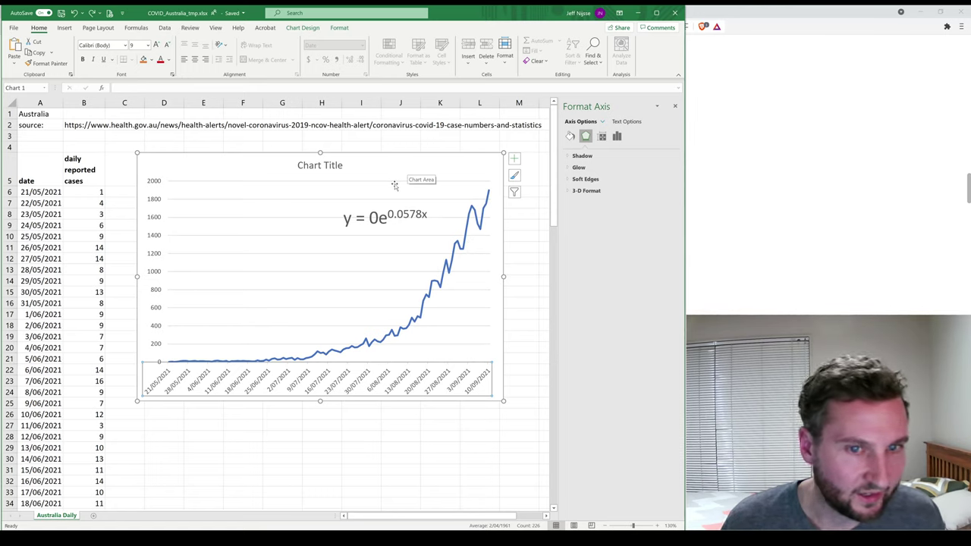
Set the horizontal date axis type to Text axis in Format Axis options
left_click(394, 218)
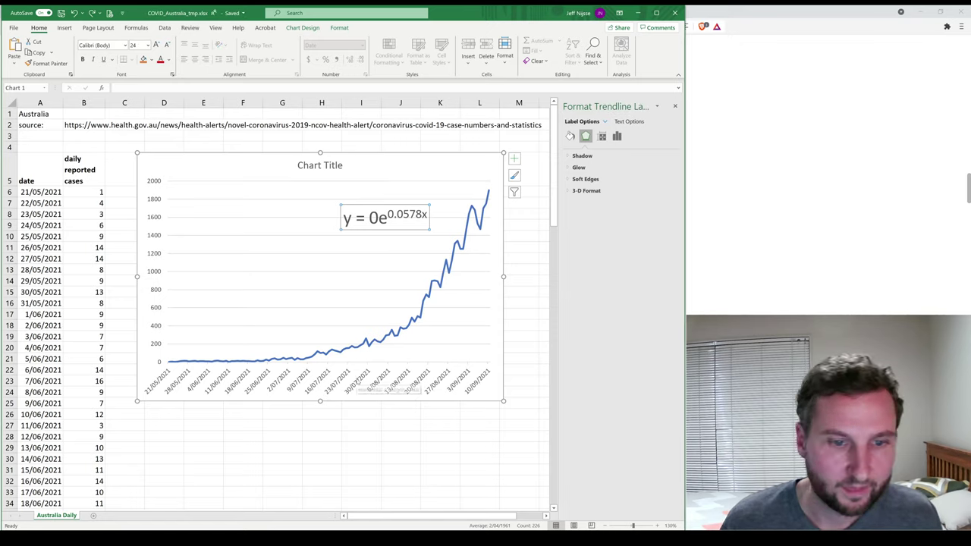
left_click(363, 383)
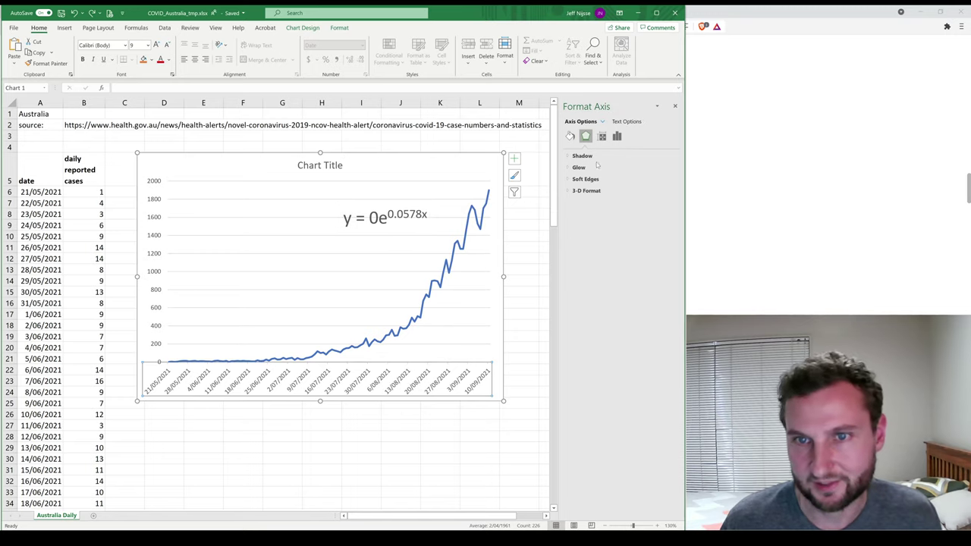
left_click(617, 136)
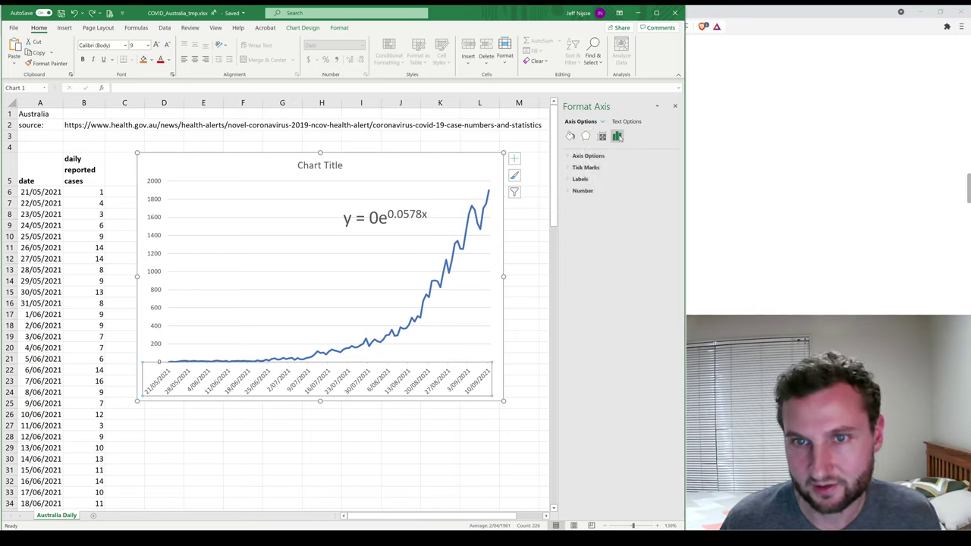
left_click(568, 156)
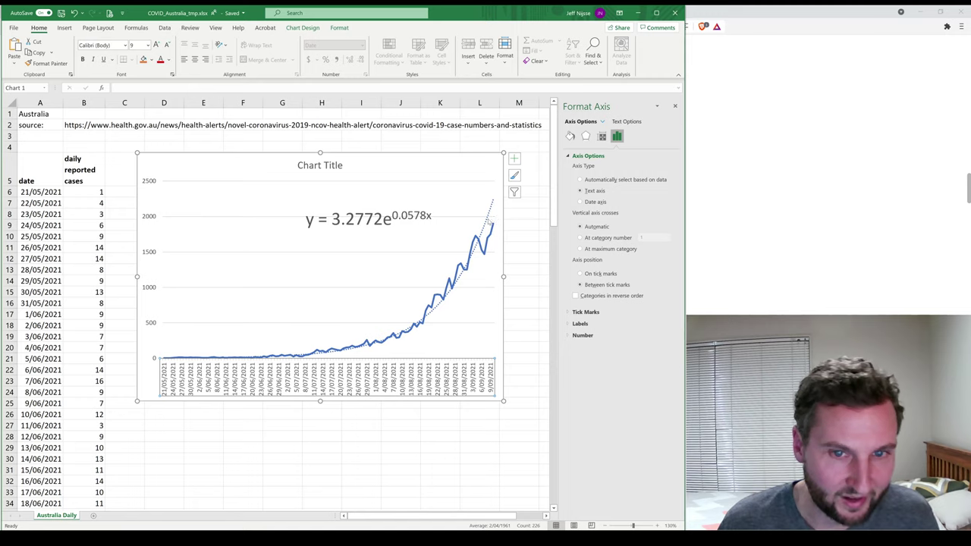
Check the revealed coefficient 3.2772 and review the axis Number settings
left_click(385, 220)
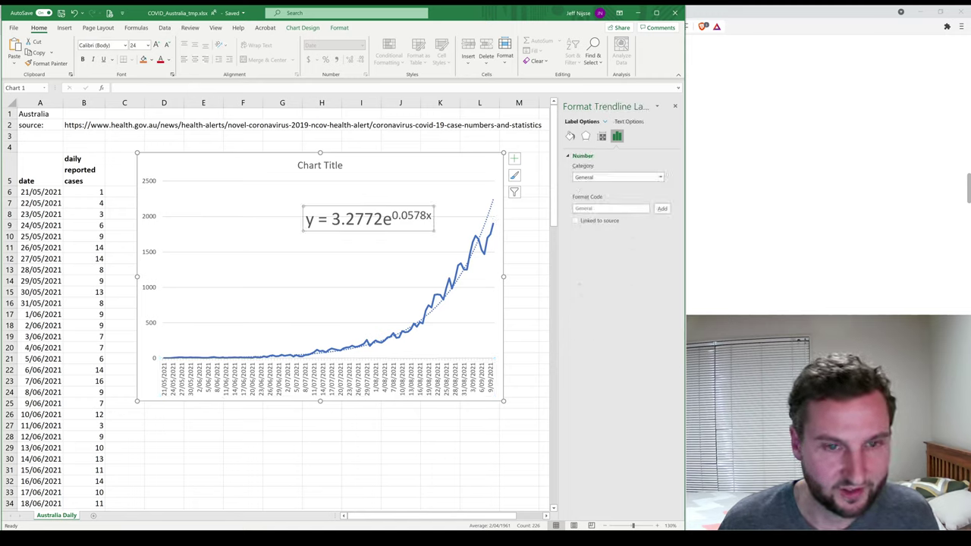
left_click_drag(391, 220, 331, 219)
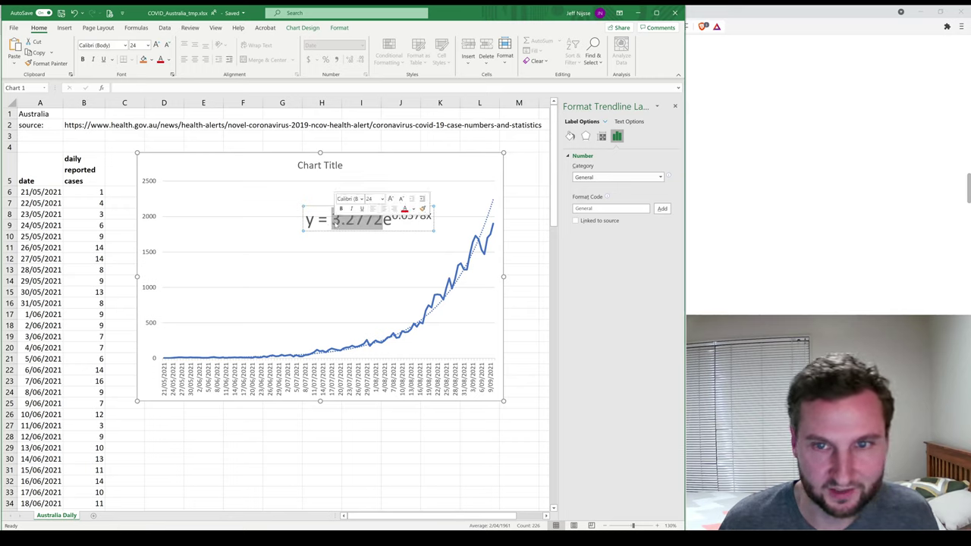
left_click(331, 219)
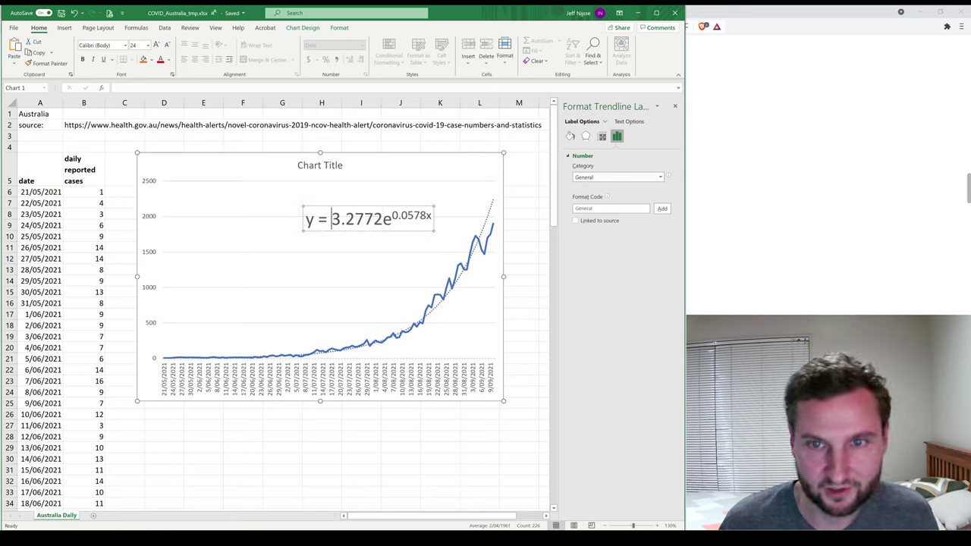
left_click(490, 213)
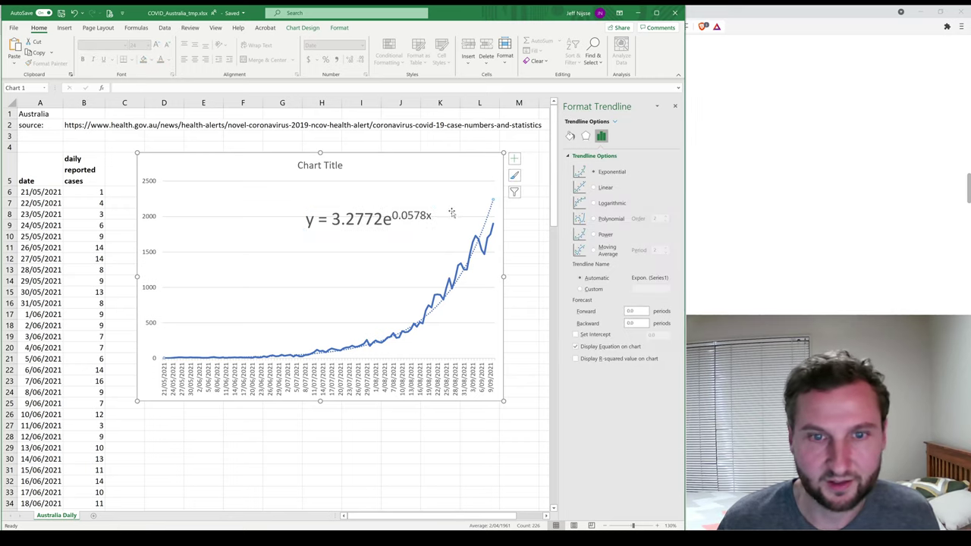
left_click(421, 377)
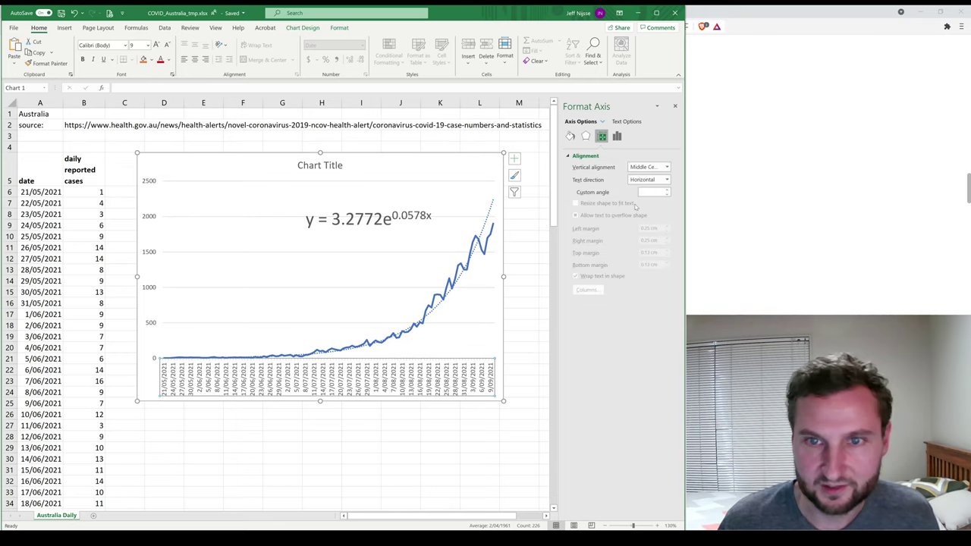
left_click(617, 139)
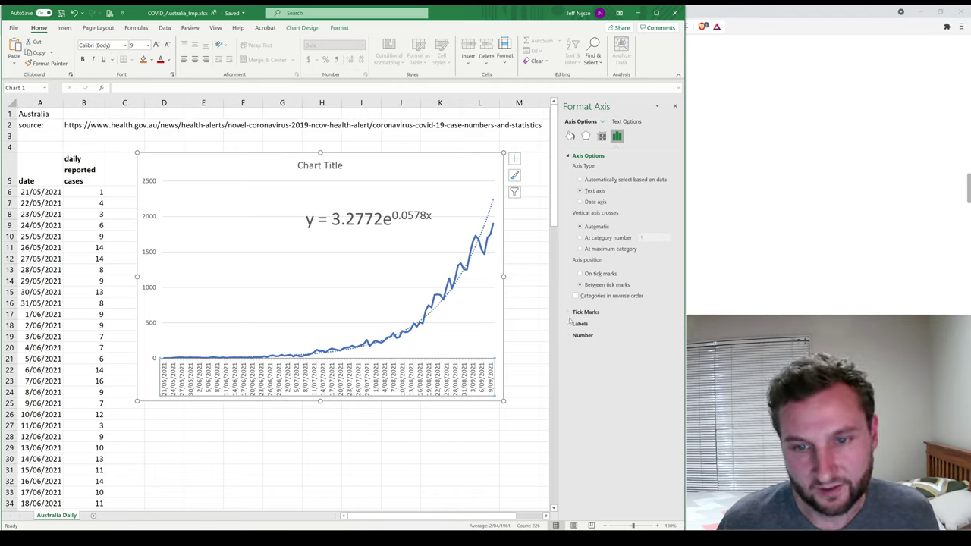
left_click(569, 337)
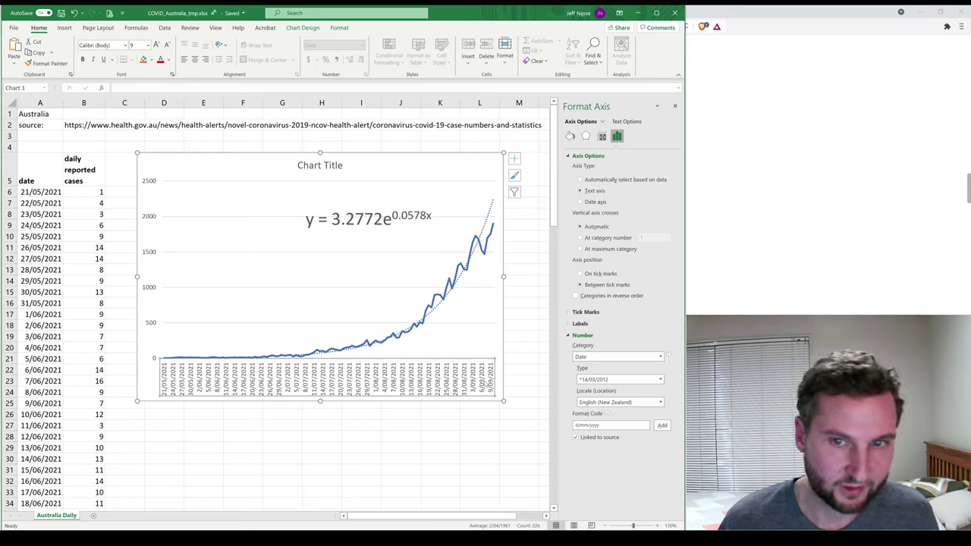
left_click(603, 122)
Make the trendline a solid orange line
left_click(607, 186)
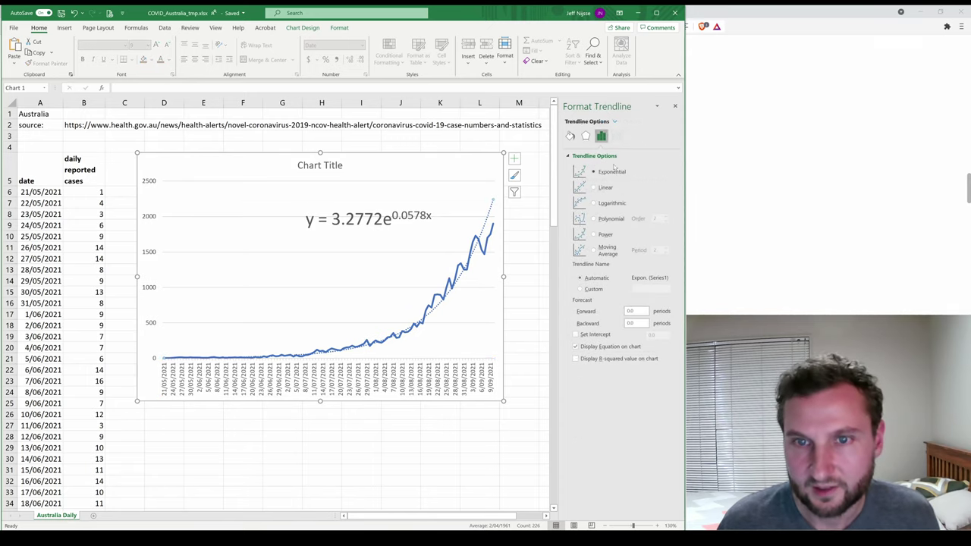
left_click(571, 136)
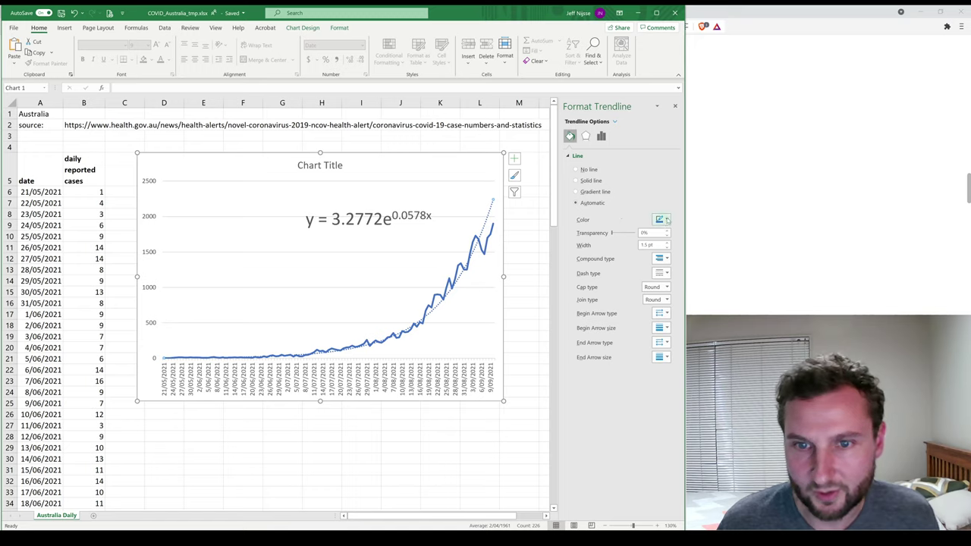
left_click(667, 220)
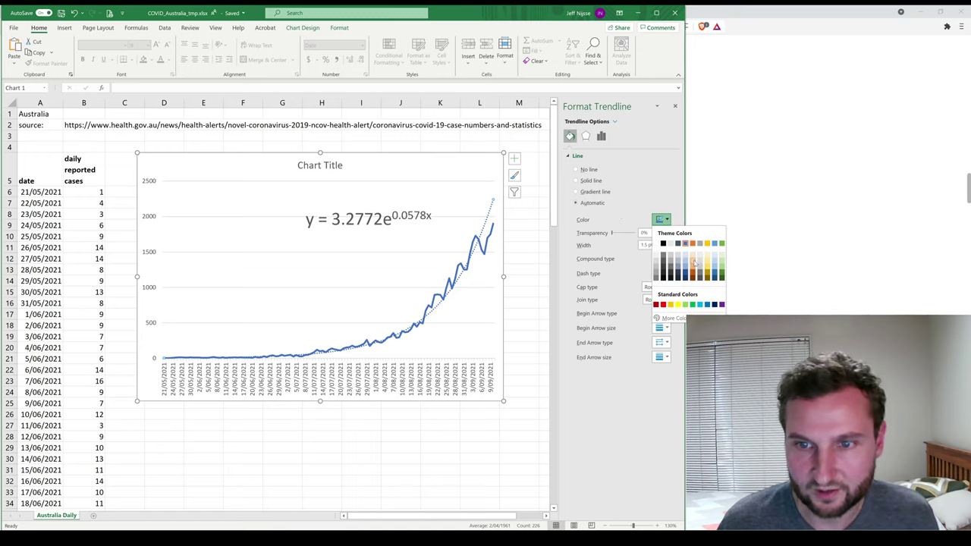
left_click(691, 265)
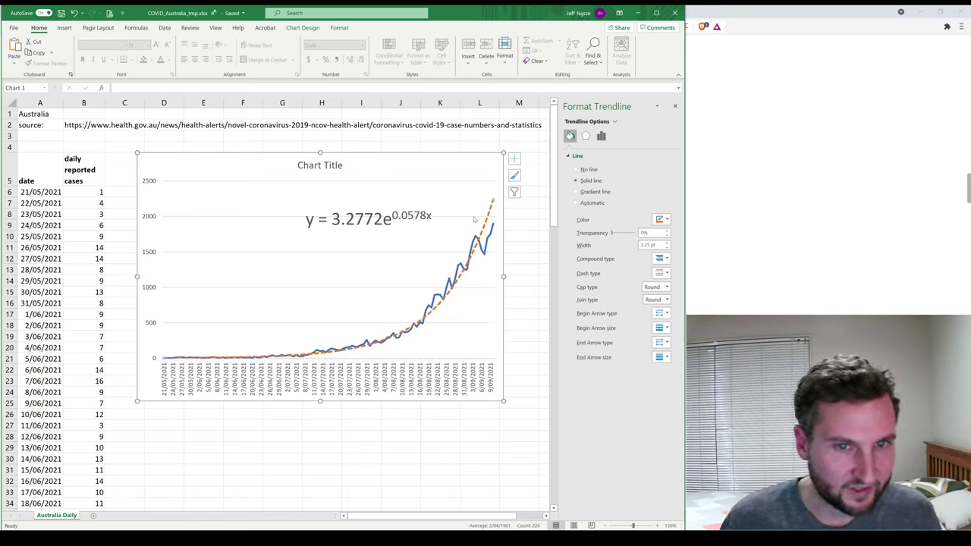
Give the equation label an orange fill and move it slightly down-right
left_click(363, 220)
key("alt+h")
key("h")
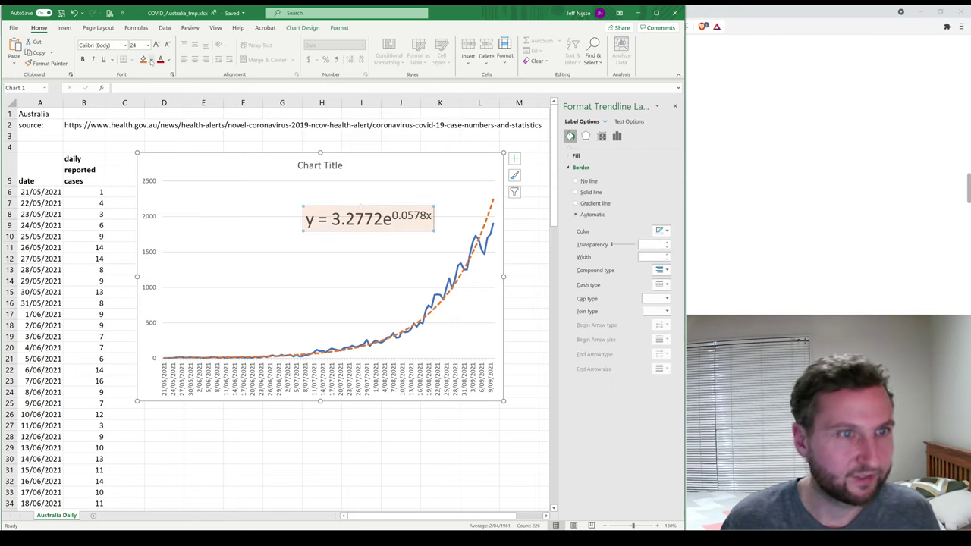
left_click_drag(365, 226, 385, 241)
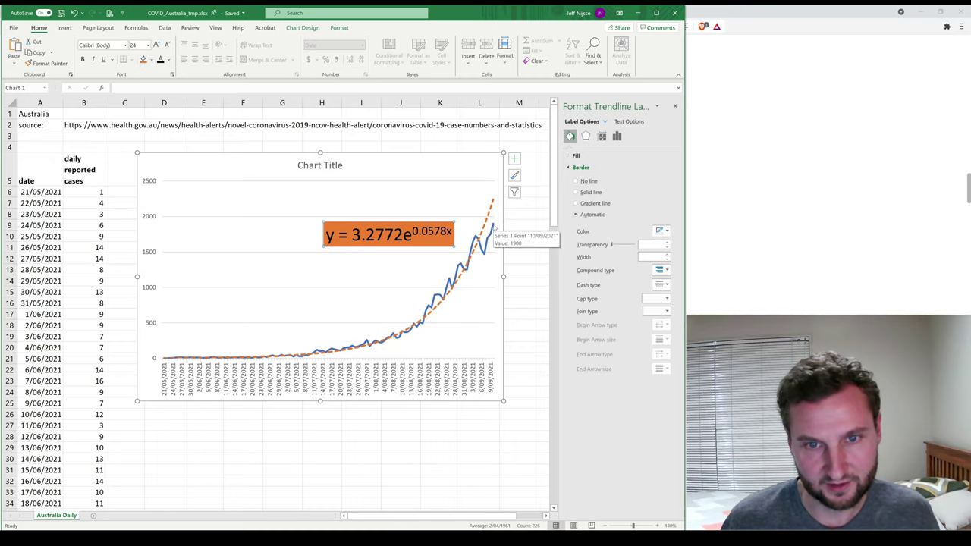
Jump to the last case data row (10/09/2021, 1900 cases) and back to the top
left_click(87, 411)
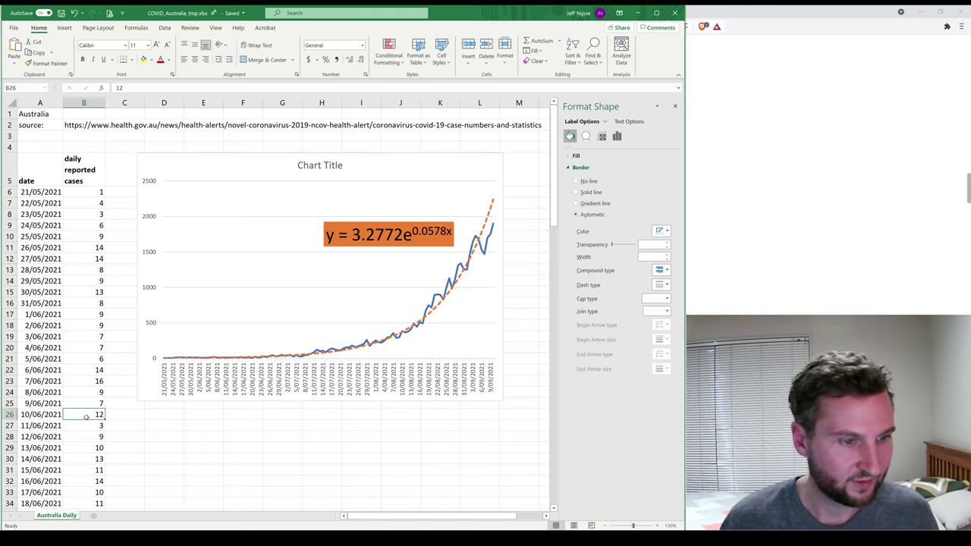
key("ctrl+Down")
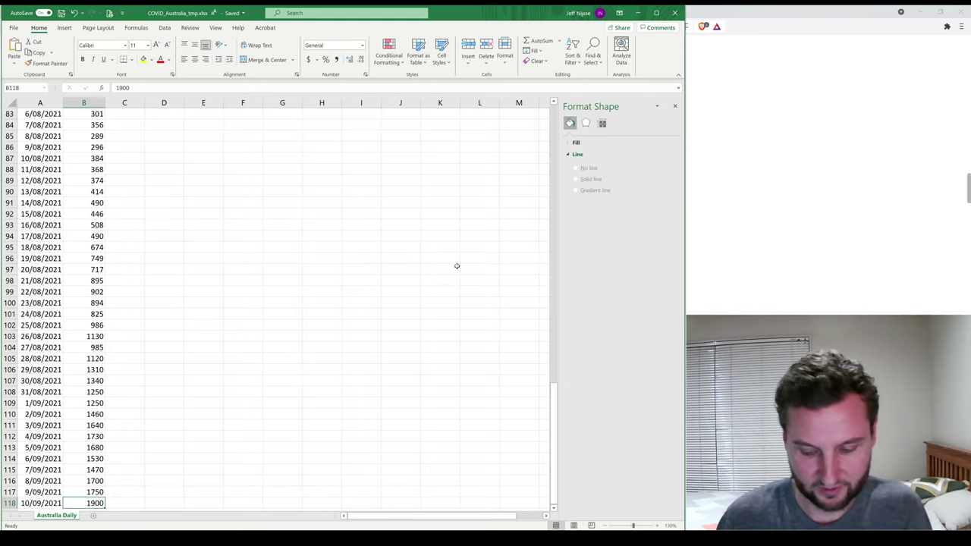
key("ctrl+Up")
scroll(481, 230, "up", 2)
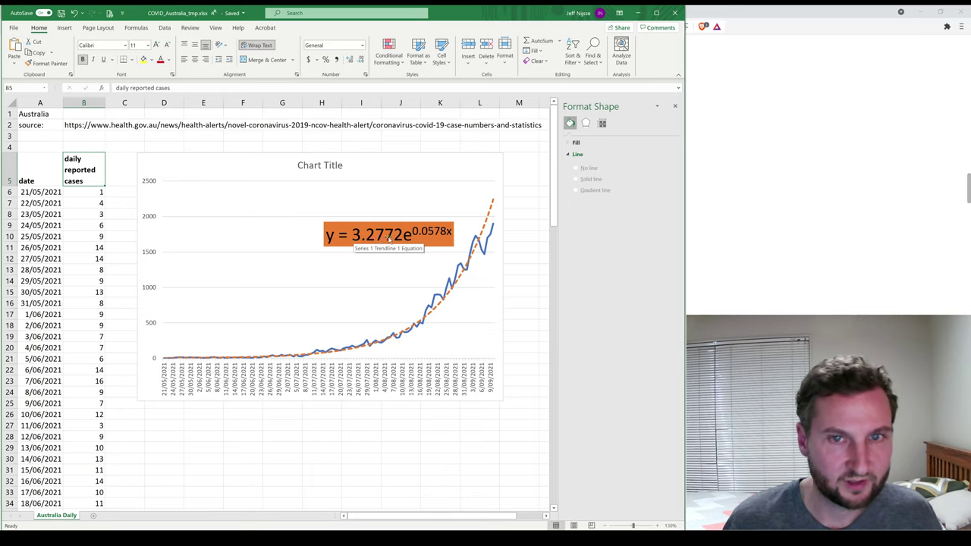
Open the Desmos graphing calculator in the browser alongside the Excel chart
key("alt+Tab")
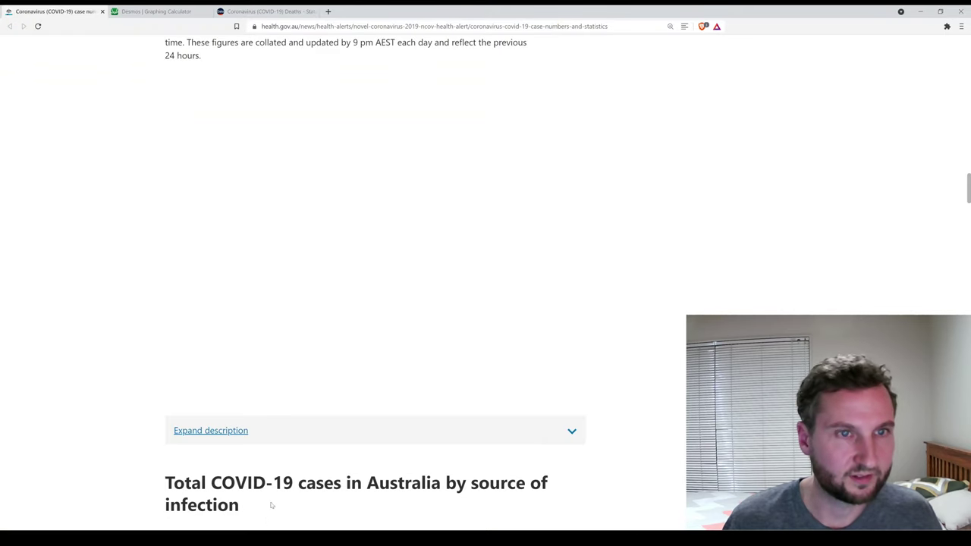
left_click(149, 13)
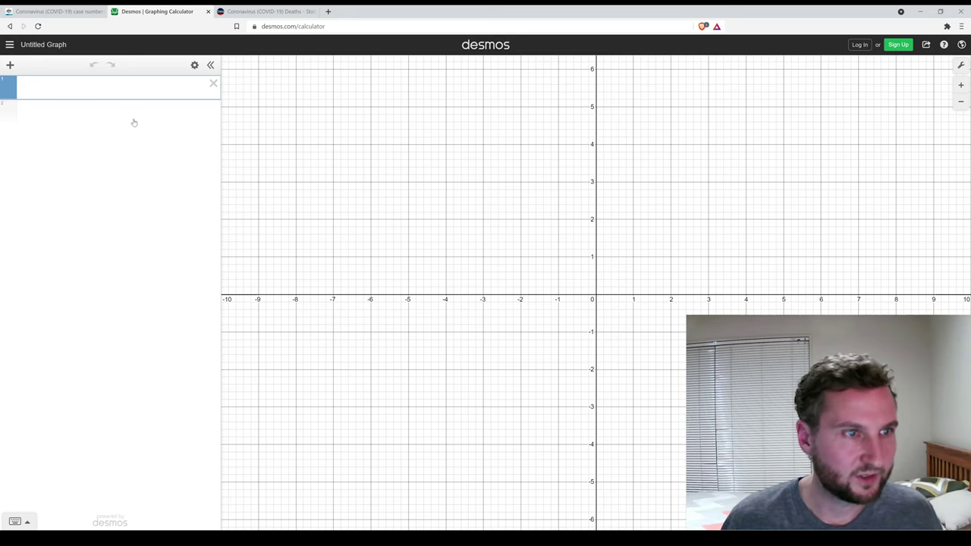
key("alt+Tab")
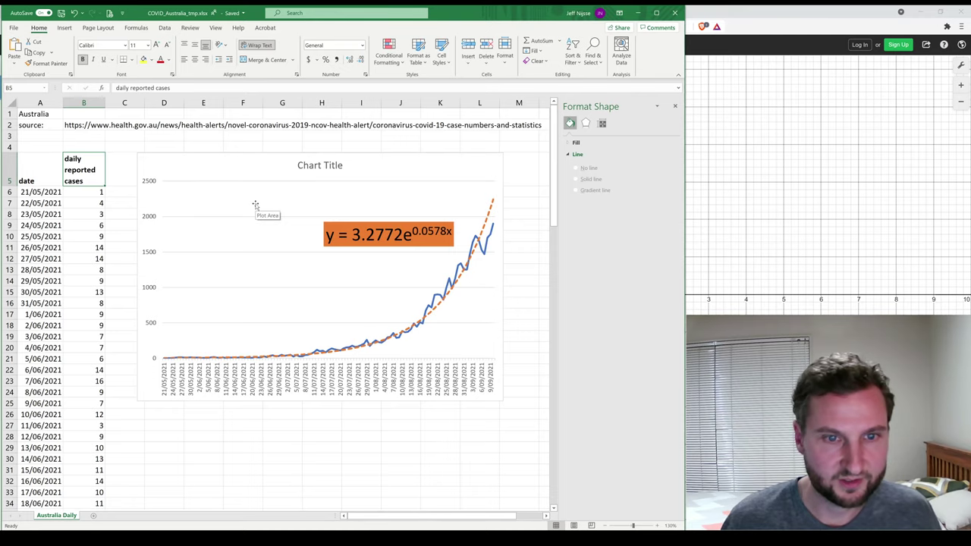
Enter y = 3.2772e^0.0578x in Desmos and pan the graph
key("alt+Tab")
type("y = ")
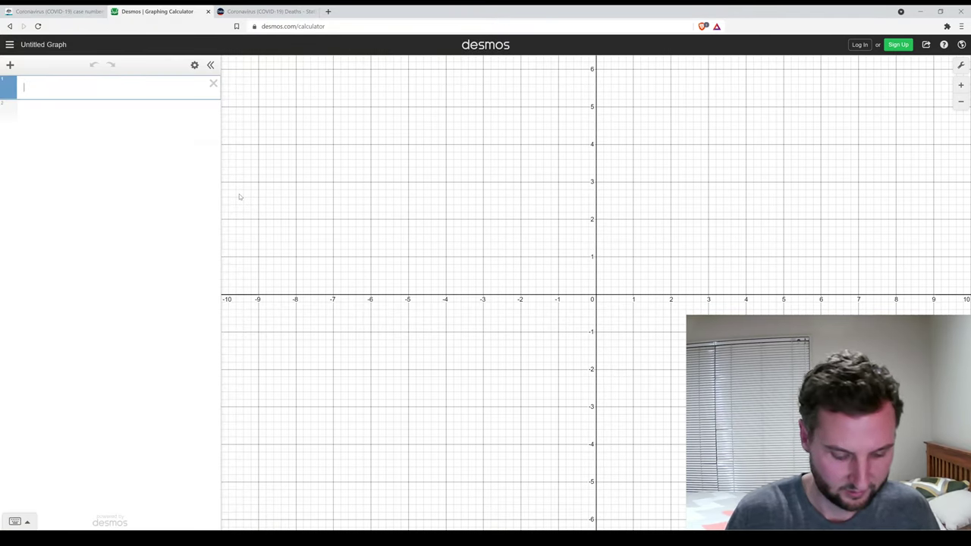
type("3.2772")
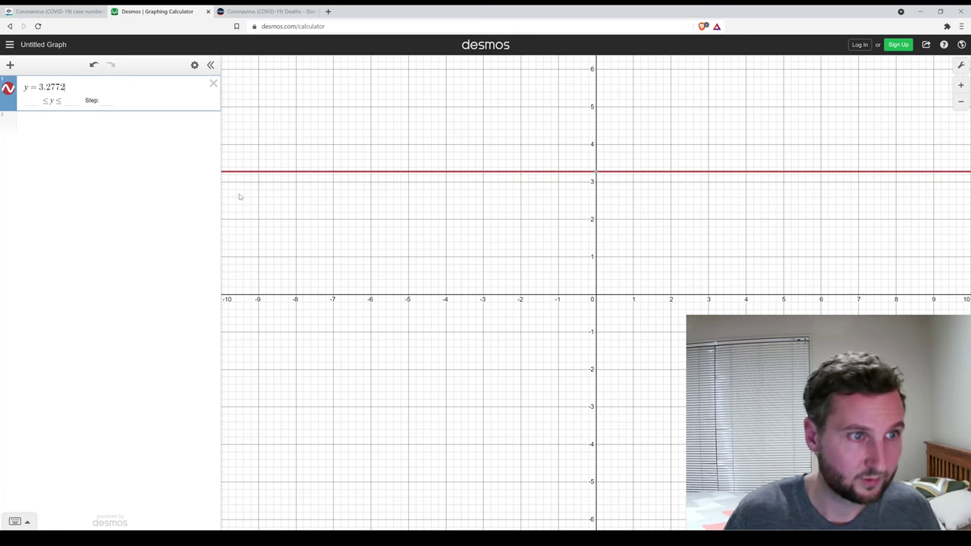
key("alt+Tab")
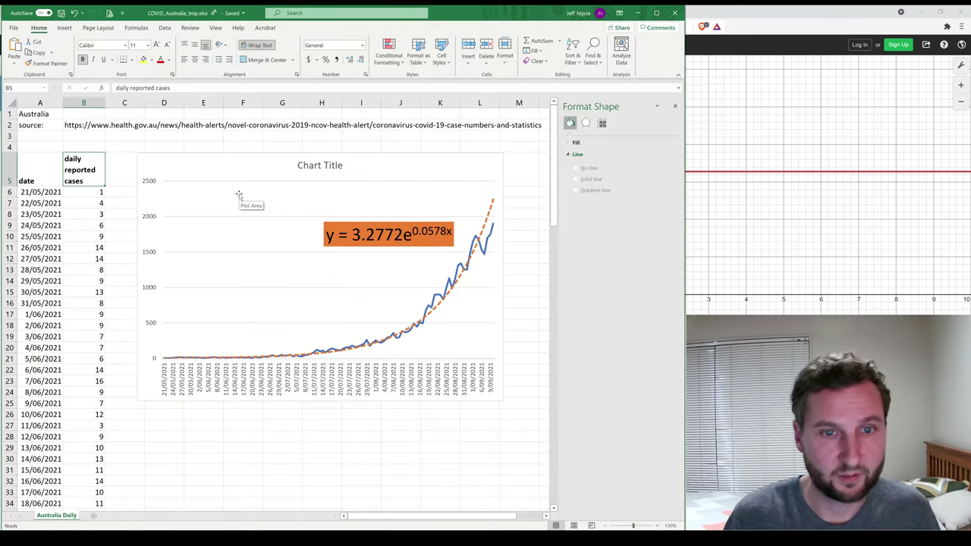
key("alt+Tab")
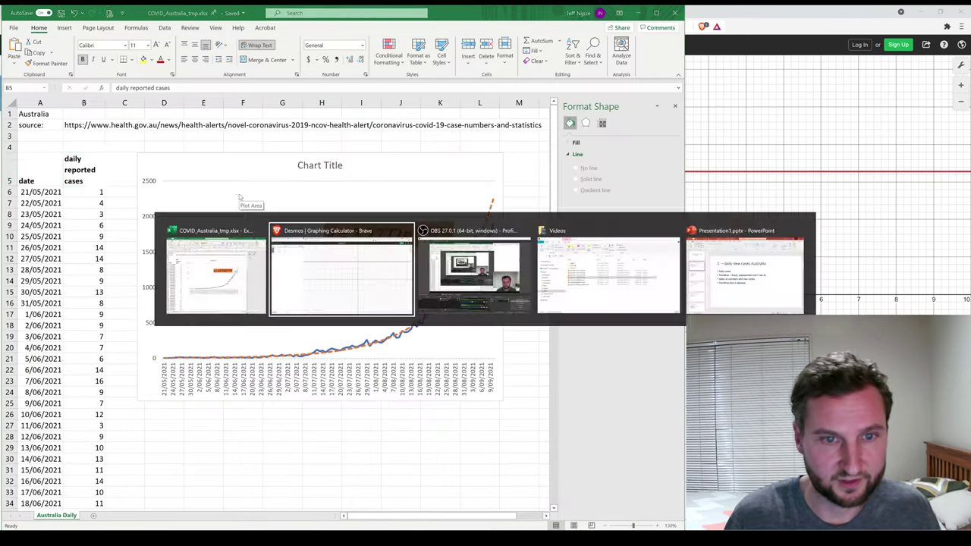
type("e^0")
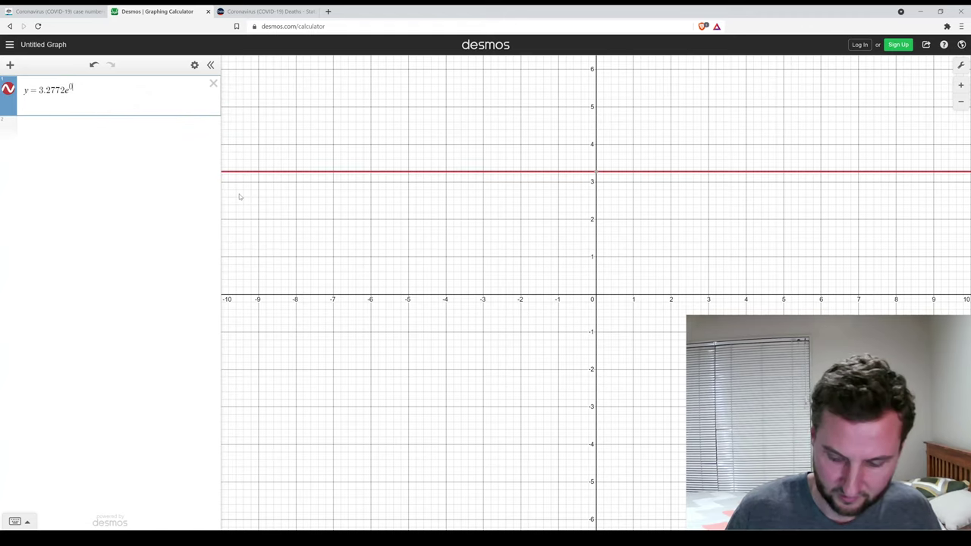
type(".0578x")
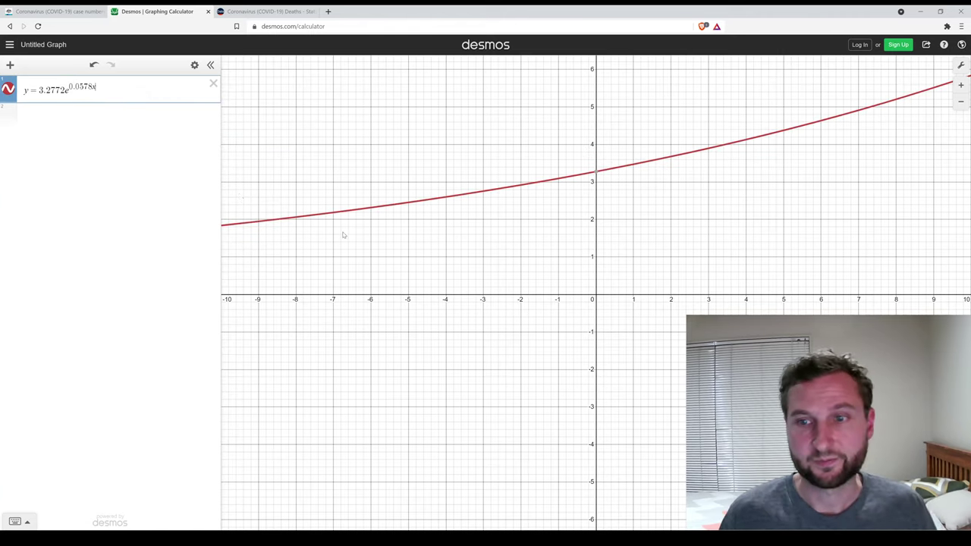
left_click_drag(628, 265, 564, 299)
Zoom the graph out and back in, then pin the curve's y-intercept (0, 3.277)
scroll(583, 298, "down", 10)
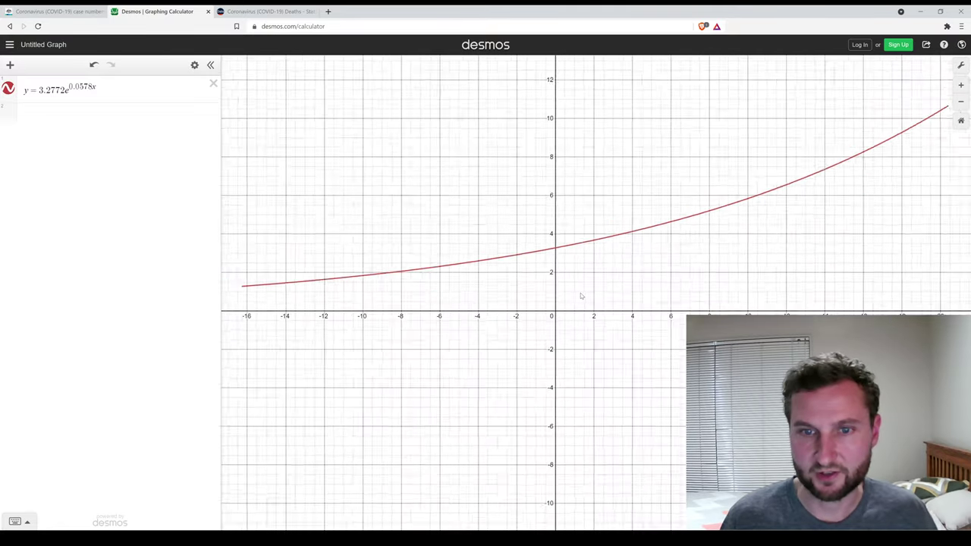
scroll(522, 319, "down", 5)
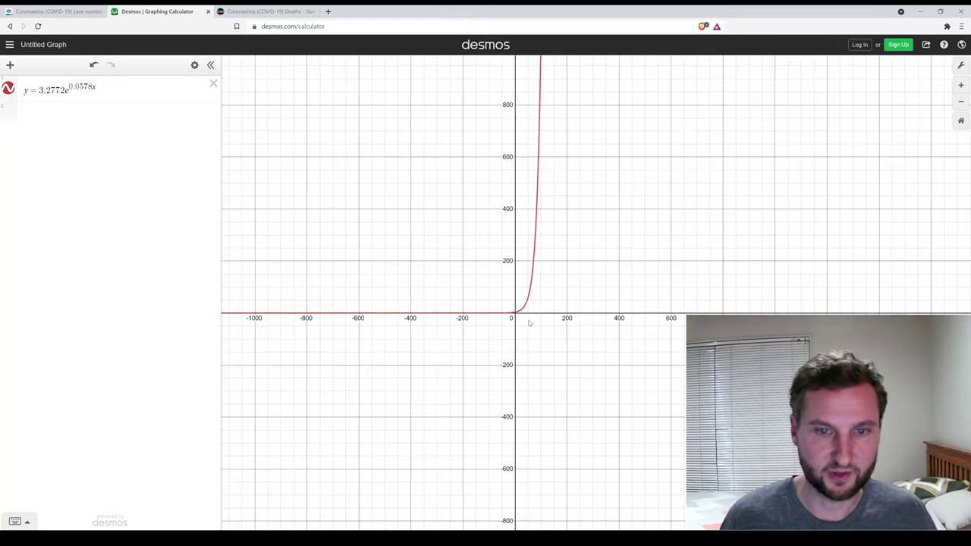
scroll(524, 322, "up", 4)
scroll(503, 325, "up", 4)
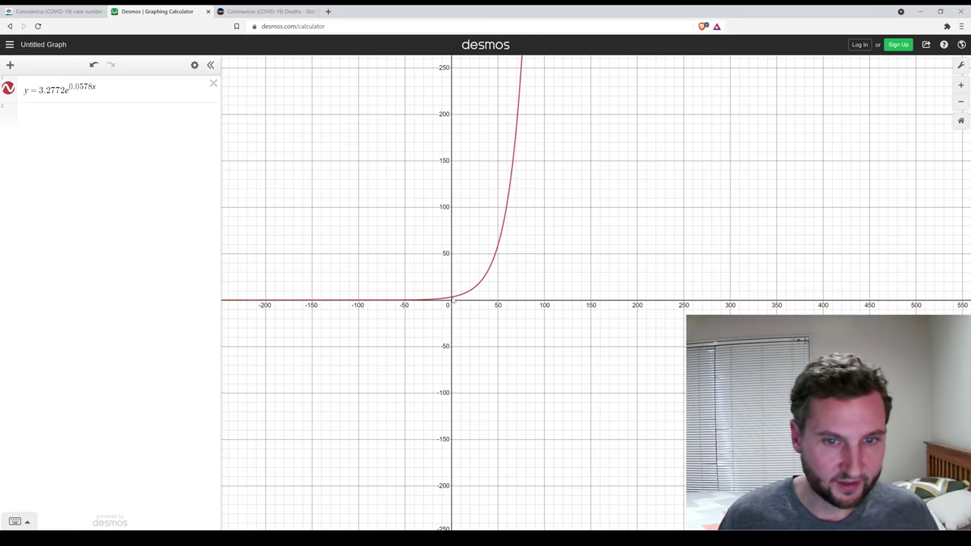
scroll(453, 302, "up", 12)
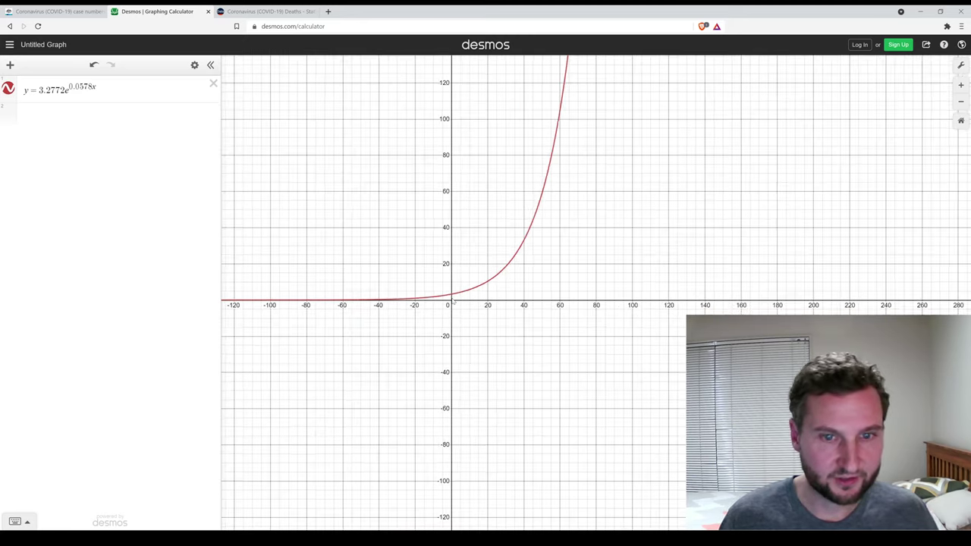
left_click(395, 264)
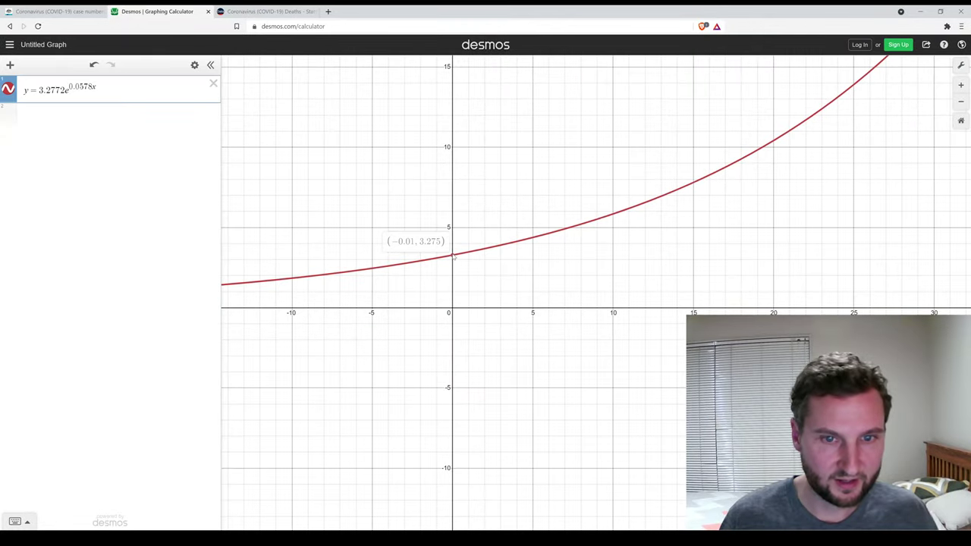
left_click(453, 256)
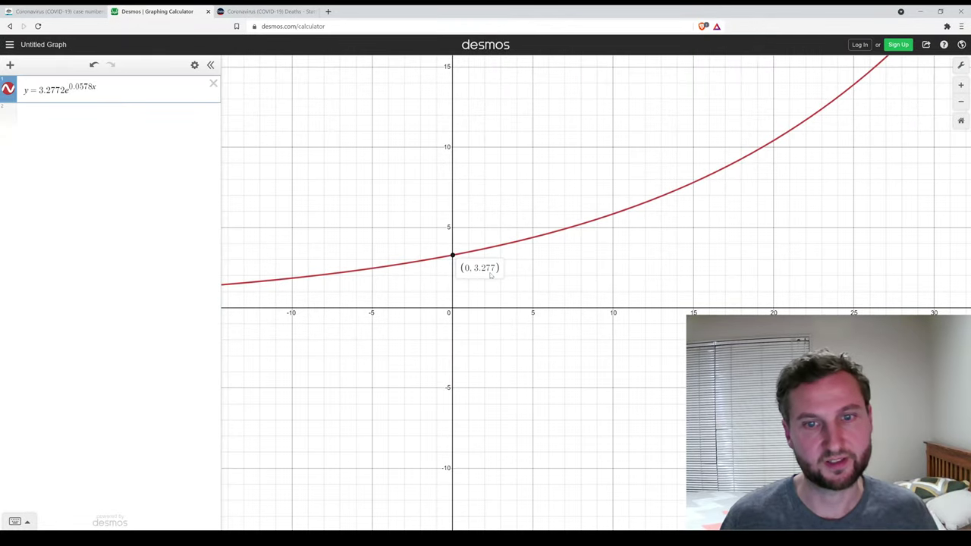
Compare the coefficient 3.2772 with the pinned intercept label, then return to Excel
left_click(54, 89)
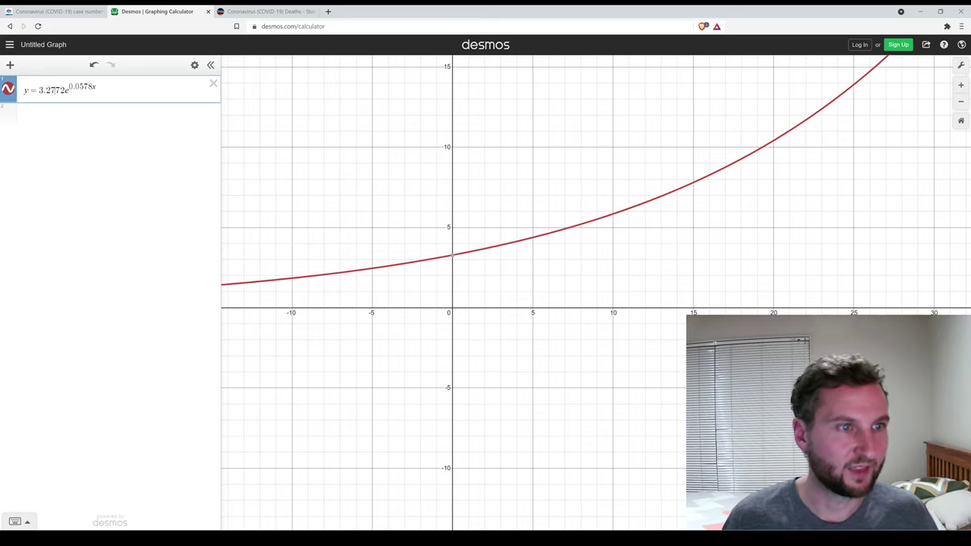
key("Right")
key("Right")
key("shift+Left")
key("shift+Left")
key("shift+Left")
key("shift+Left")
key("shift+Left")
key("shift+Left")
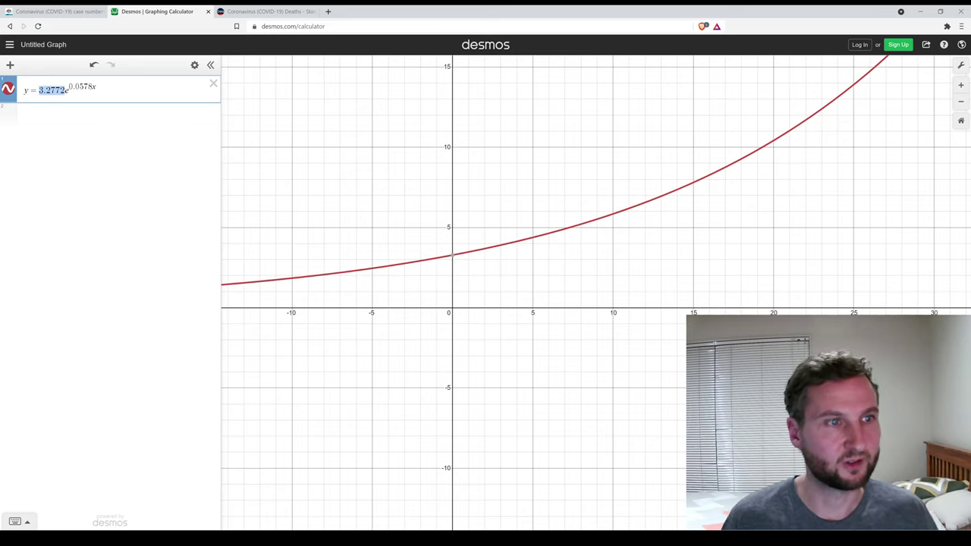
left_click(66, 89)
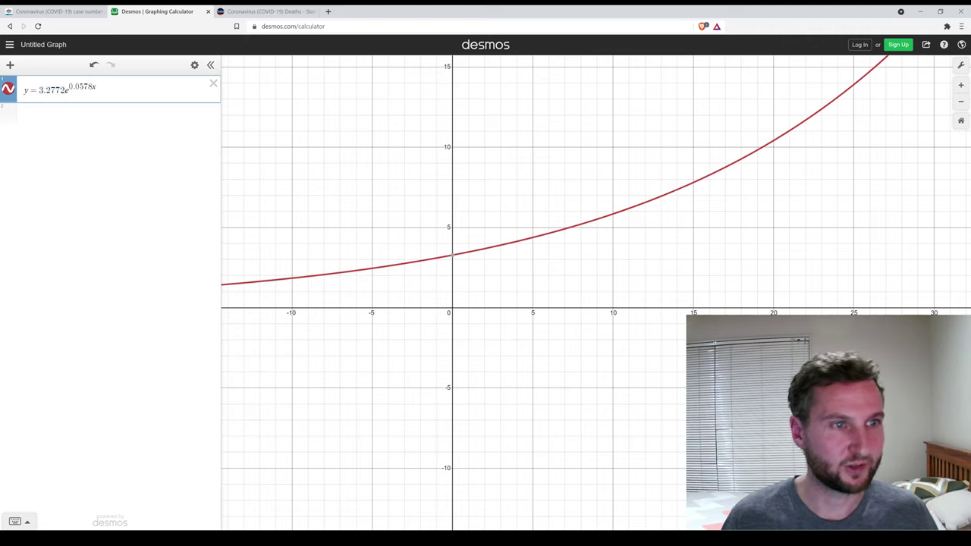
left_click(452, 257)
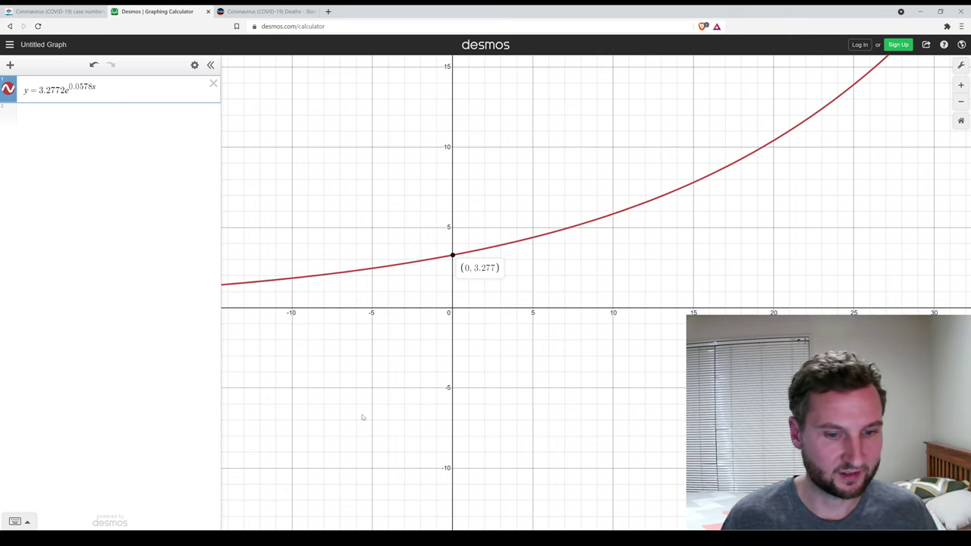
key("alt+Tab")
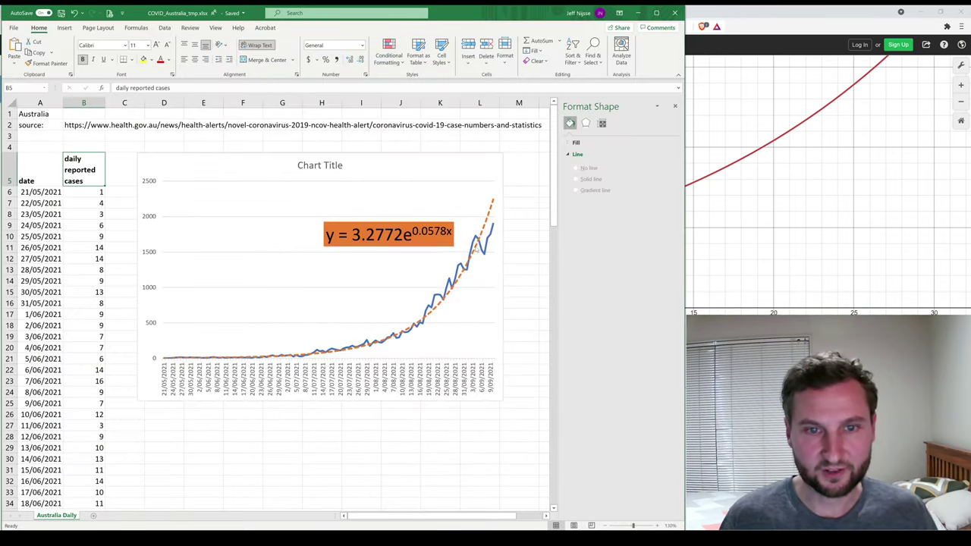
Fix the exponential trendline's intercept at 1.0, giving y = e^0.0735x, and compare with Desmos and cell B6
left_click(489, 218)
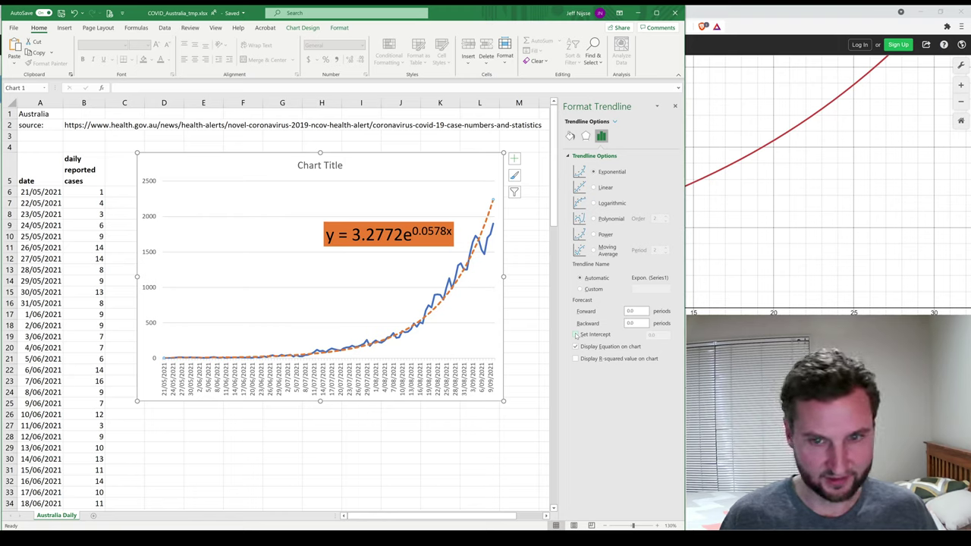
left_click(576, 334)
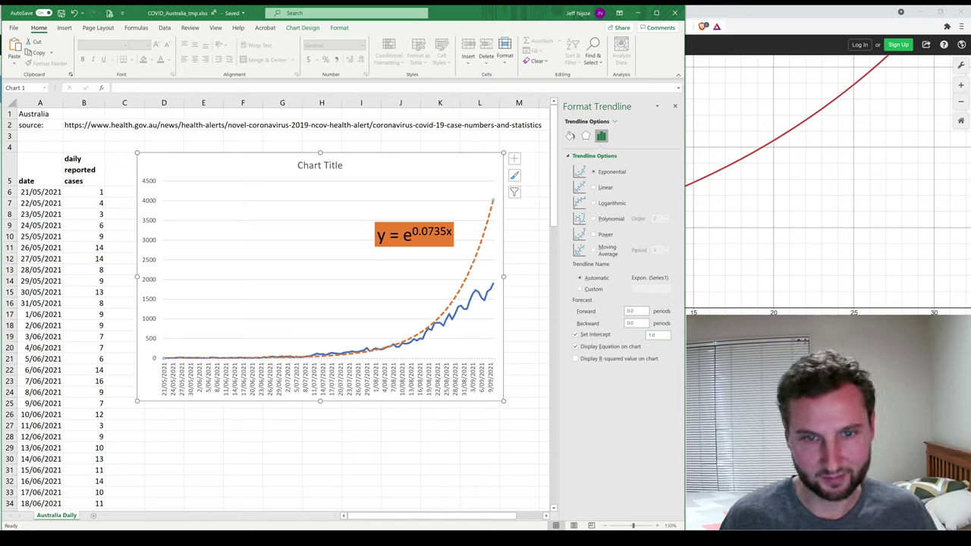
key("alt+Tab")
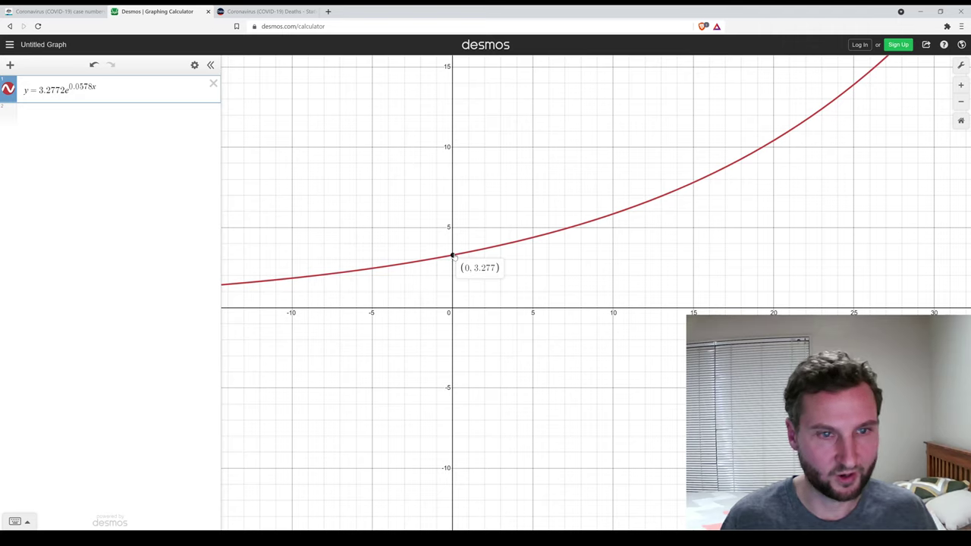
key("alt+Tab")
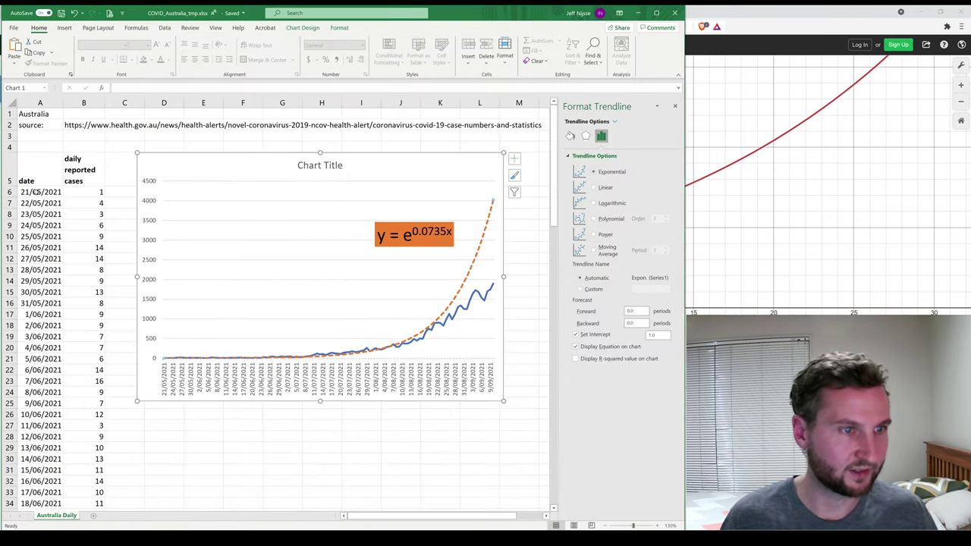
left_click_drag(37, 193, 83, 192)
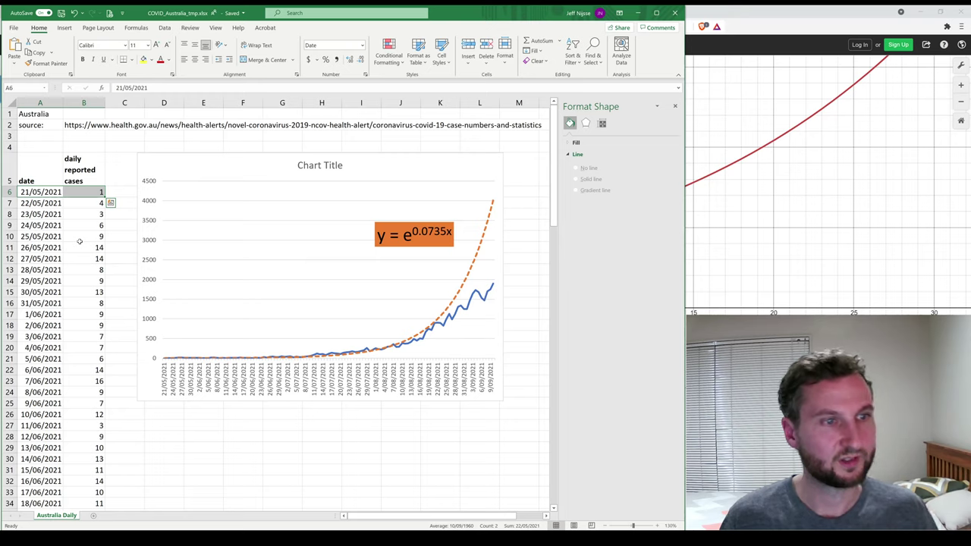
left_click(84, 193)
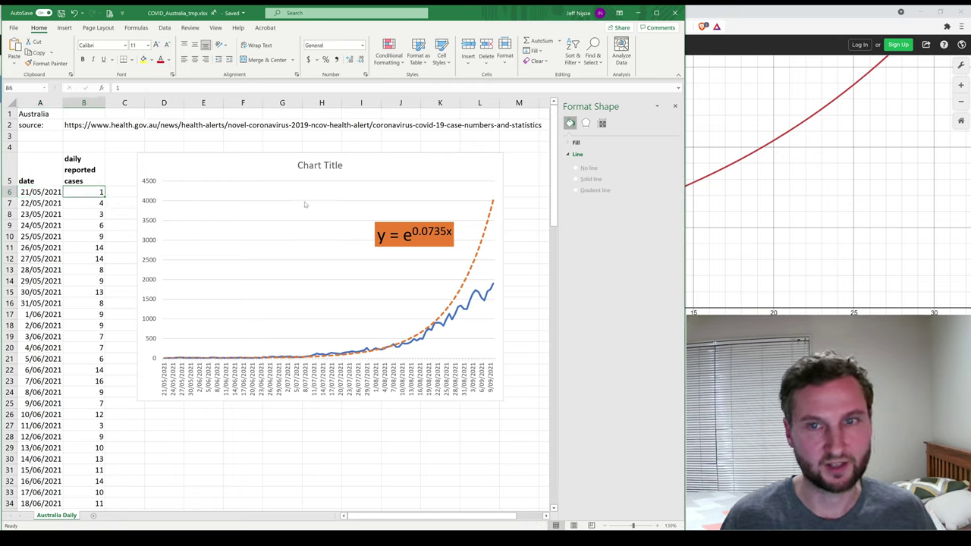
left_click(480, 249)
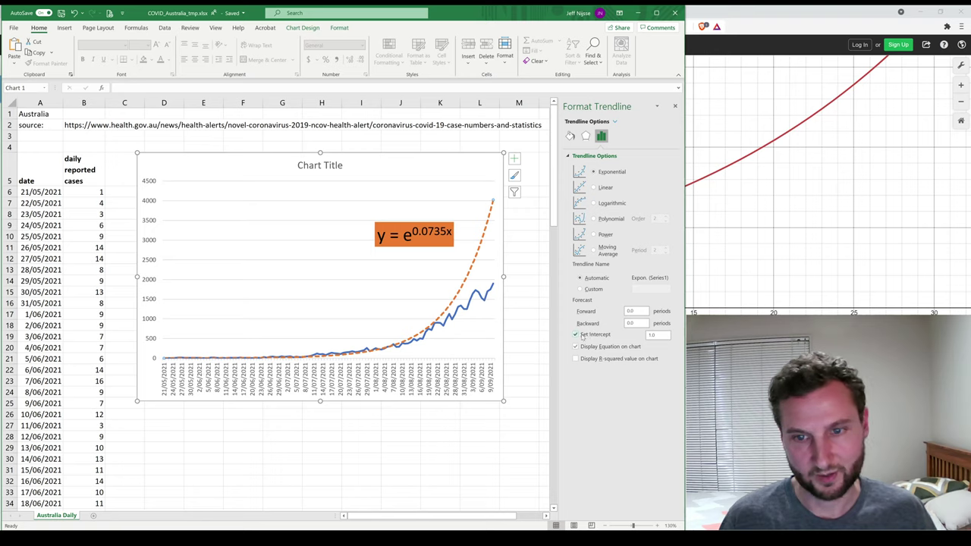
left_click(576, 334)
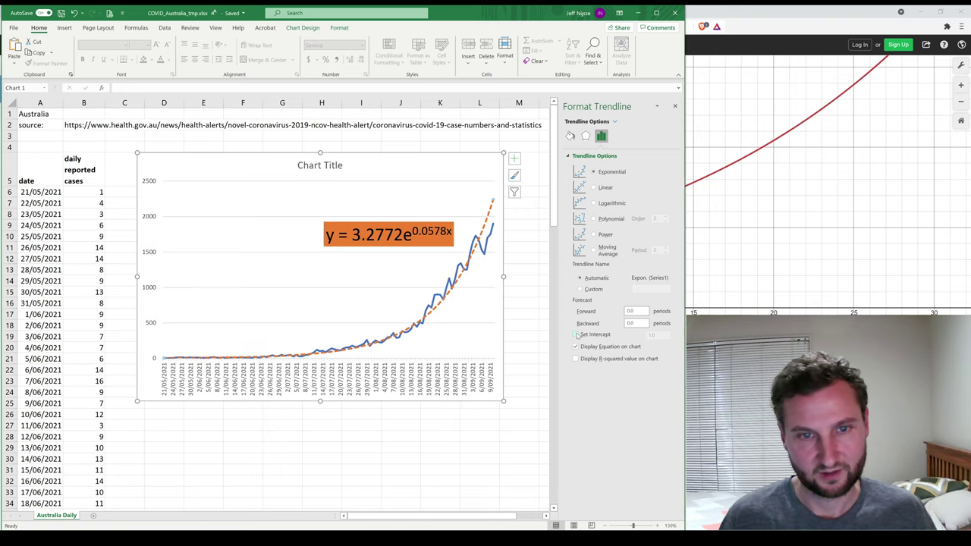
left_click(575, 335)
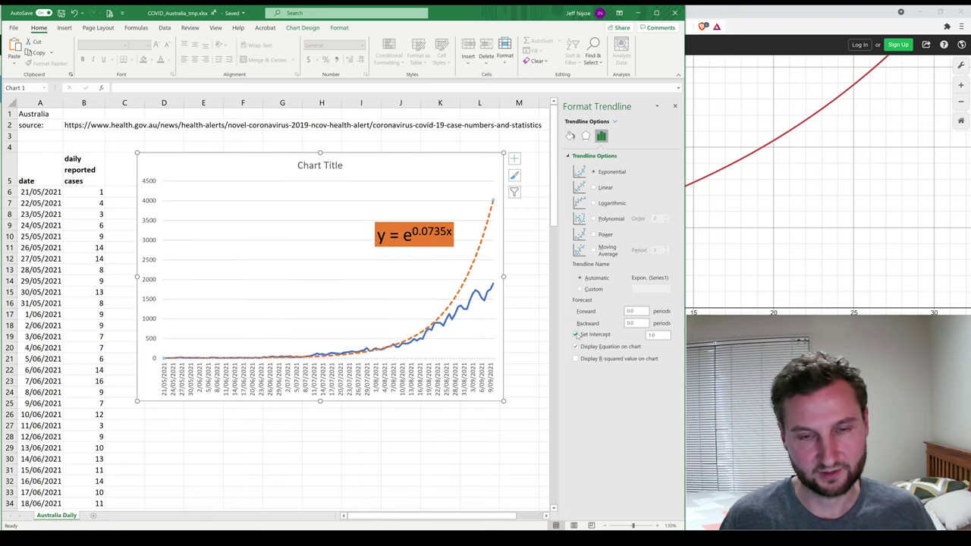
left_click(576, 334)
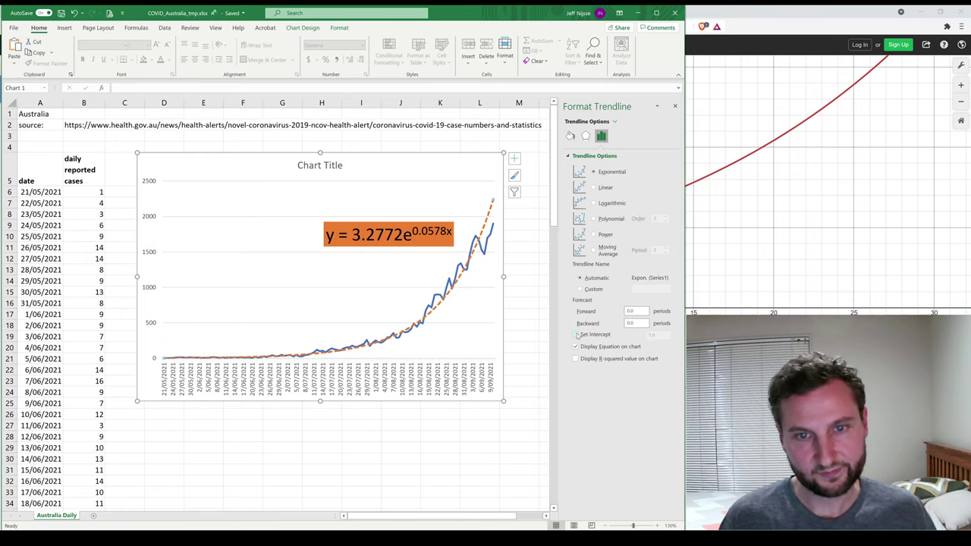
left_click(576, 335)
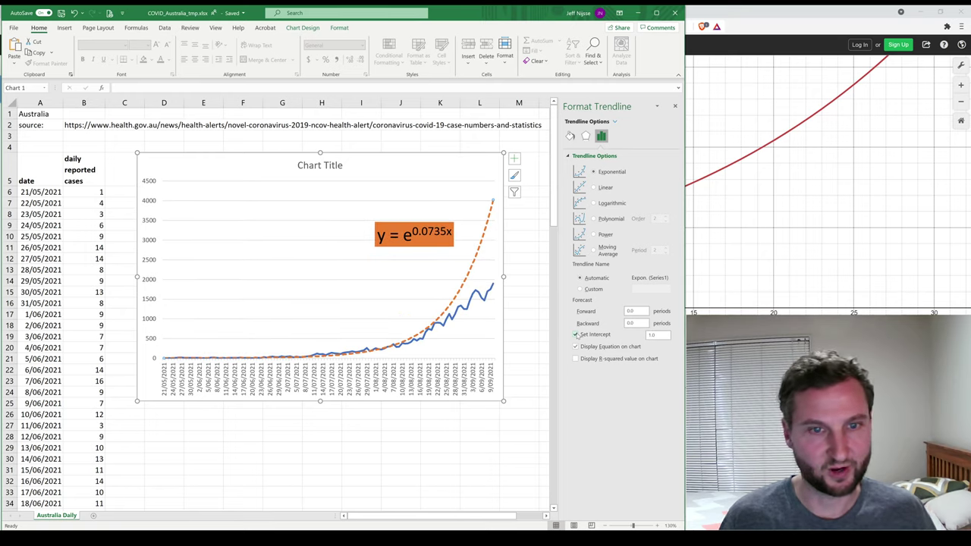
left_click(575, 335)
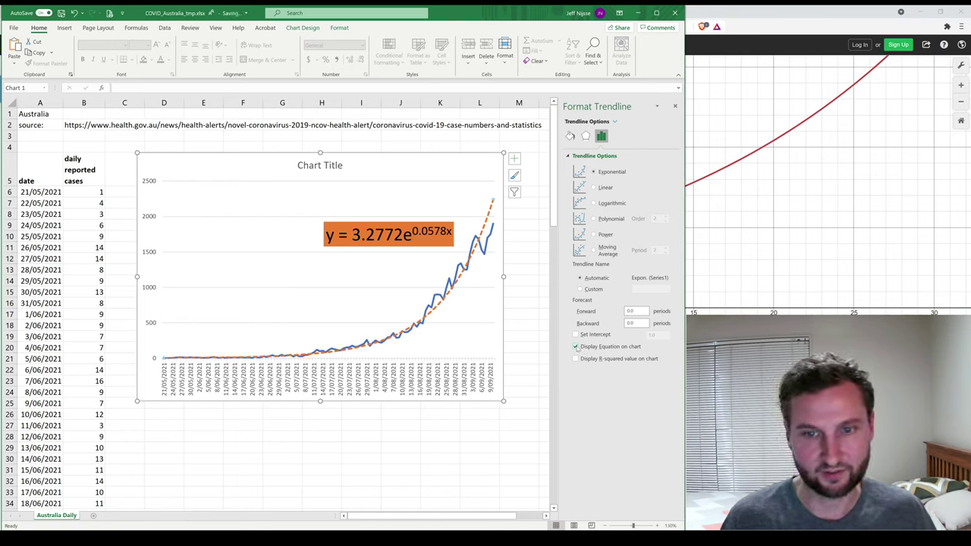
left_click(575, 335)
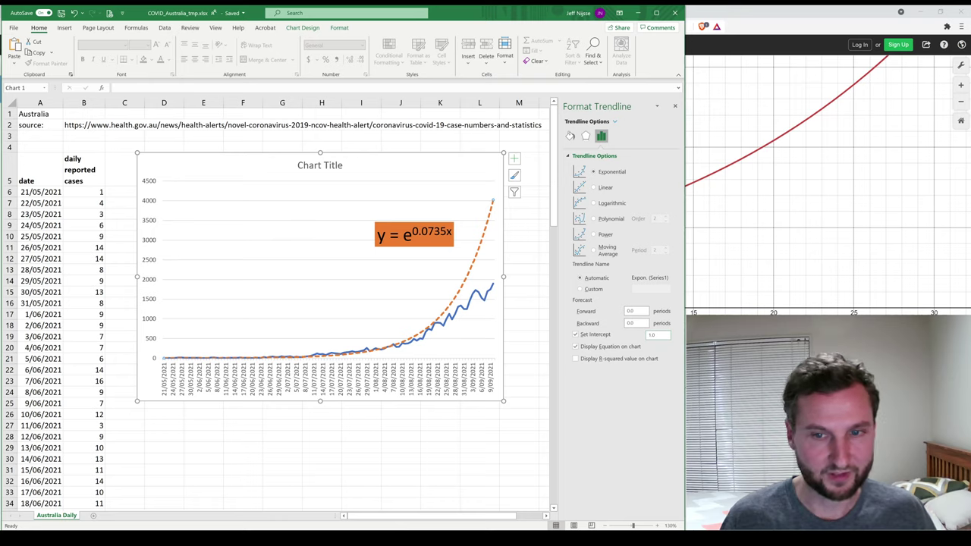
Try trendline intercepts of 3.22, 30 and 20, then untick Set Intercept to refit freely
double_click(651, 335)
type("3")
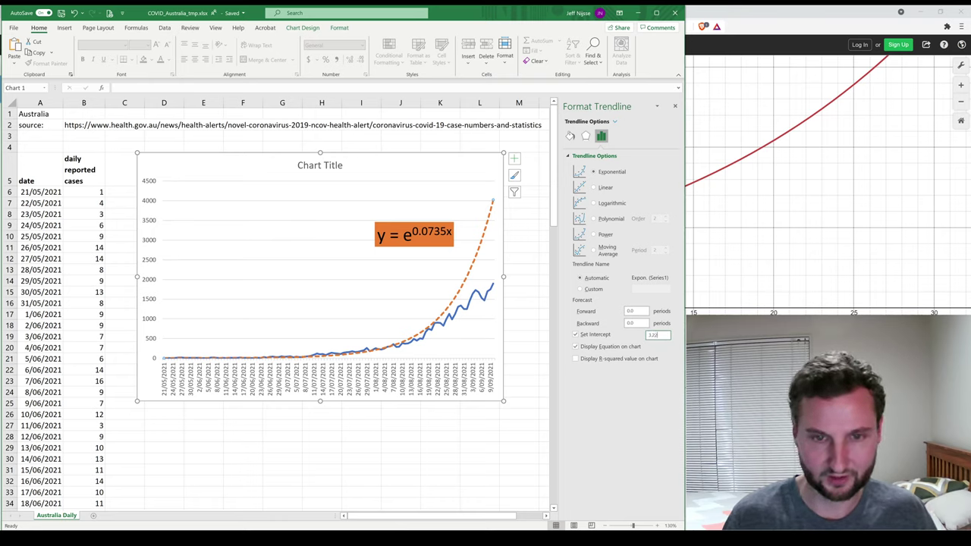
type(".22")
key("Return")
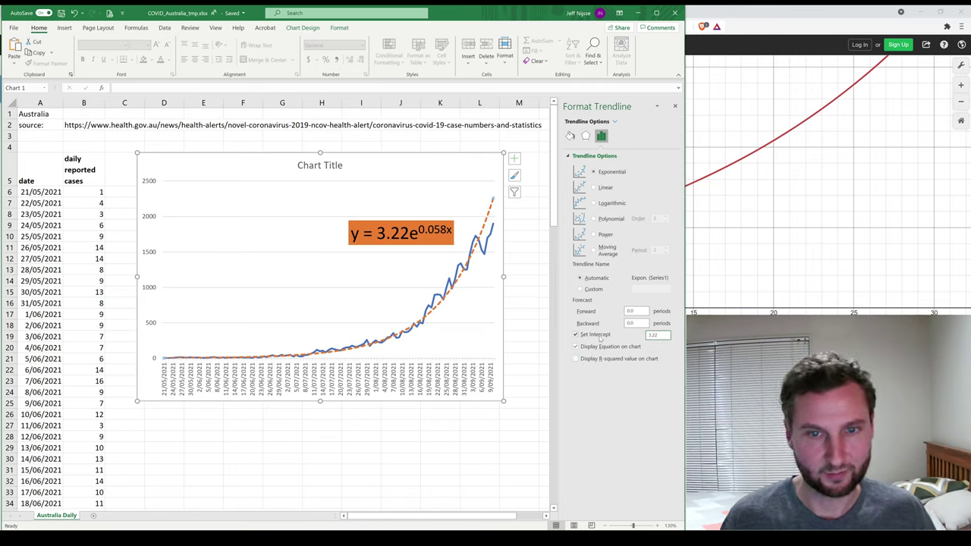
left_click_drag(660, 334, 642, 338)
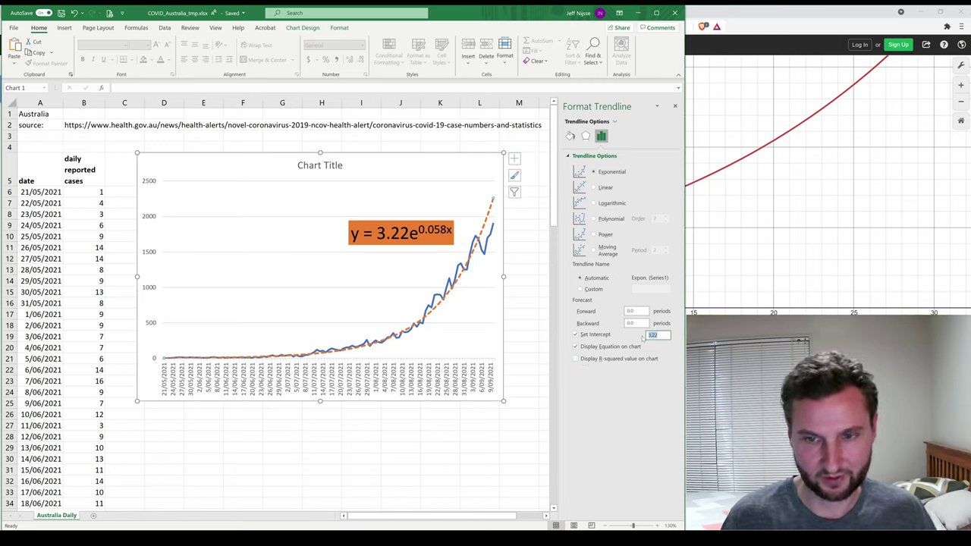
type("300")
key("Return")
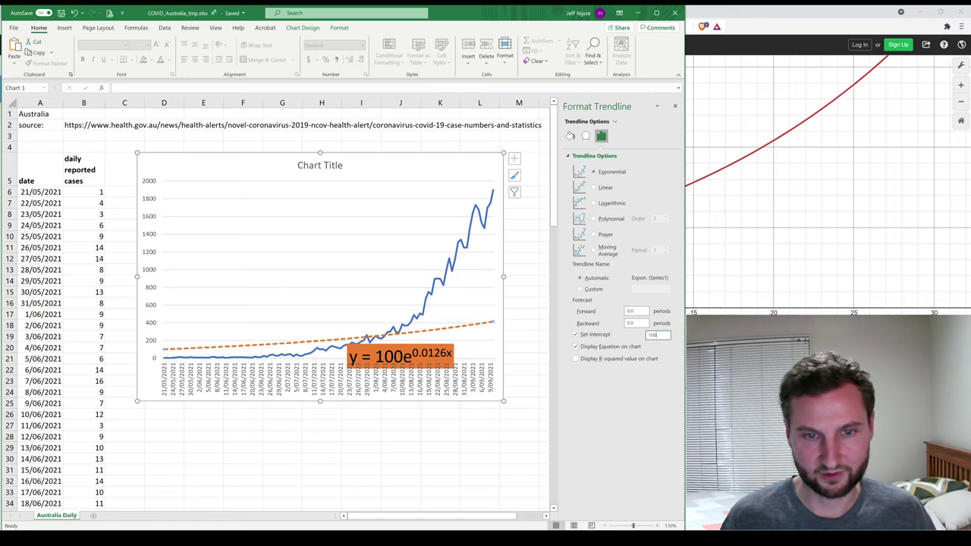
type("20")
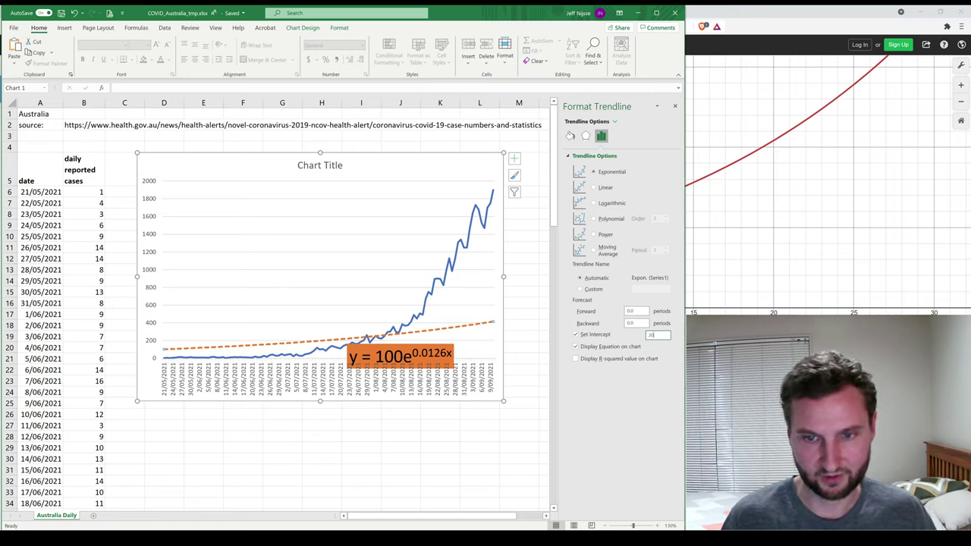
key("Return")
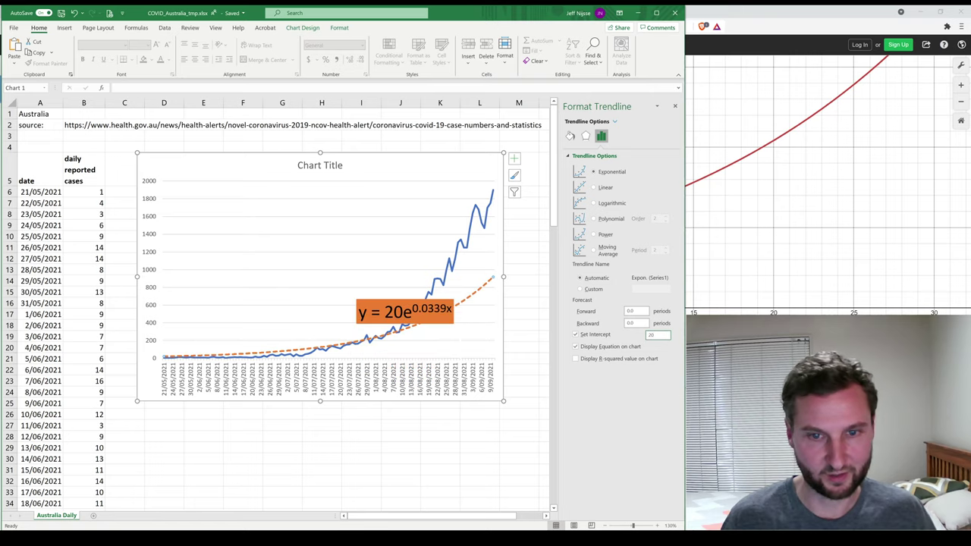
left_click(576, 335)
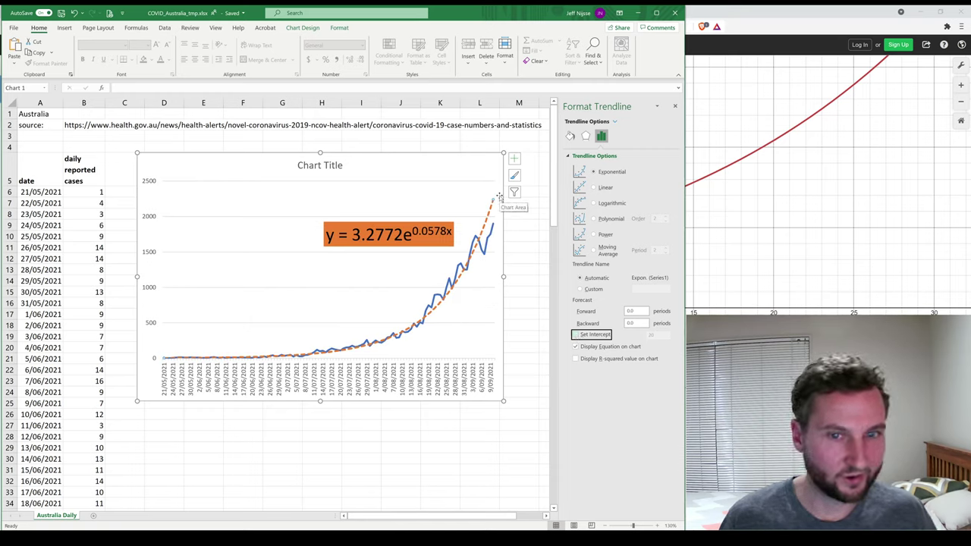
Switch to Desmos and zoom out on the y = 3.2772e^0.0578x graph
key("alt+Tab")
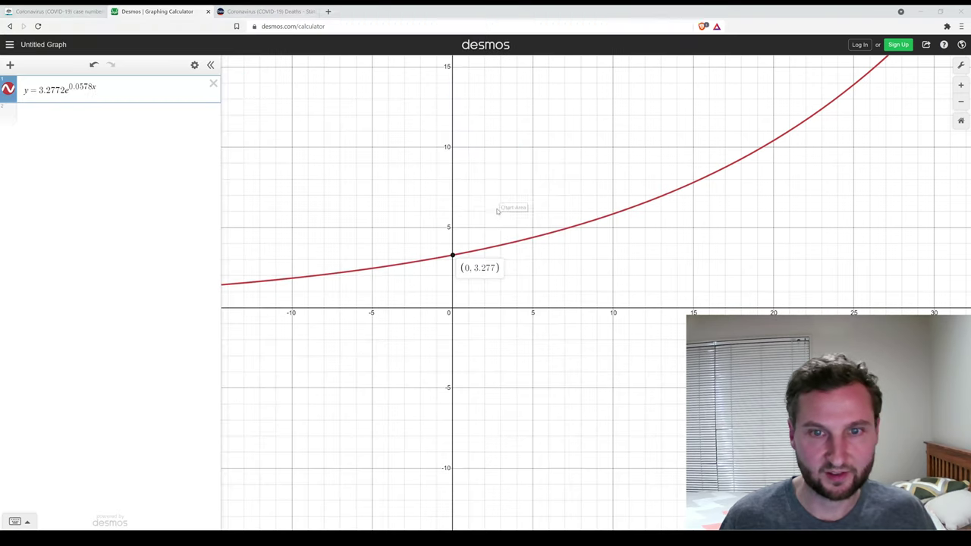
scroll(520, 302, "down", 5)
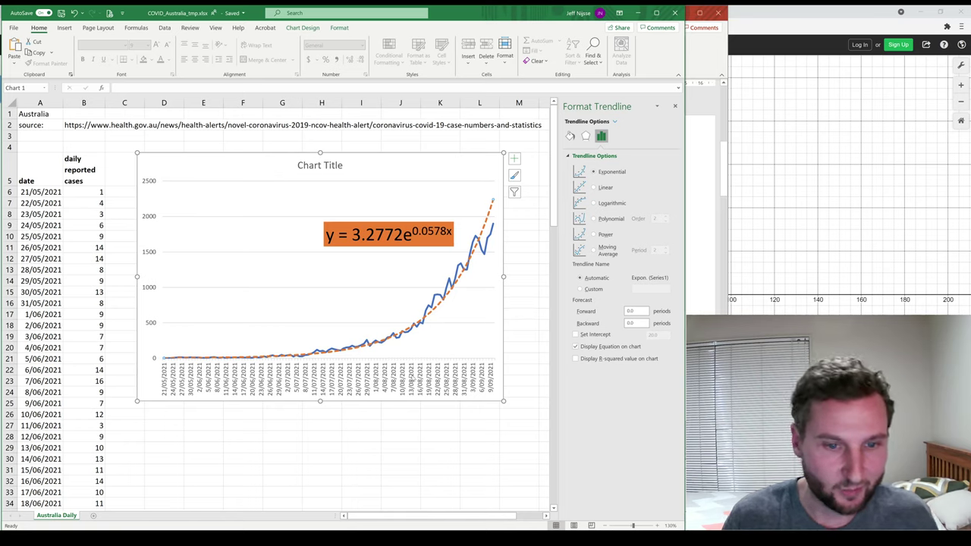
Change the horizontal axis type to Date axis, leaving the major unit unchanged
left_click(331, 376)
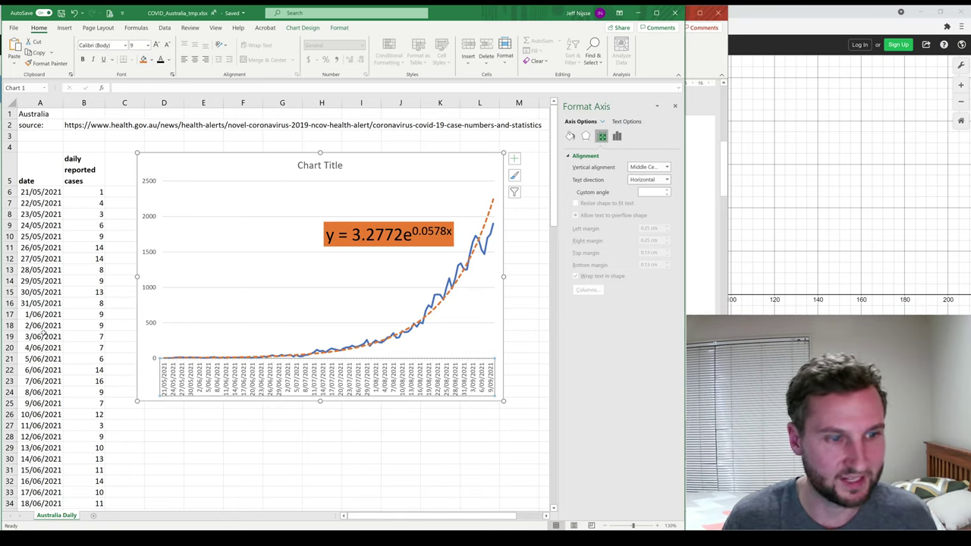
left_click(618, 137)
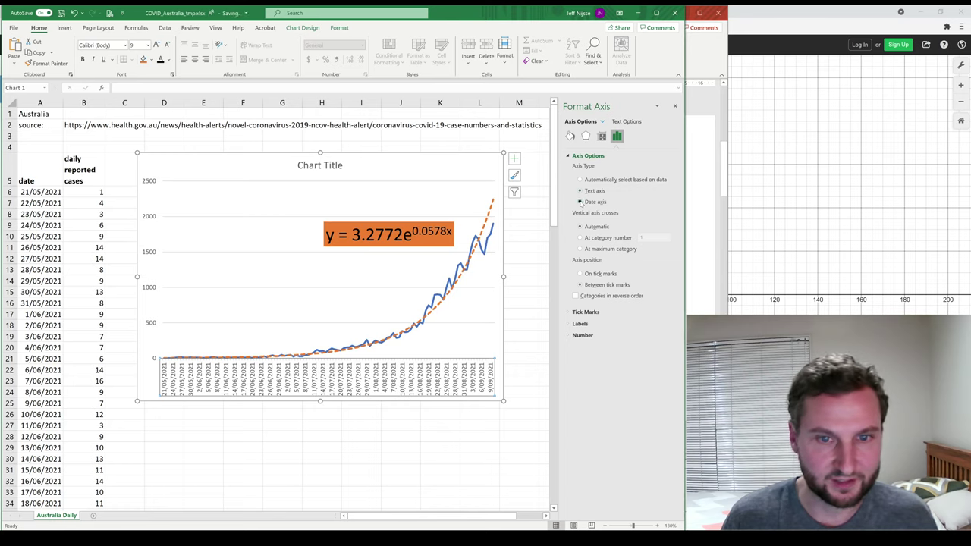
left_click(581, 201)
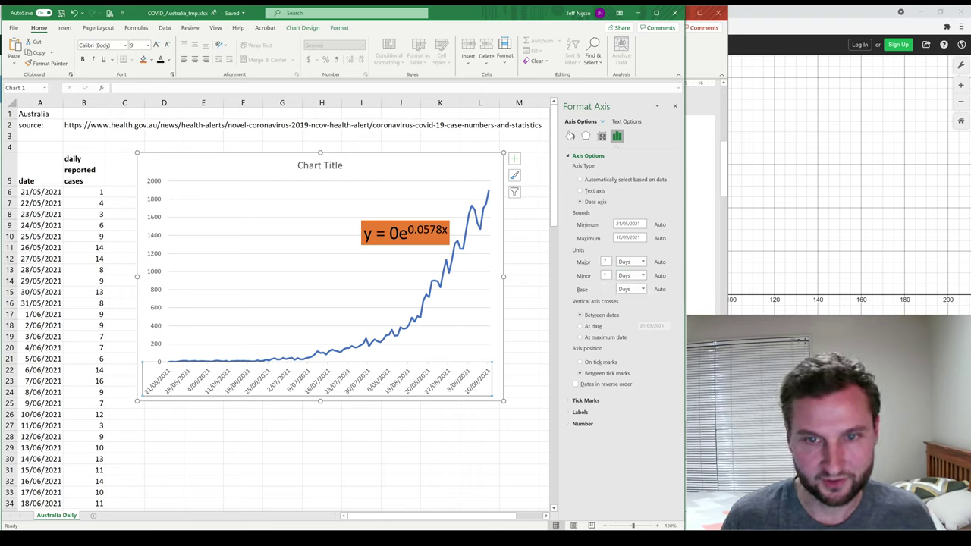
left_click(643, 261)
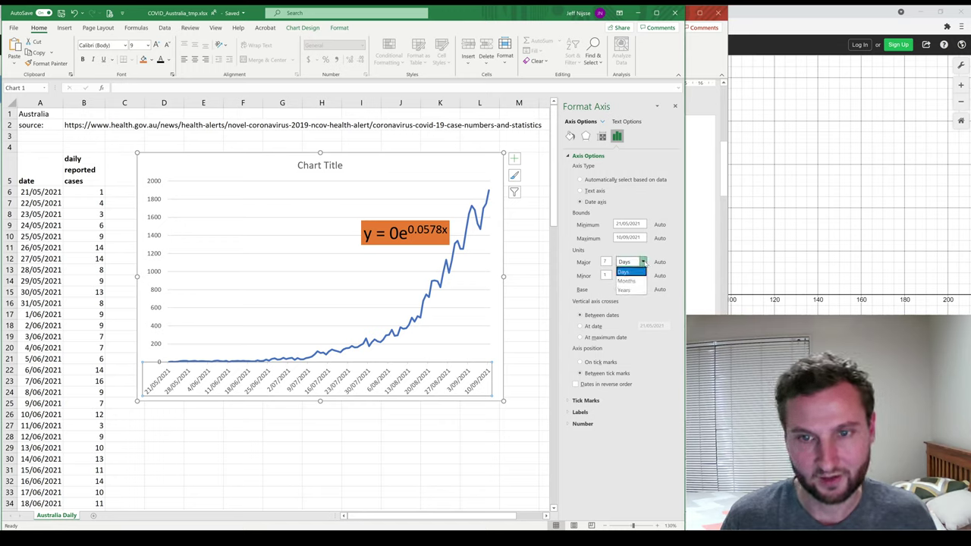
left_click(645, 261)
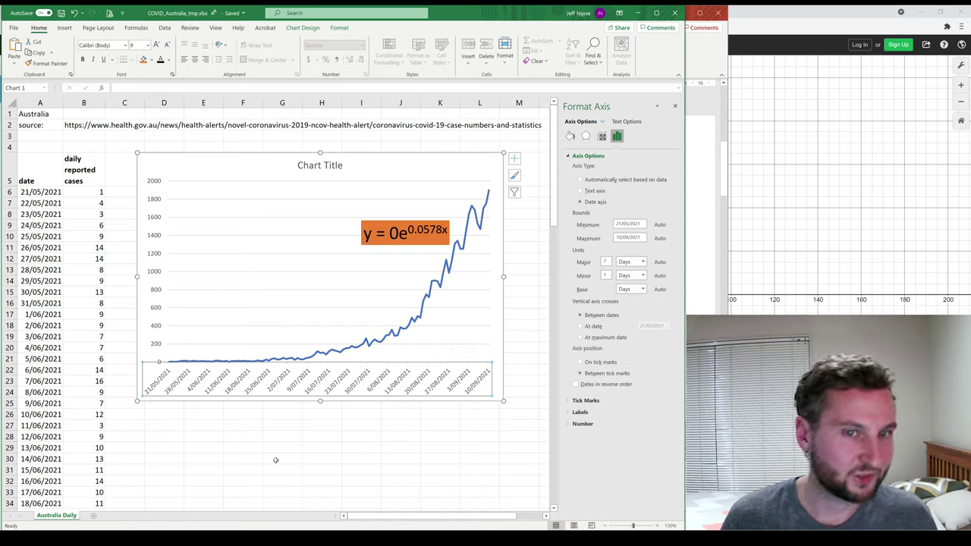
left_click(304, 246)
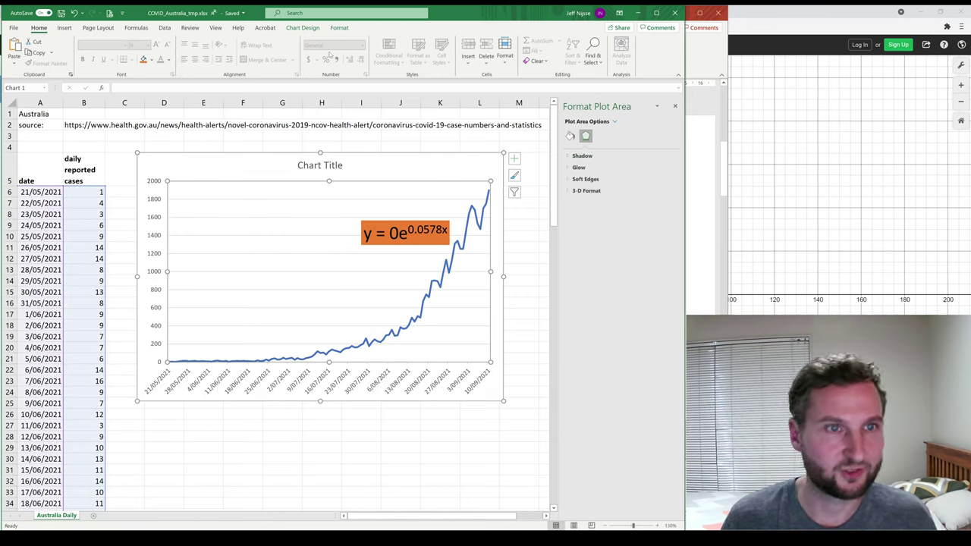
left_click(296, 28)
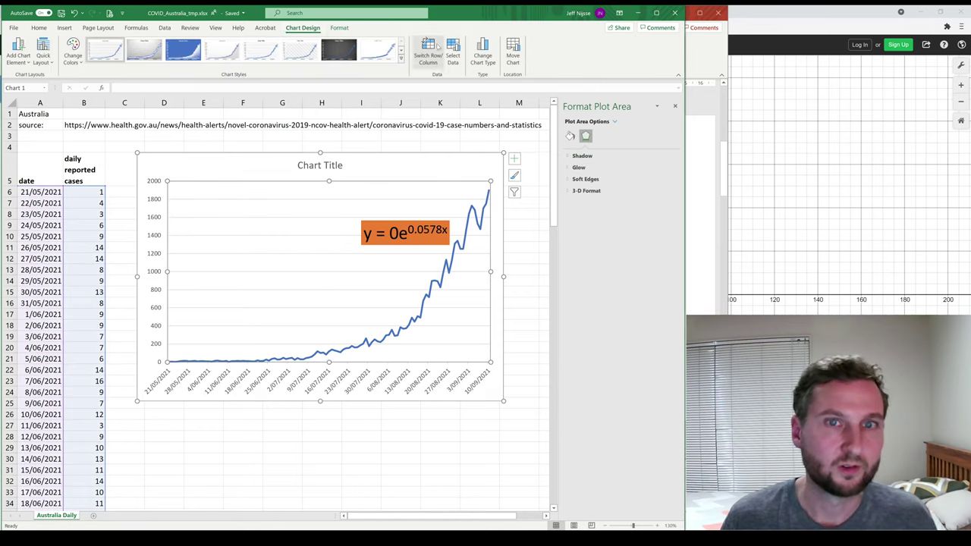
left_click(486, 55)
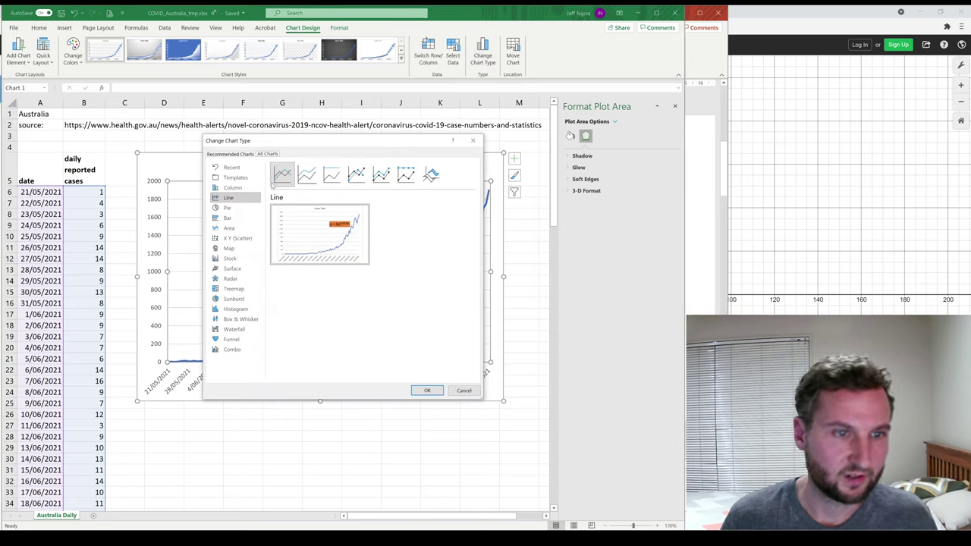
left_click(234, 238)
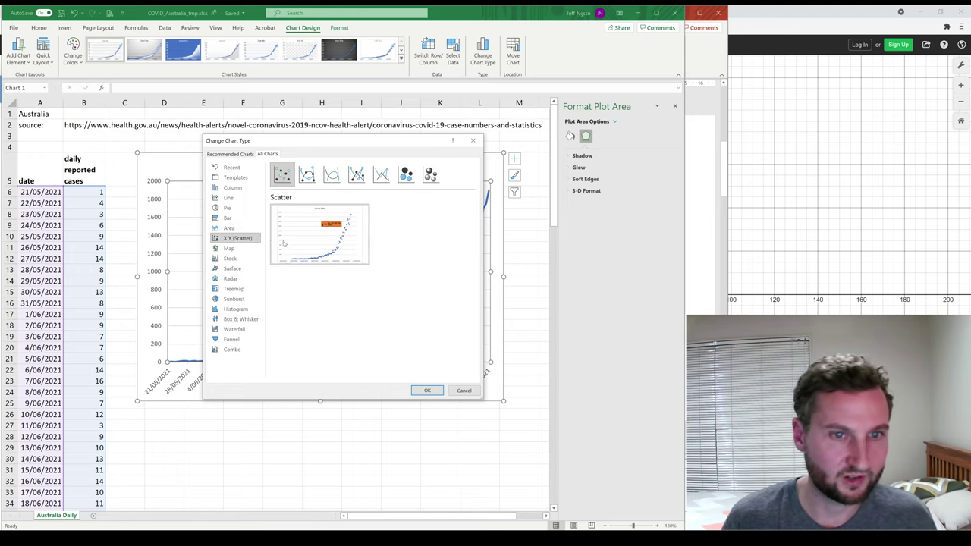
mouse_move(332, 249)
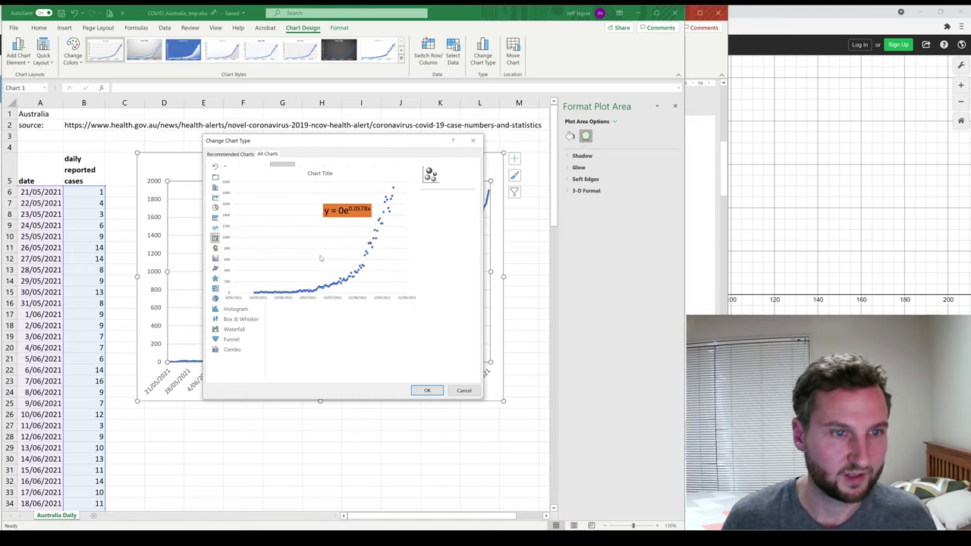
left_click(464, 391)
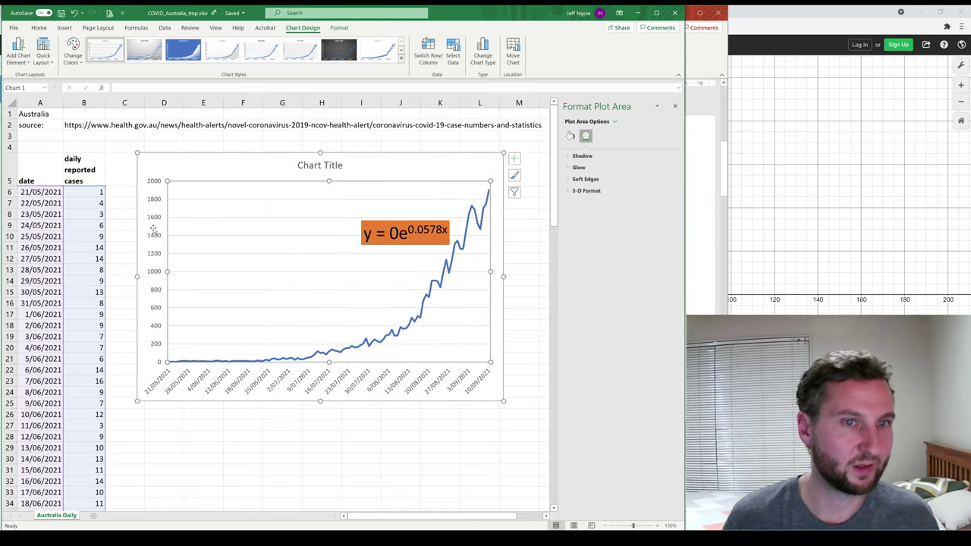
left_click(119, 258)
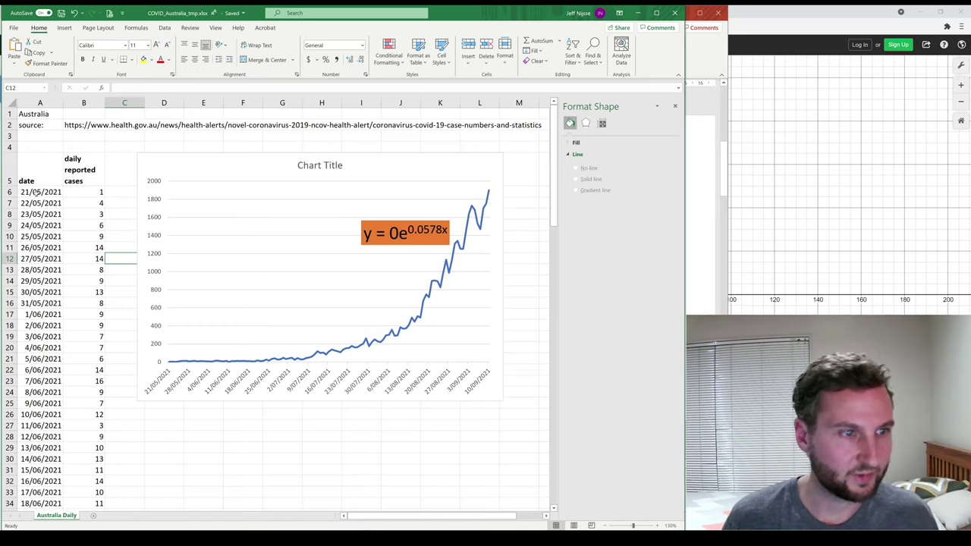
left_click(36, 193)
left_click(36, 102)
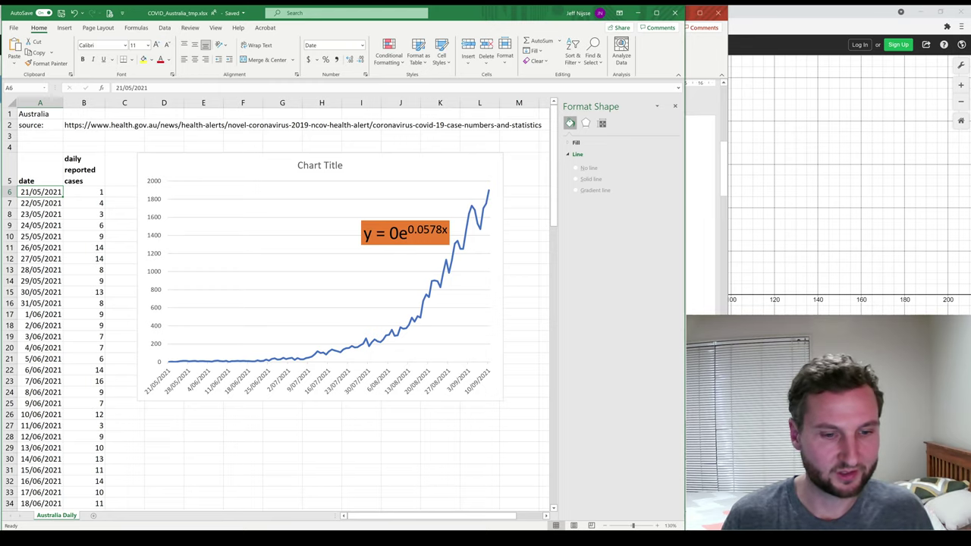
left_click(251, 501)
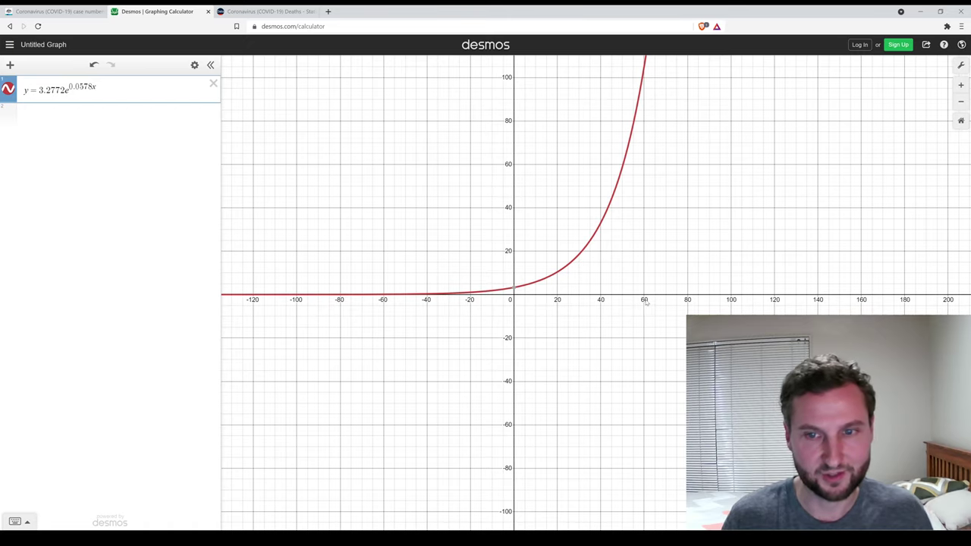
key("alt+Tab")
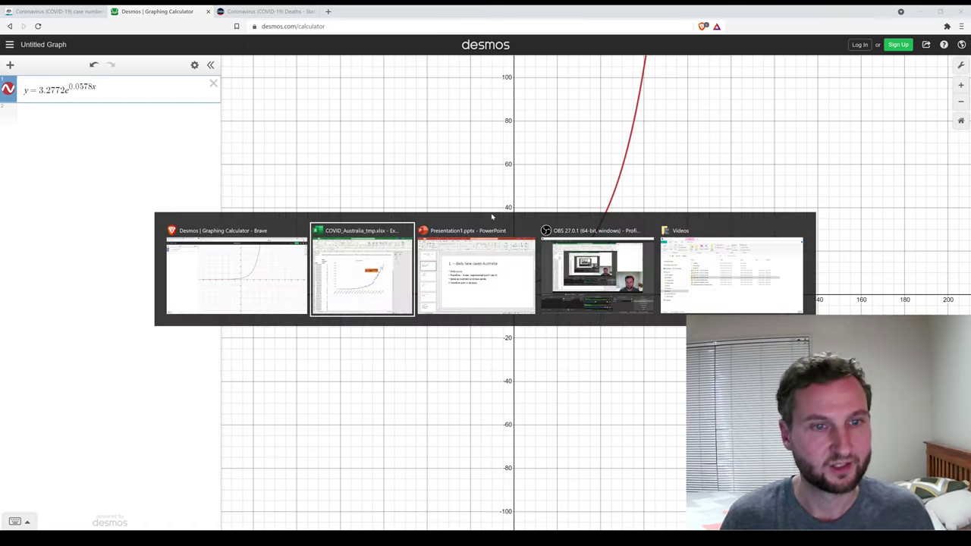
Insert a new column A and enter =B6 in A6 to reference the first date
left_click(29, 103)
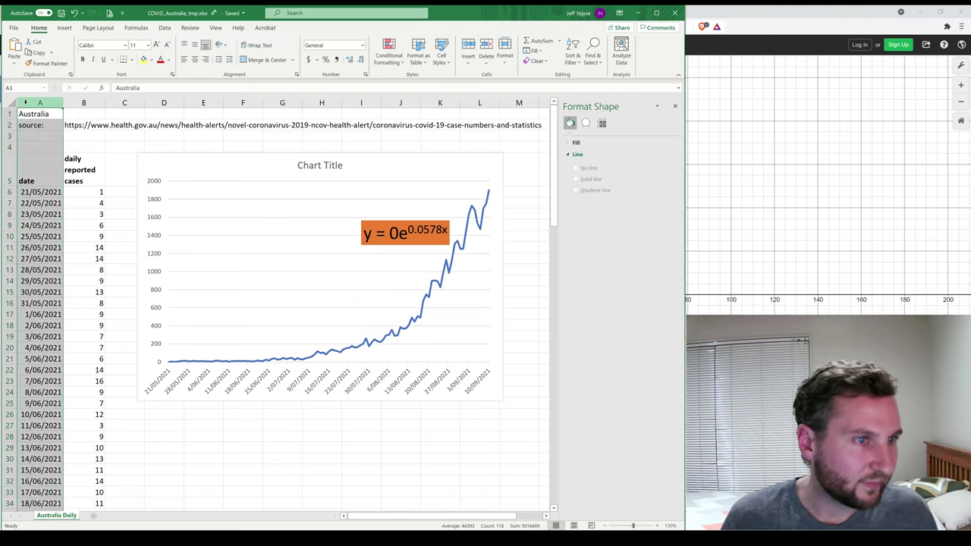
right_click(26, 105)
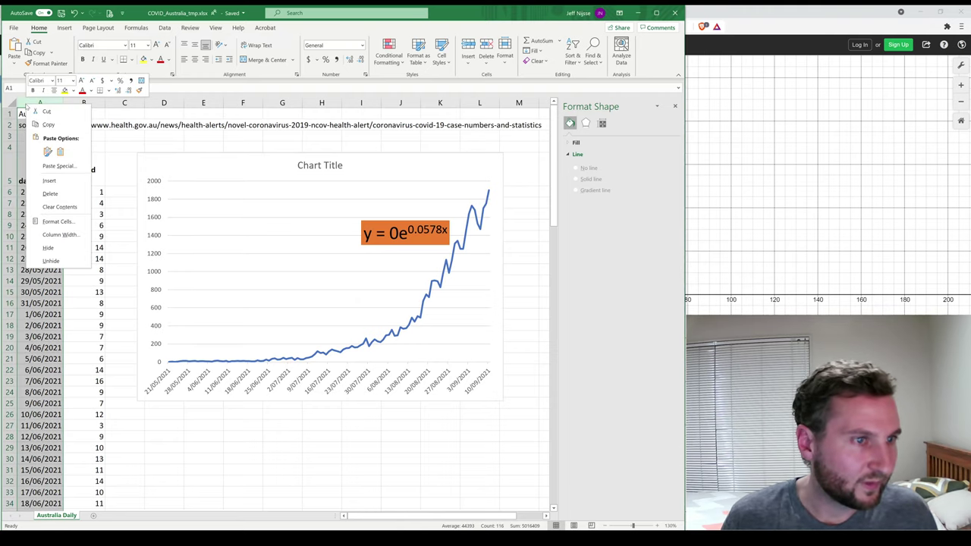
left_click(49, 180)
left_click(41, 192)
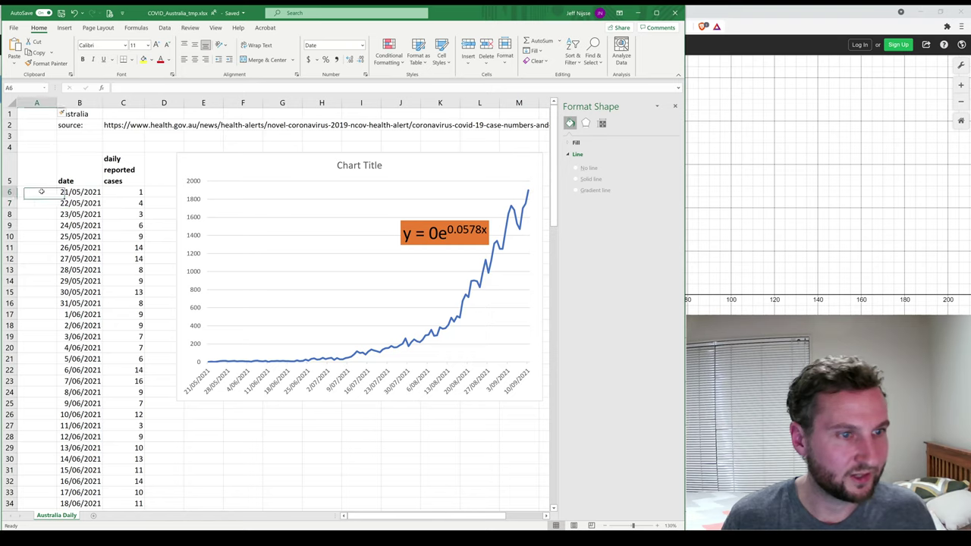
type("=")
left_click(65, 193)
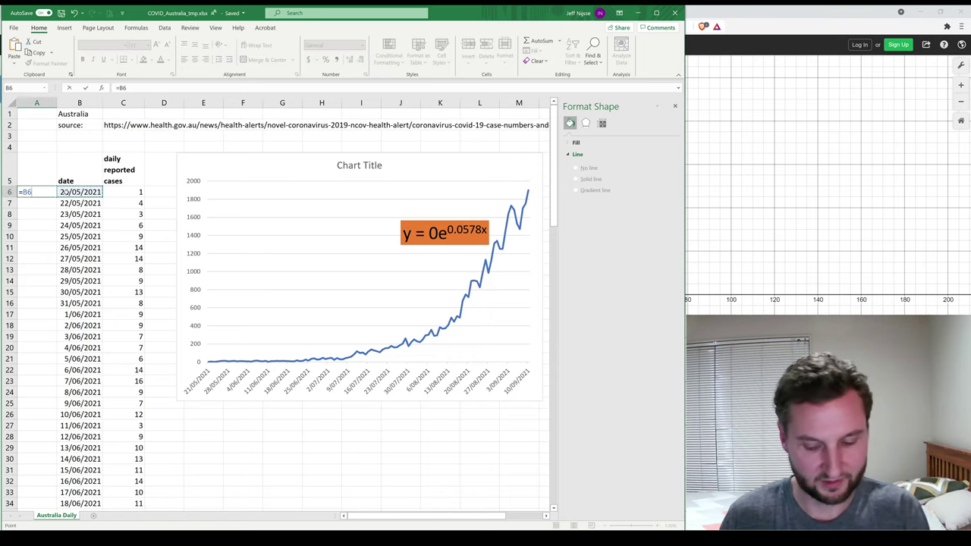
key("Return")
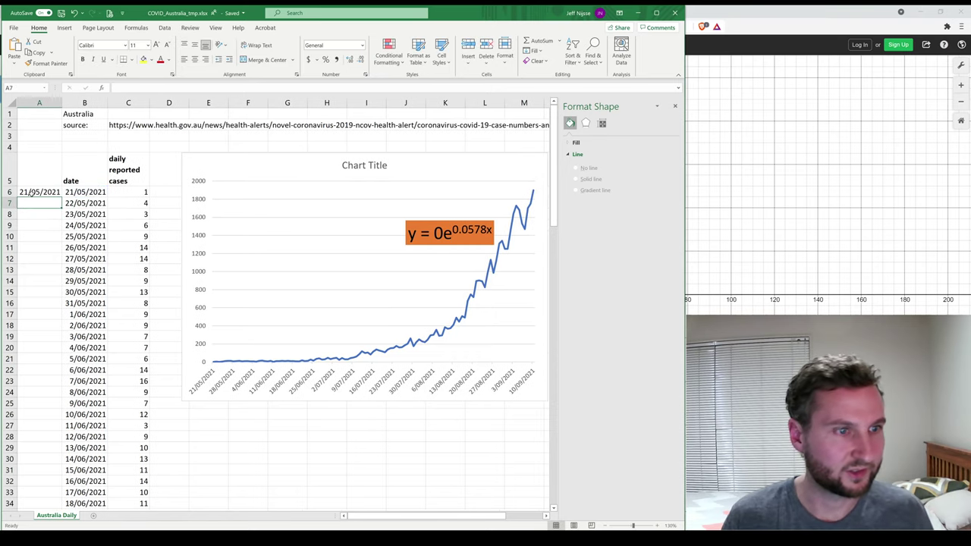
Format A6 as Number with 0 decimals so it shows 44337
left_click(31, 192)
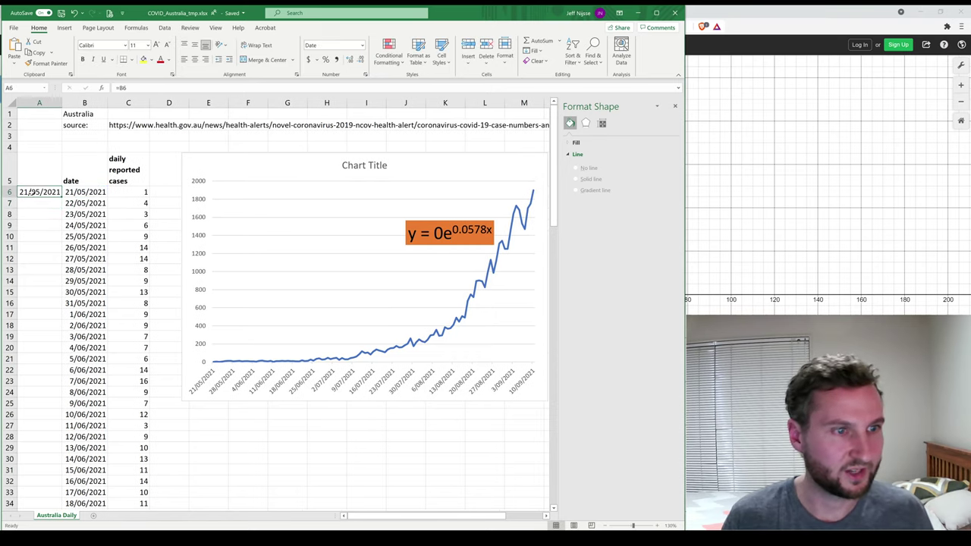
left_click(363, 45)
left_click(359, 86)
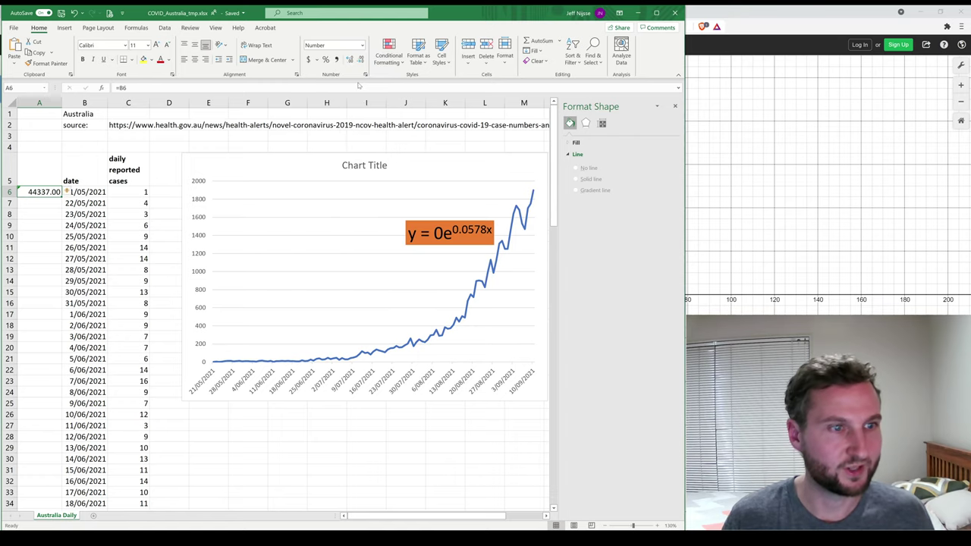
left_click(33, 203)
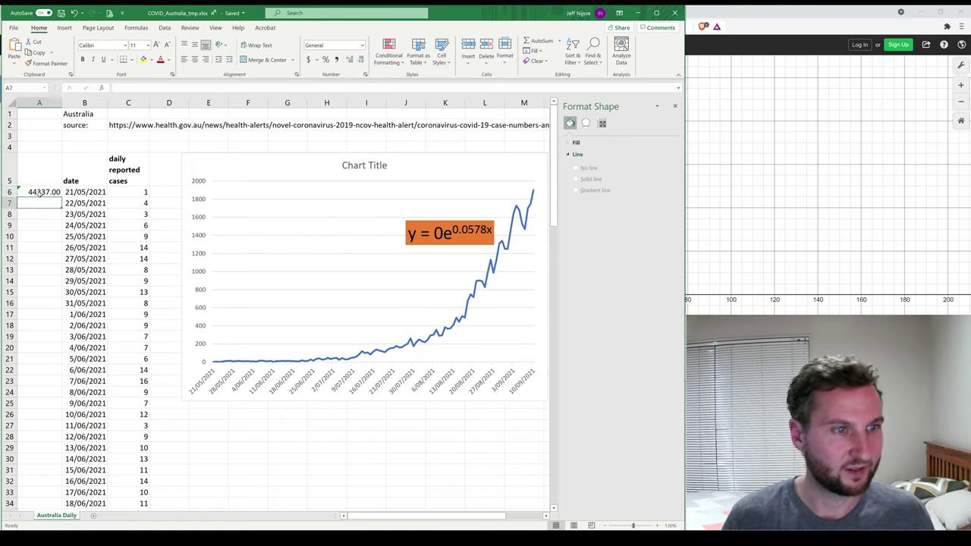
left_click(37, 194)
left_click(73, 192)
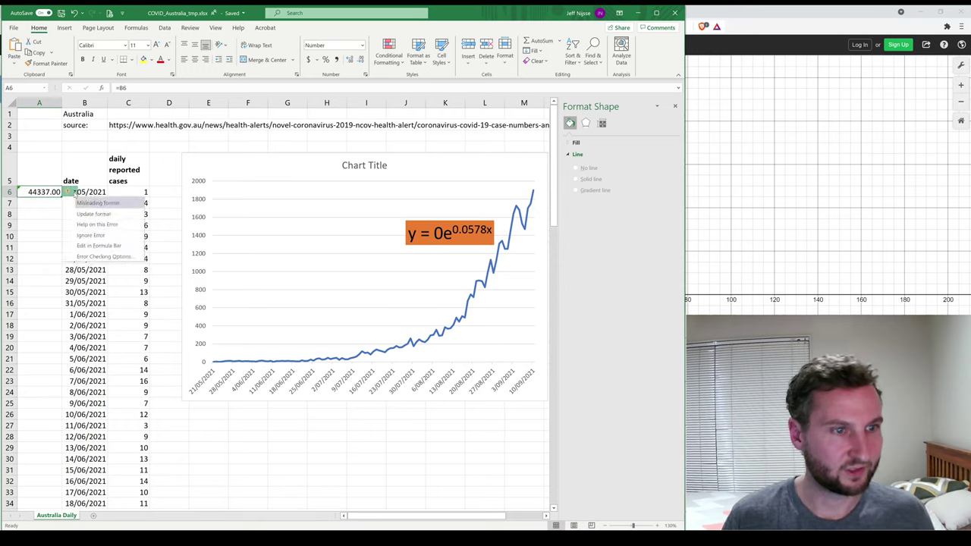
left_click(41, 203)
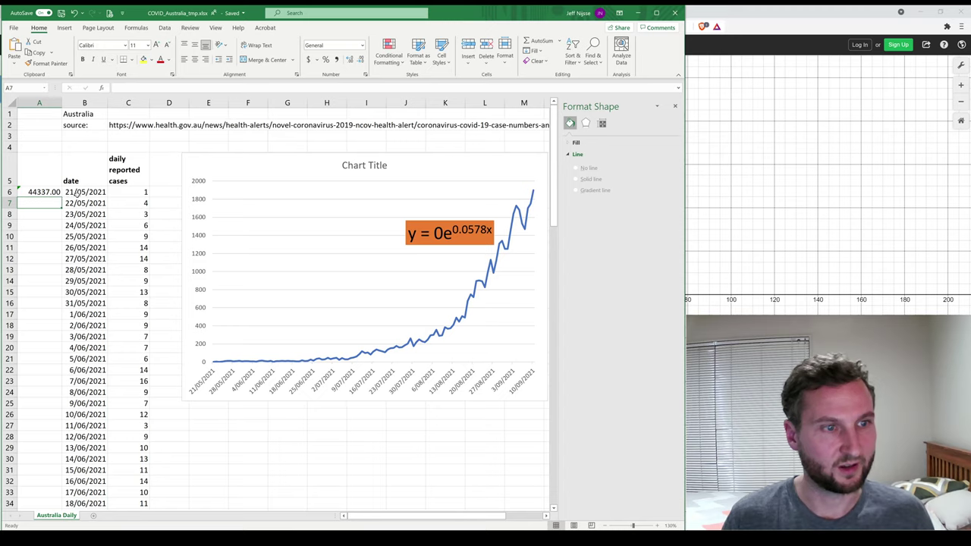
left_click(45, 193)
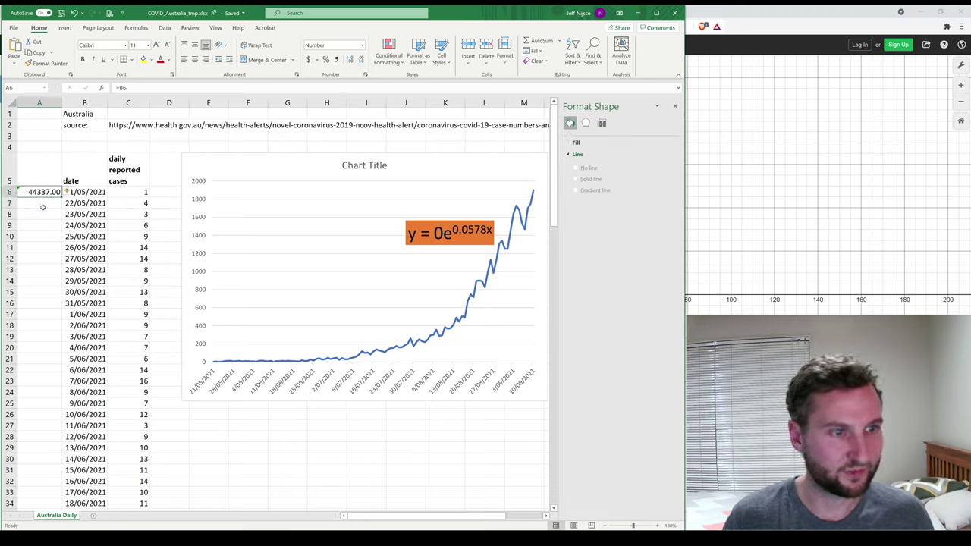
left_click(349, 59)
left_click(349, 59)
left_click(362, 60)
left_click(362, 59)
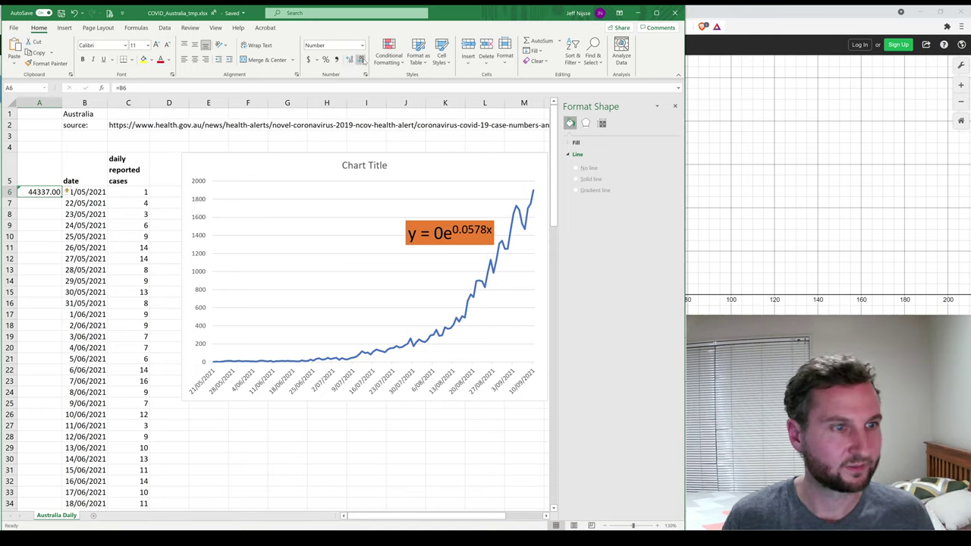
left_click(362, 60)
left_click(362, 60)
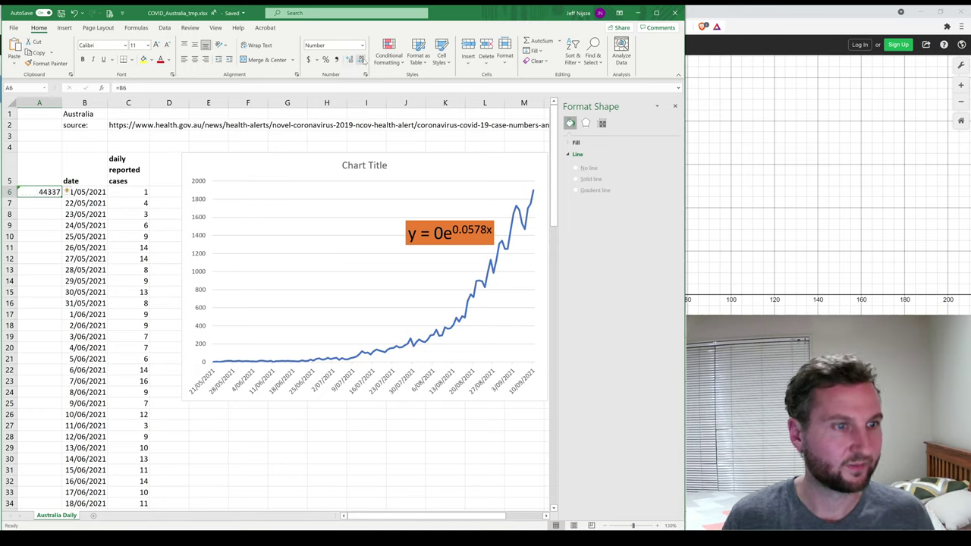
Fill the serial number formula down column A and check 44338, 44339 below
double_click(60, 195)
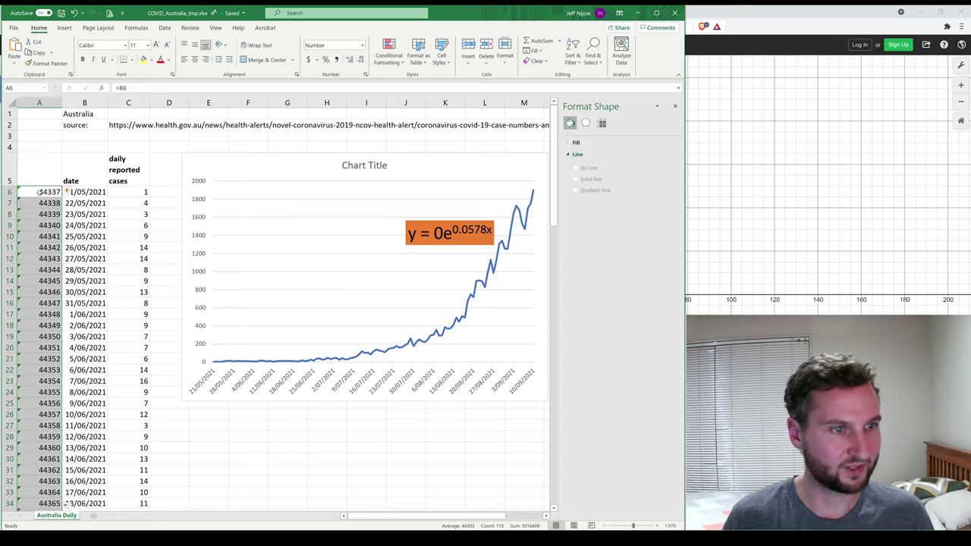
left_click(31, 195)
key("Down")
key("Down")
key("Down")
key("Down")
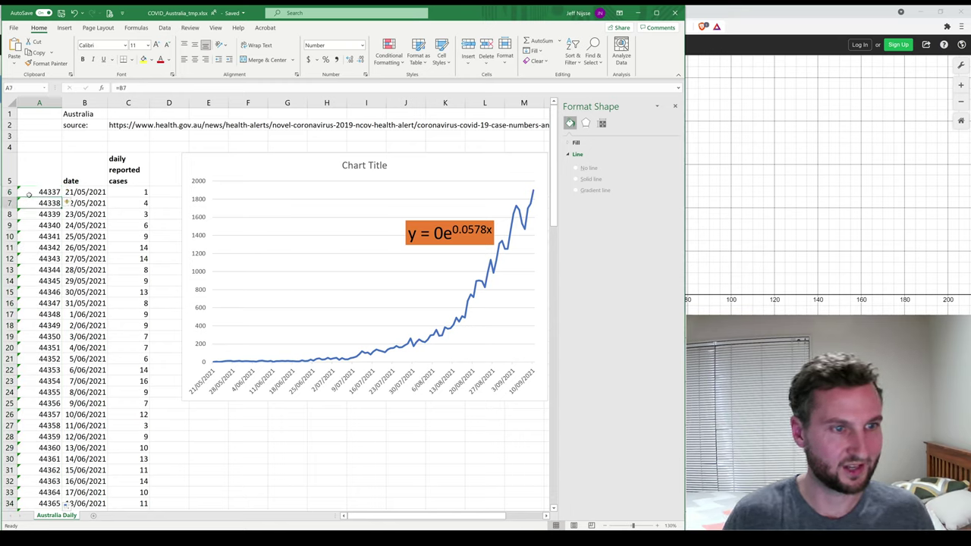
key("Down")
key("Down")
key("Down")
key("Down")
key("Down")
key("Down")
key("Down")
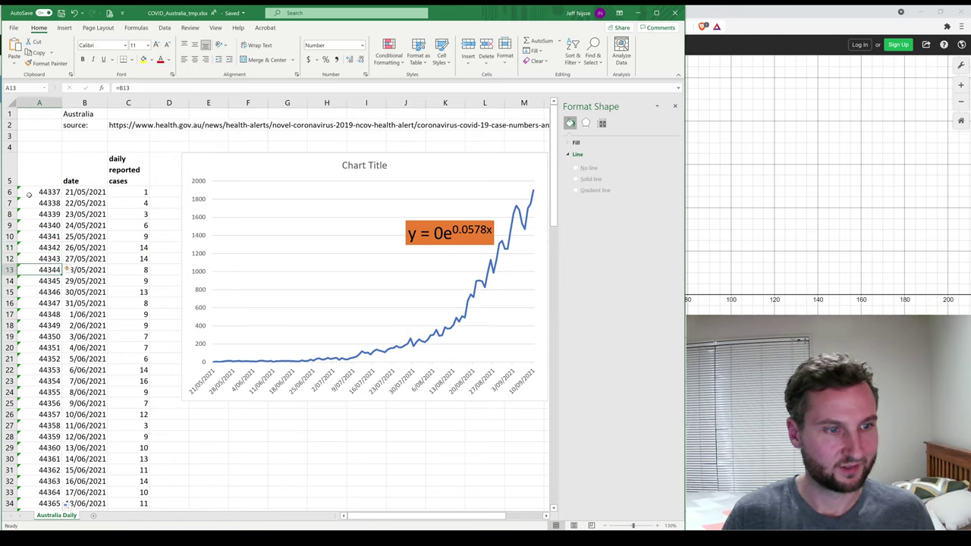
key("Down")
key("Down")
key("Down")
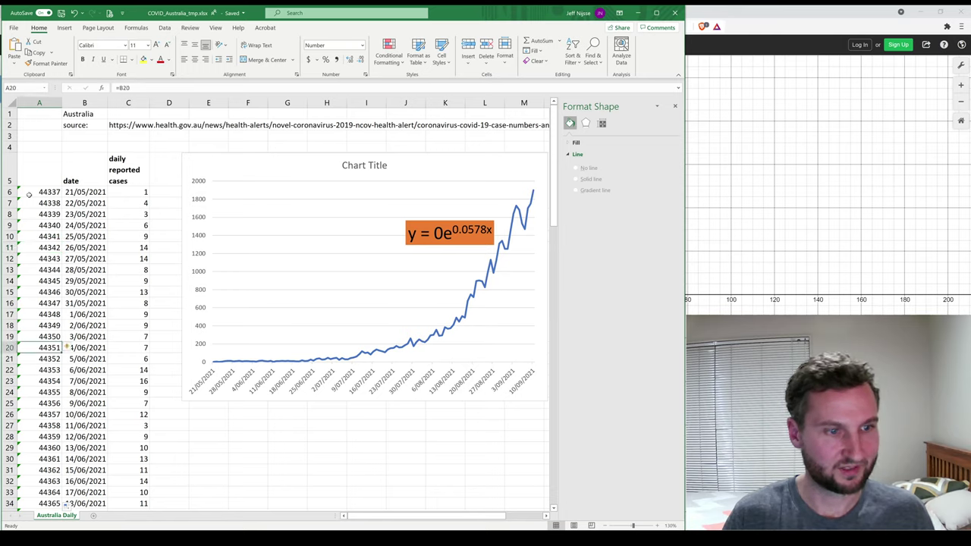
left_click(28, 195)
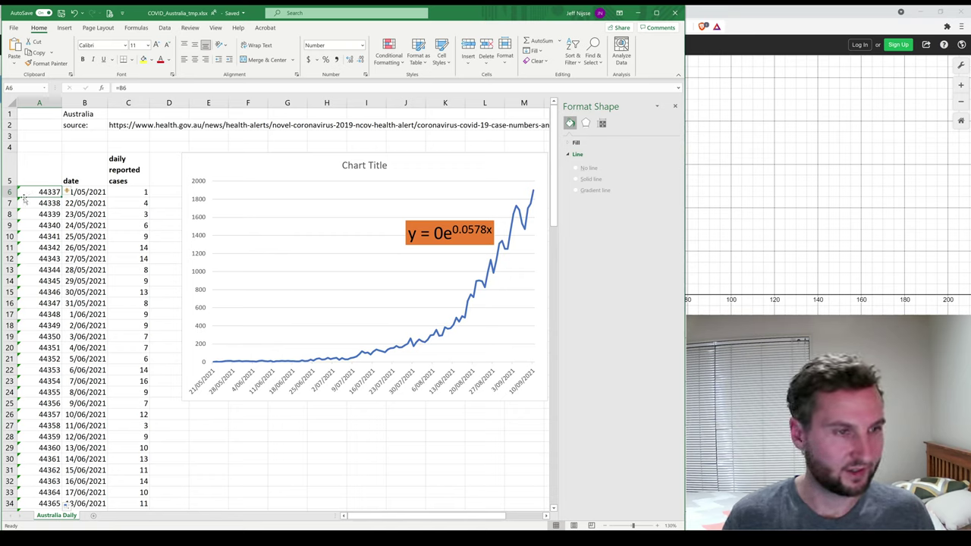
Insert a row above the data with date 1/1/1900 in B6 and serial 1 in A6
left_click(7, 193)
right_click(6, 194)
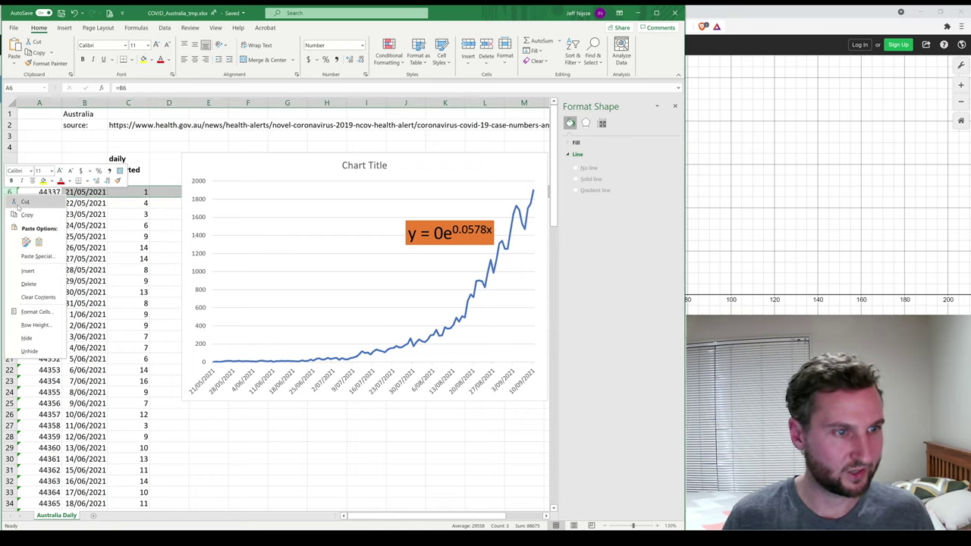
left_click(30, 271)
left_click(80, 225)
left_click(82, 192)
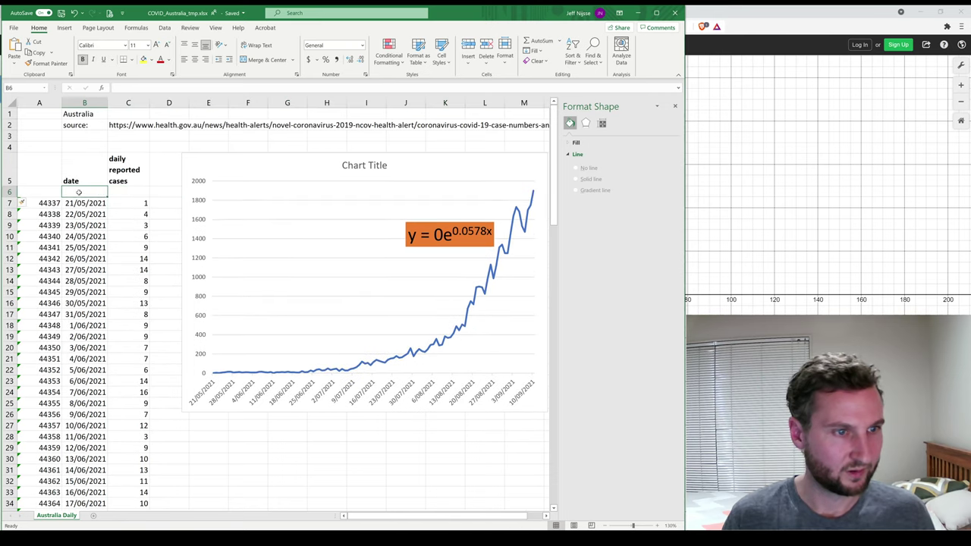
type("1/1/")
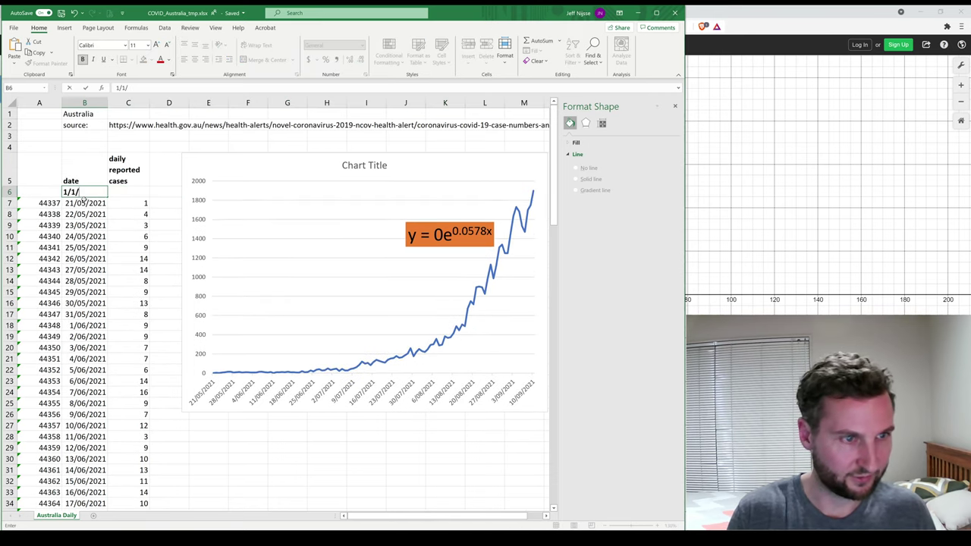
type("20")
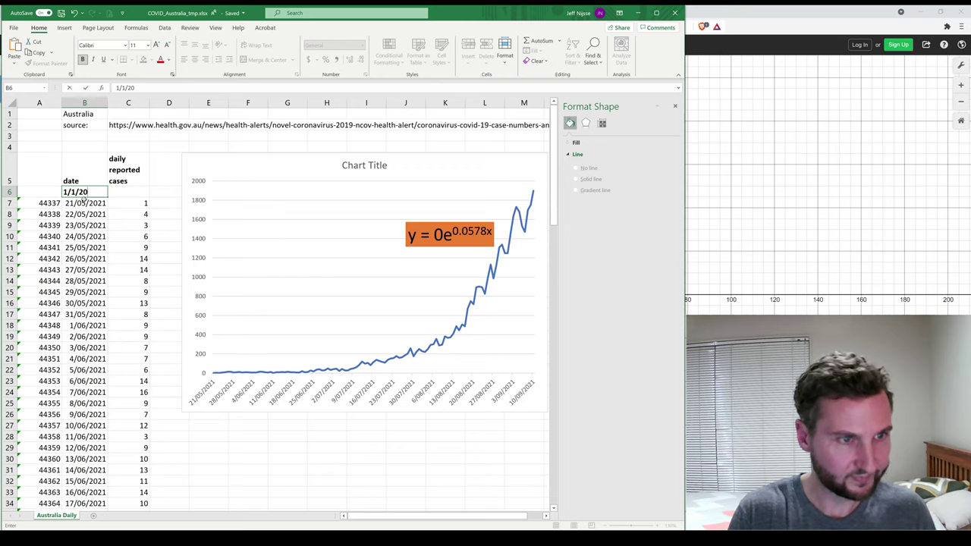
key("BackSpace")
key("BackSpace")
type("1900")
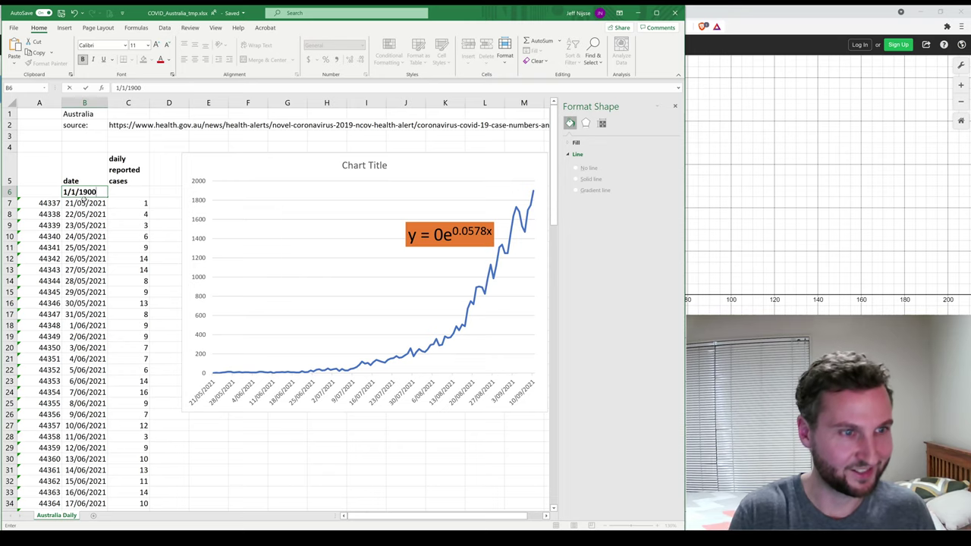
key("Return")
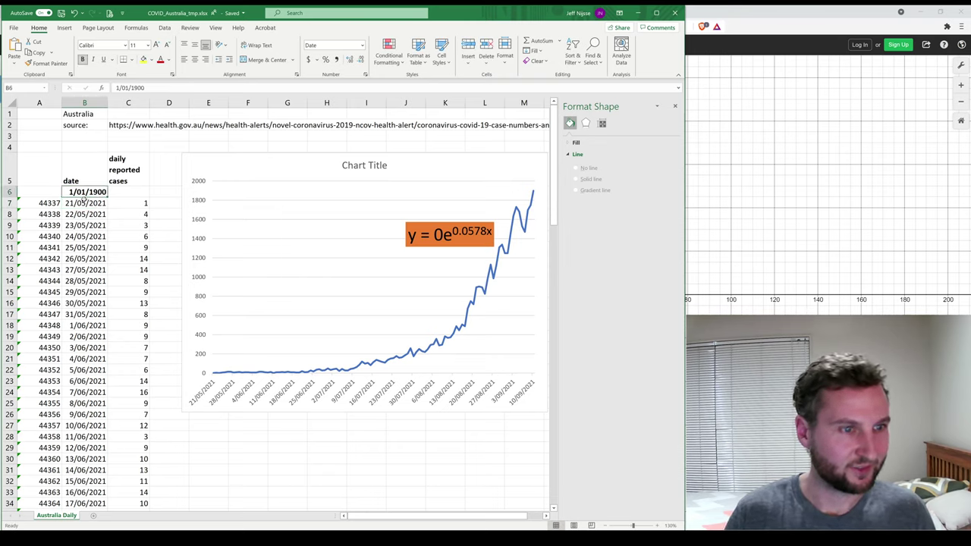
left_click(57, 203)
left_click_drag(61, 209, 52, 193)
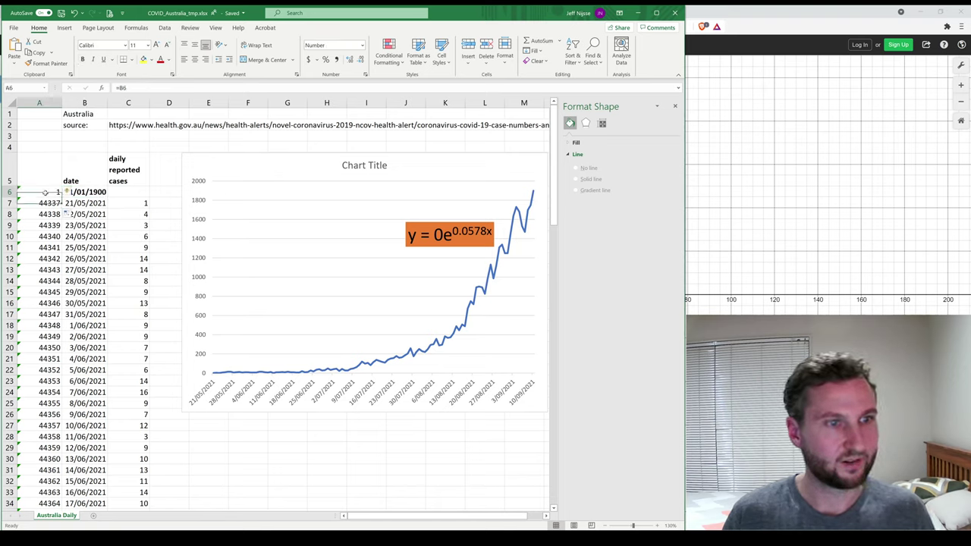
left_click(45, 180)
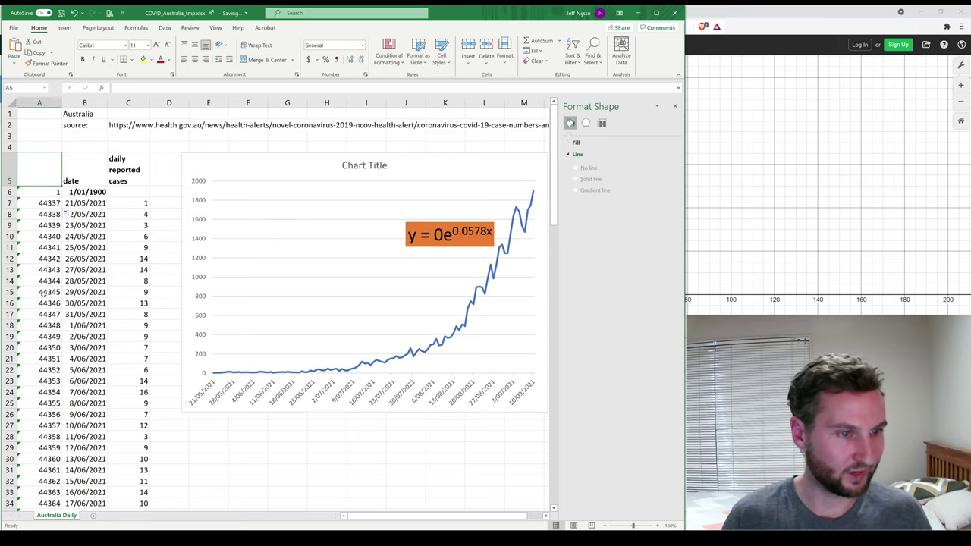
Confirm the last serial number is 44449, then select serial numbers alongside case counts
left_click(50, 336)
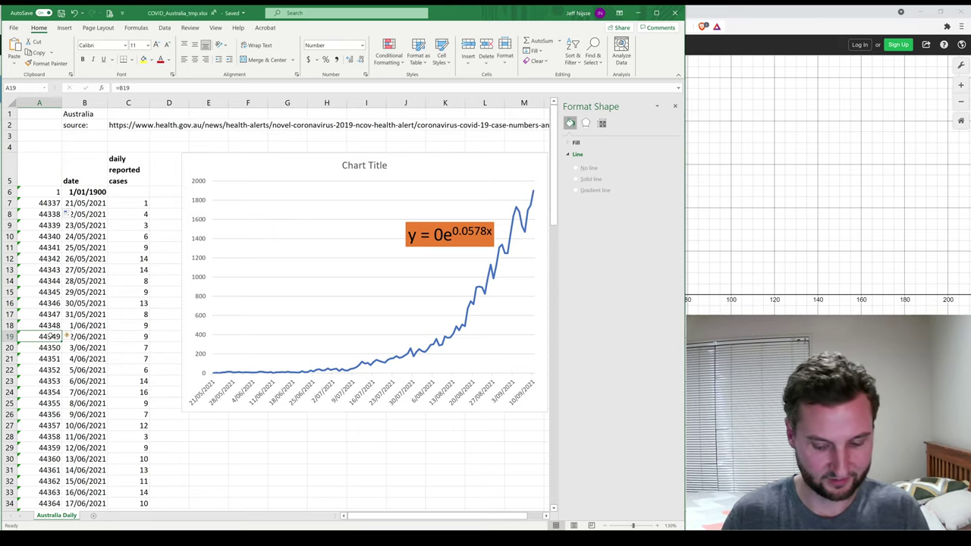
key("ctrl+Down")
key("Down")
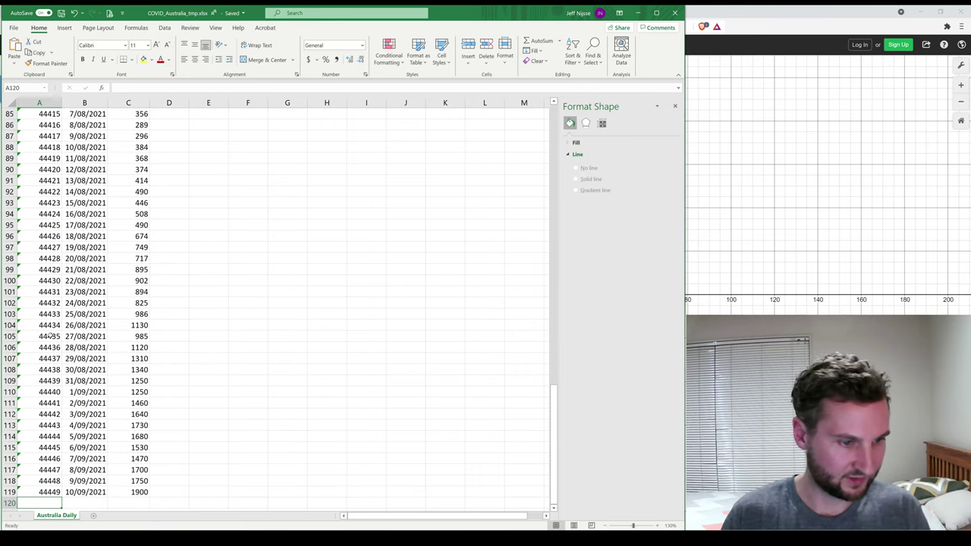
key("Up")
key("ctrl+v")
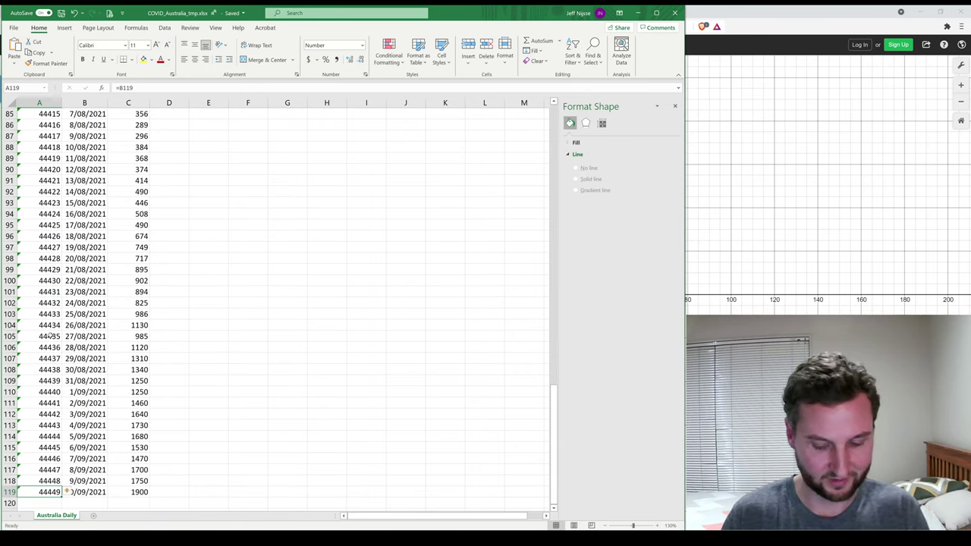
key("ctrl+Up")
scroll(79, 248, "up", 2)
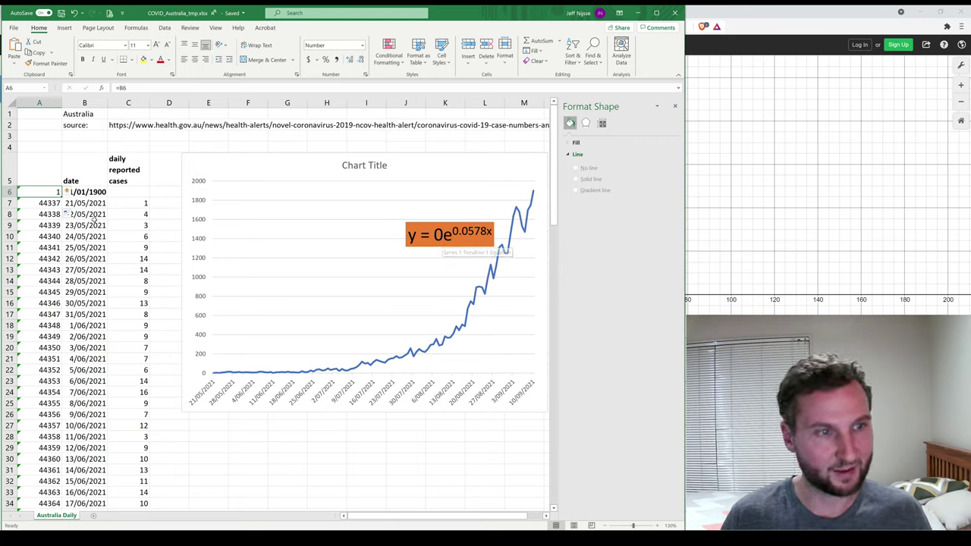
left_click_drag(50, 203, 45, 472)
left_click_drag(131, 203, 137, 471)
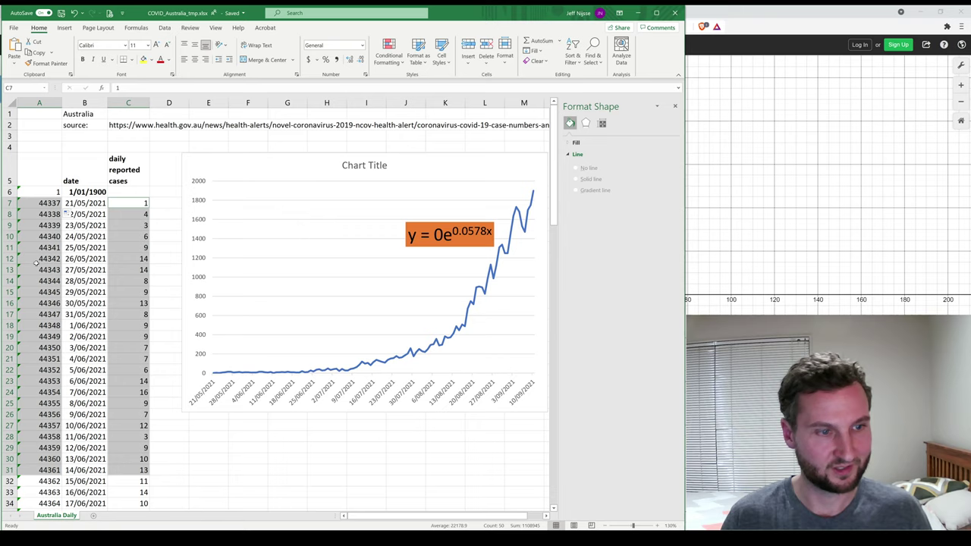
left_click(36, 203)
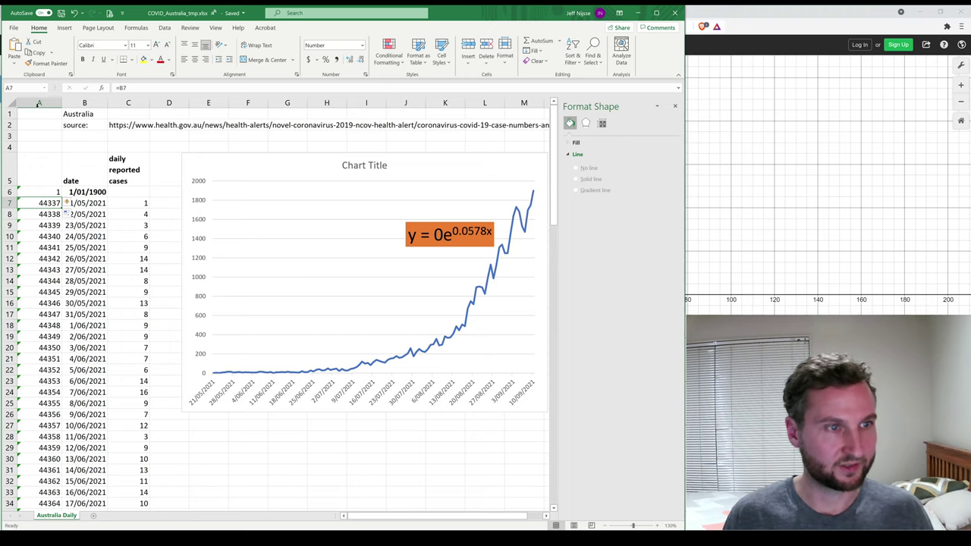
left_click(39, 103)
Insert an empty column A and enter day numbers 1 and 2 in A6:A7
right_click(39, 103)
key("Escape")
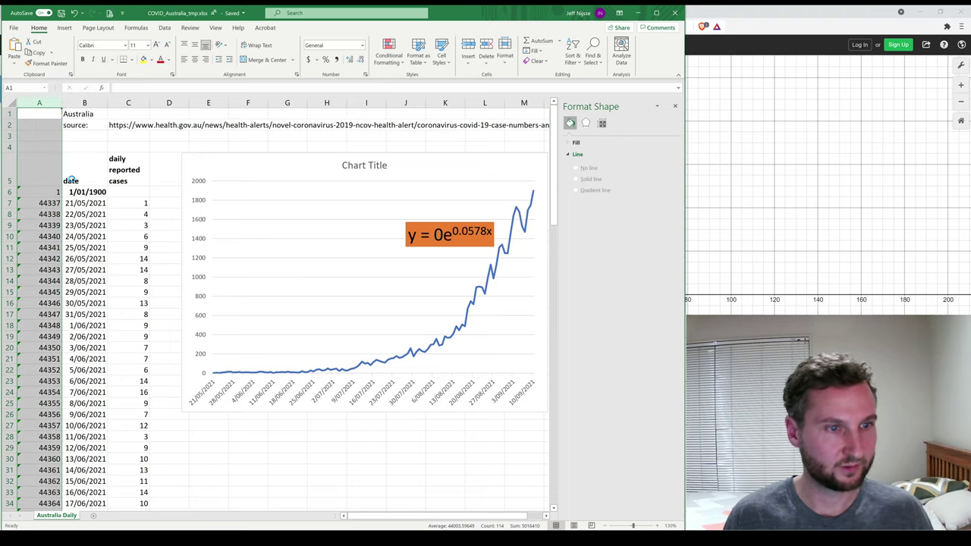
key("ctrl+shift+plus")
left_click(82, 214)
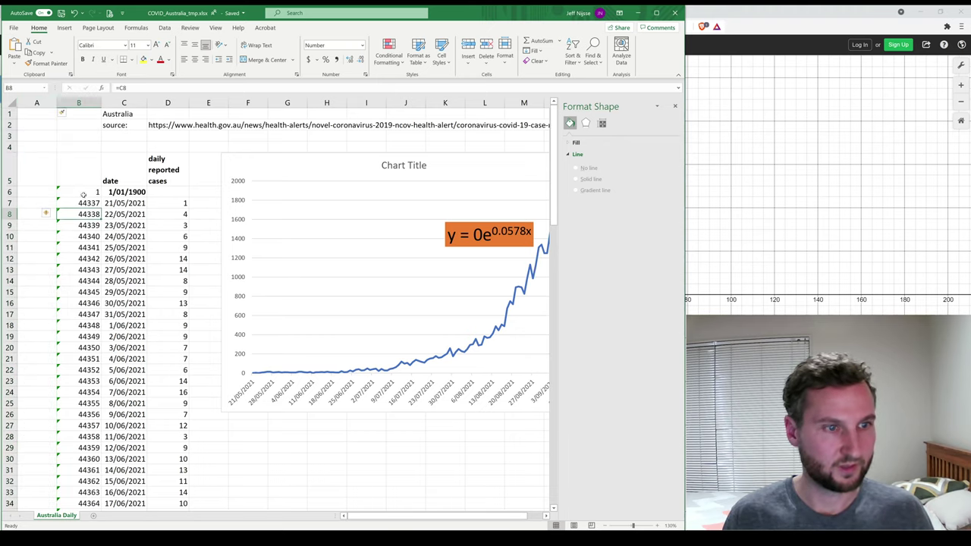
left_click(30, 192)
type("1")
key("Return")
type("2")
key("Return")
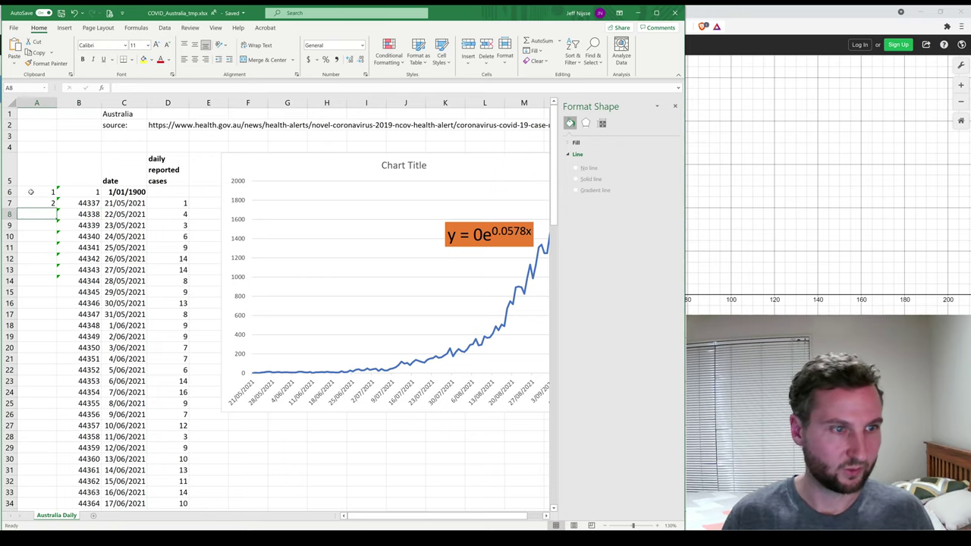
left_click_drag(30, 192, 30, 203)
Clear A6, enter 1 and 2 in A7:A8, and fill the day series down
left_click(80, 203)
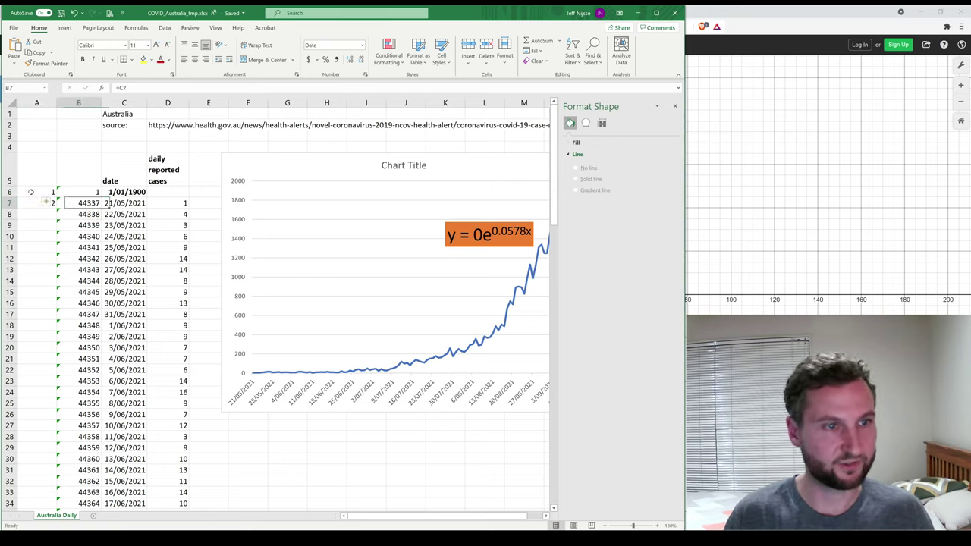
left_click(31, 192)
key("shift+Right")
key("shift+Right")
key("shift+Left")
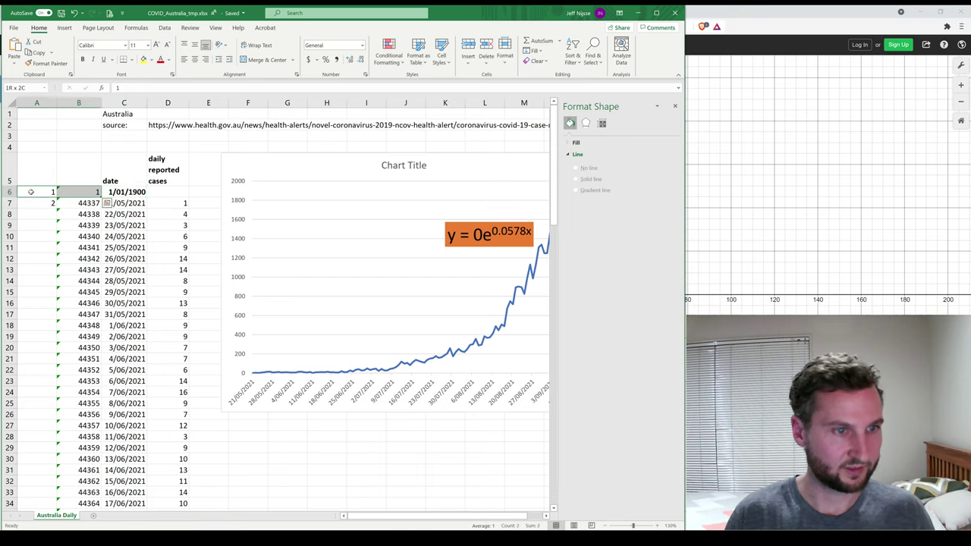
left_click(30, 192)
key("Delete")
key("Return")
type("1")
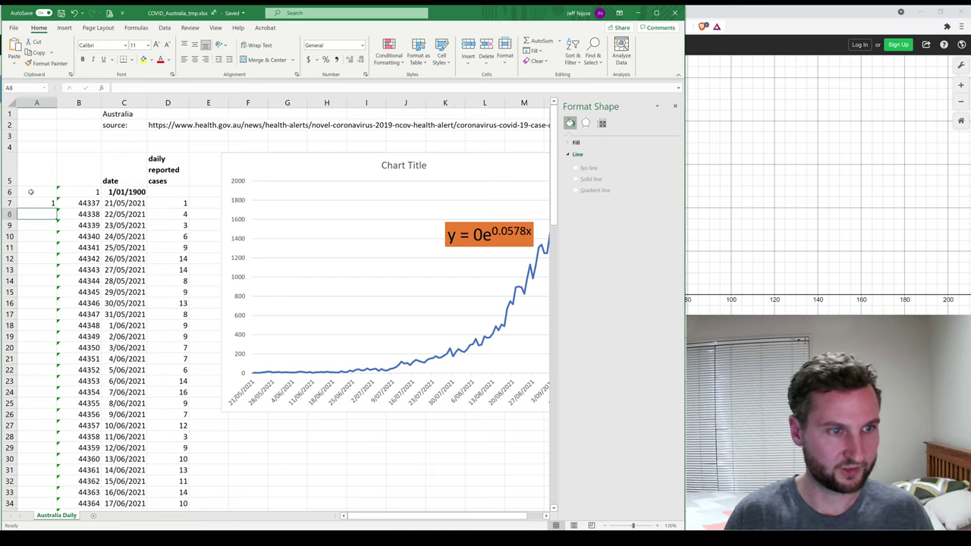
key("ctrl+Return")
left_click(174, 206)
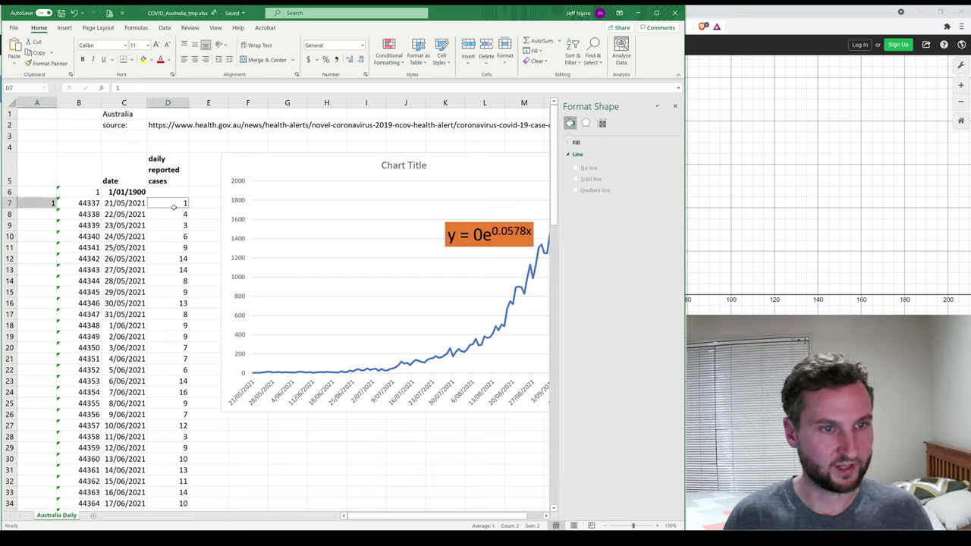
left_click(39, 205)
key("Return")
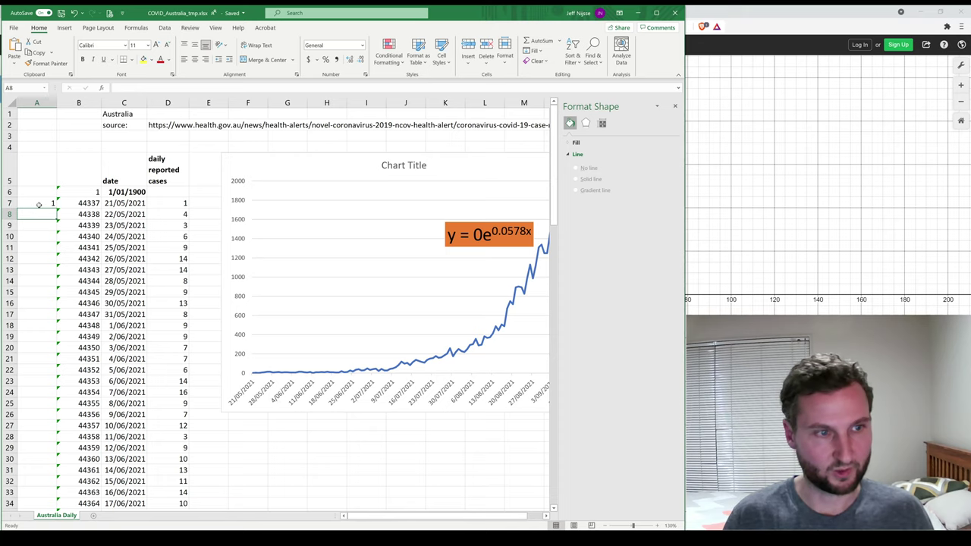
type("2")
key("Return")
left_click_drag(39, 205, 39, 216)
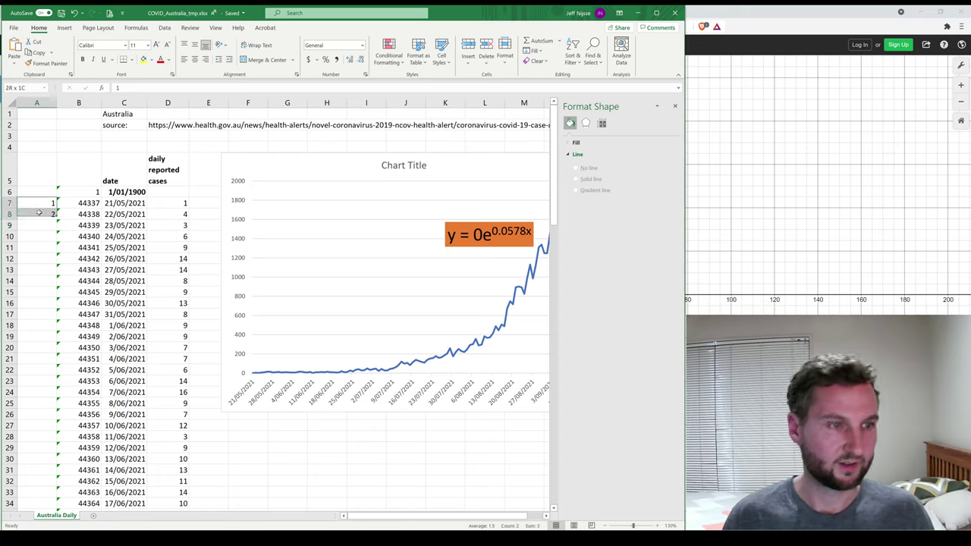
double_click(58, 219)
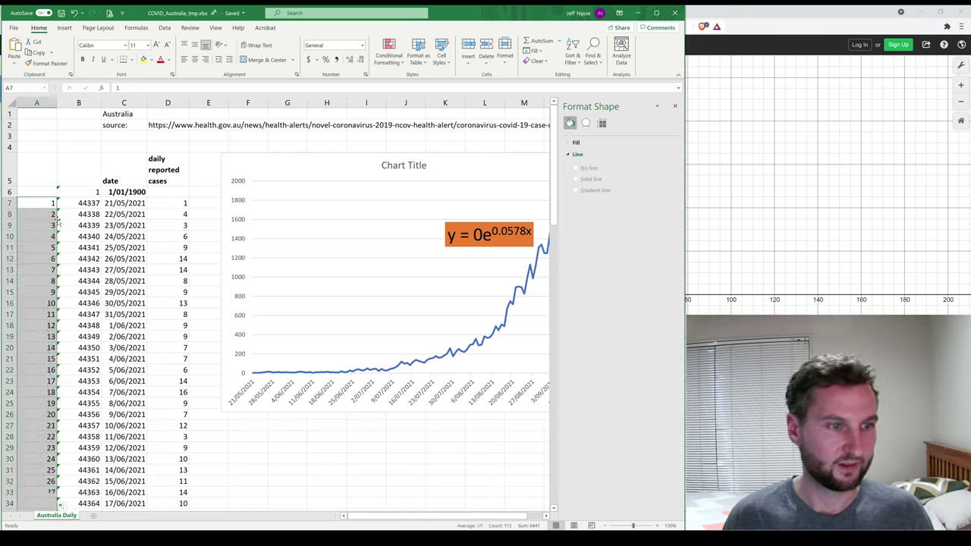
Check the series ends at day 113 and select the first ten days with their case counts
left_click(38, 302)
key("ctrl+Down")
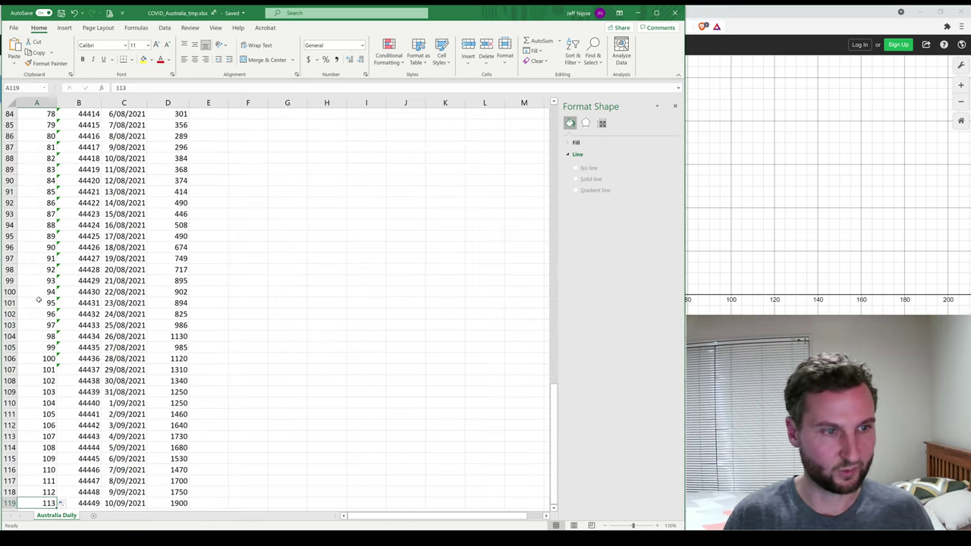
key("ctrl+Up")
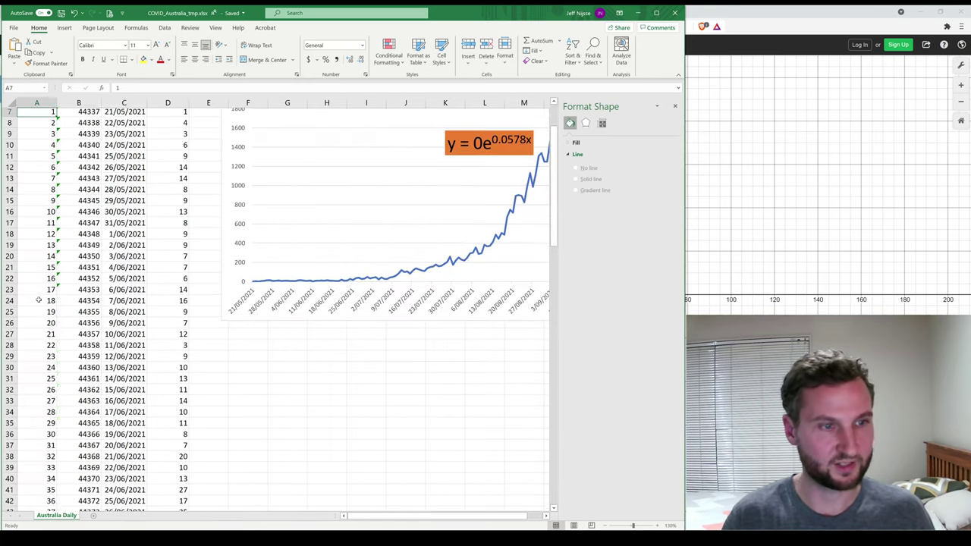
scroll(109, 158, "up", 2)
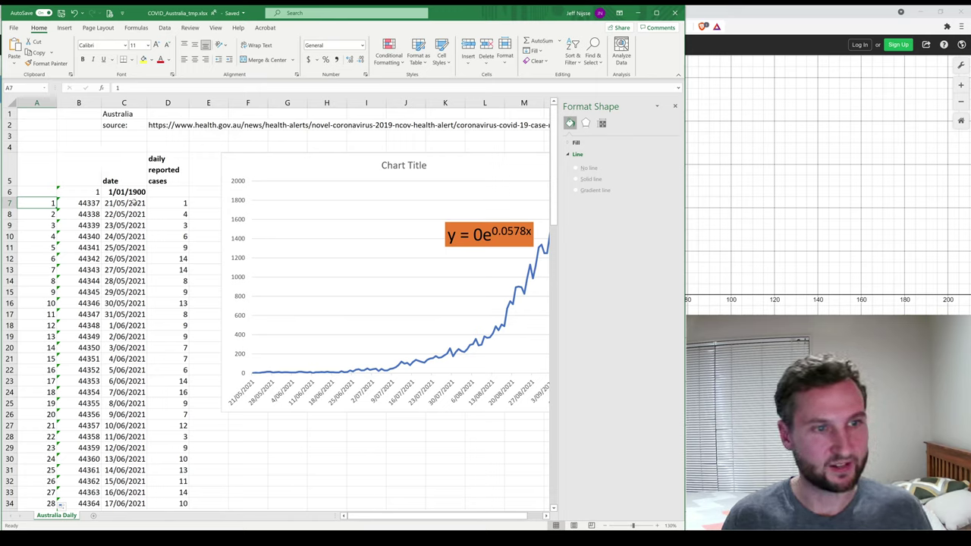
key("shift+Down")
key("shift+Down")
key("shift+Down")
key("shift+Down")
key("shift+Down")
key("shift+Down")
key("shift+Down")
key("shift+Down")
key("shift+Down")
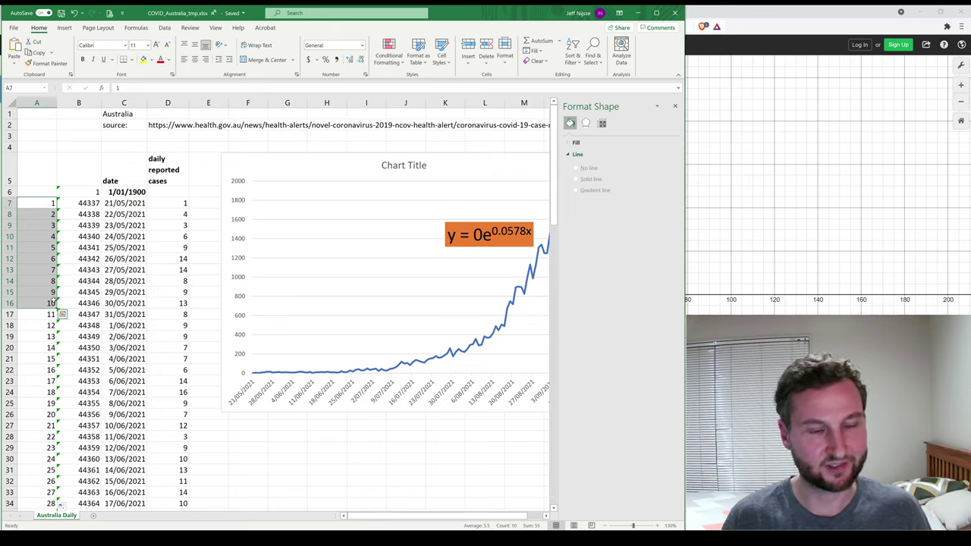
left_click_drag(168, 203, 167, 304)
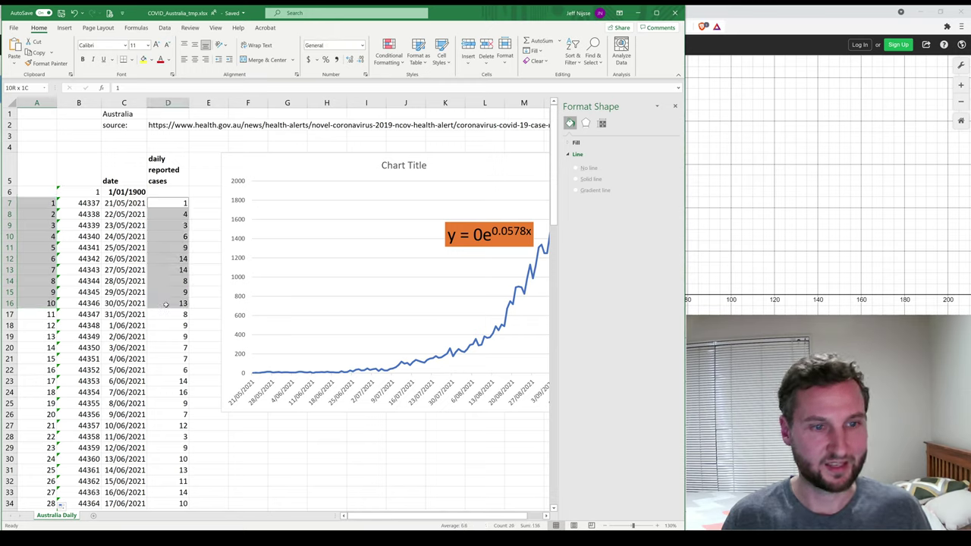
left_click(166, 204)
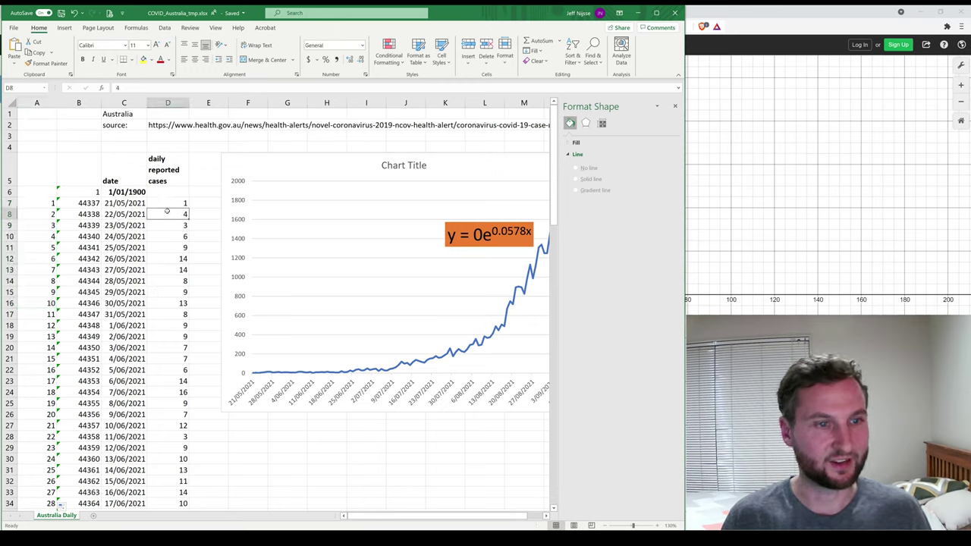
Open Select Data for the daily cases chart and leave Series1's values unchanged
left_click(346, 267)
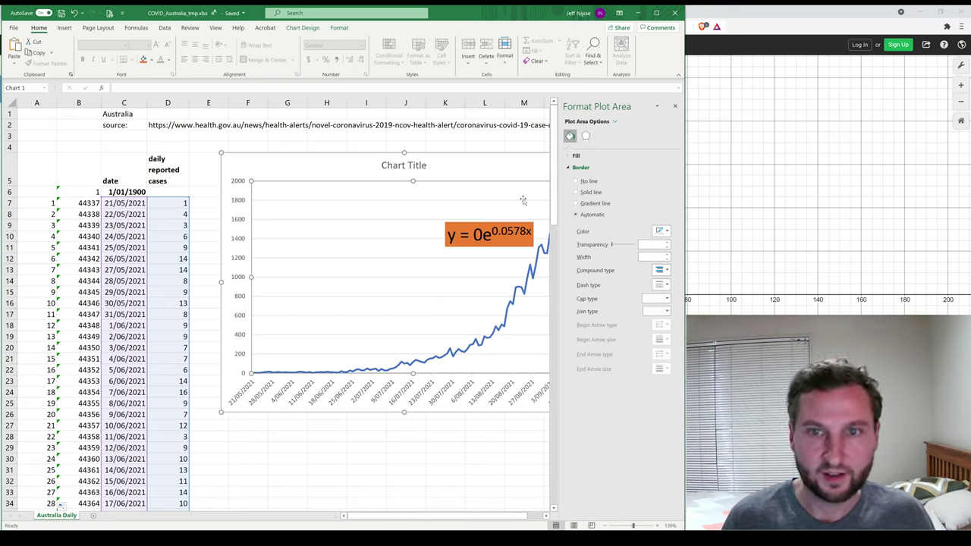
left_click(675, 107)
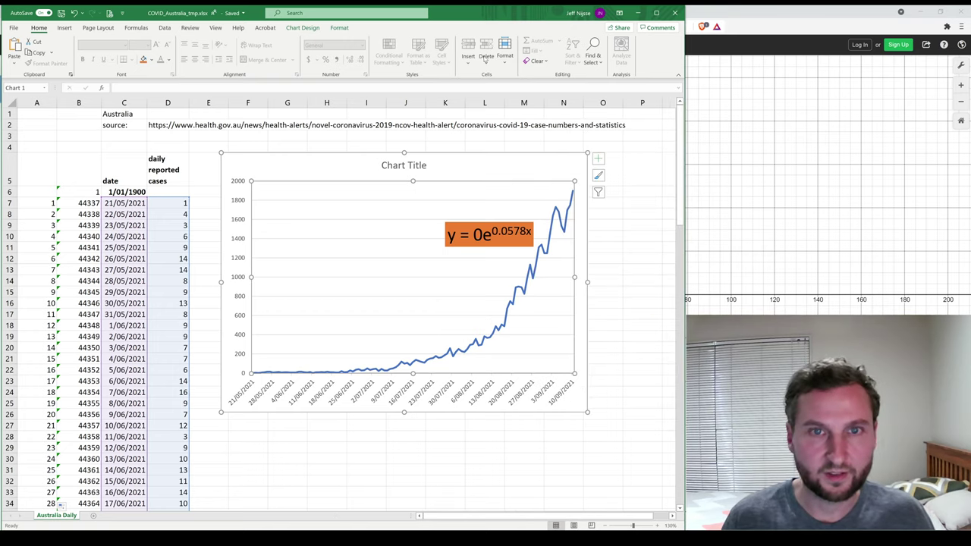
left_click(303, 29)
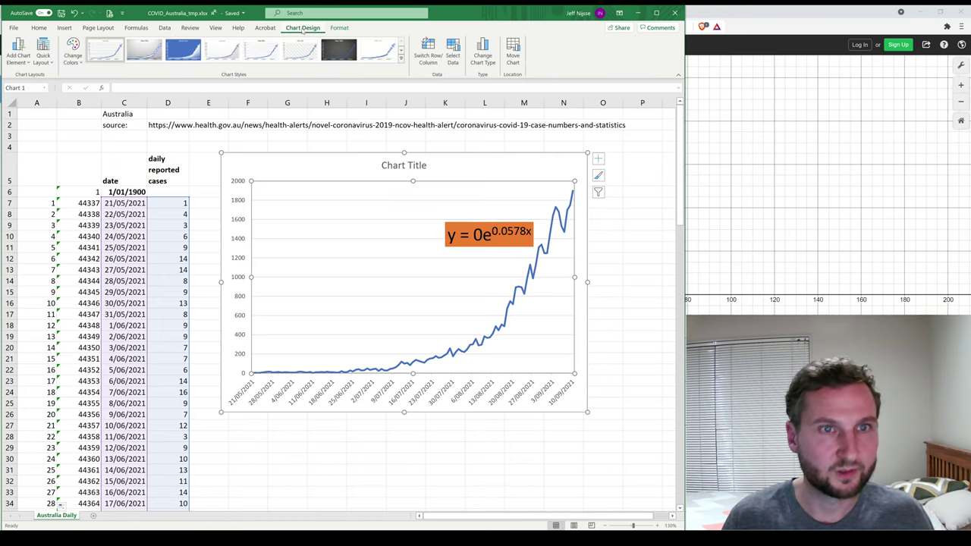
left_click(453, 55)
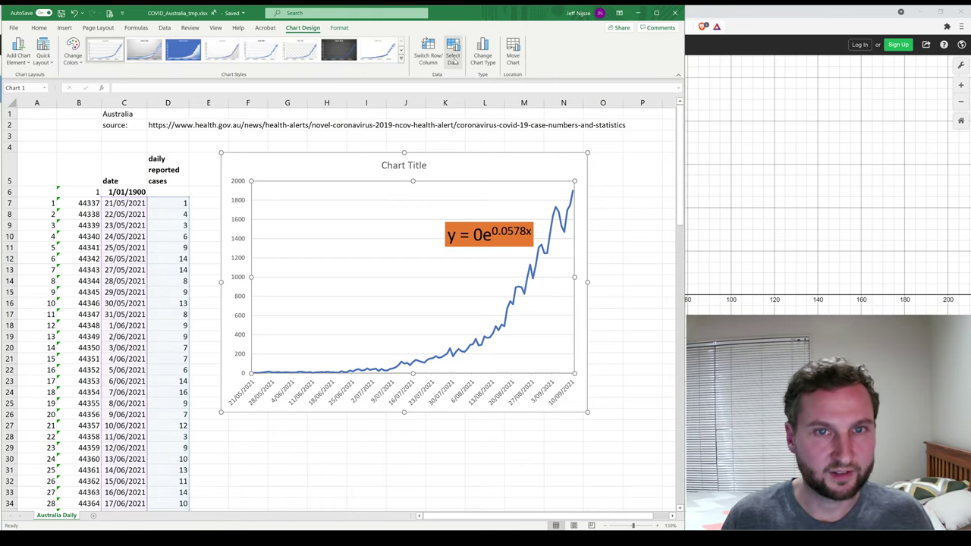
left_click_drag(181, 82, 395, 141)
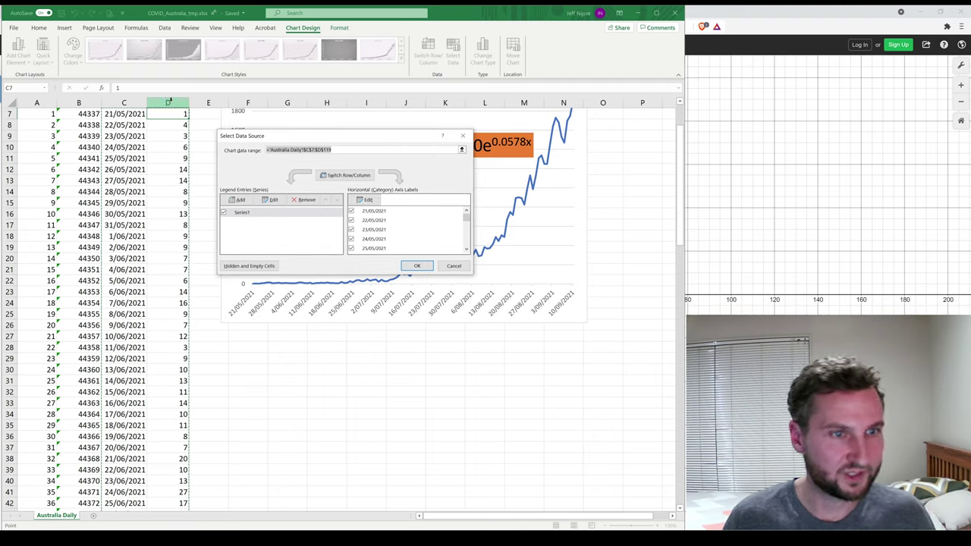
left_click(238, 213)
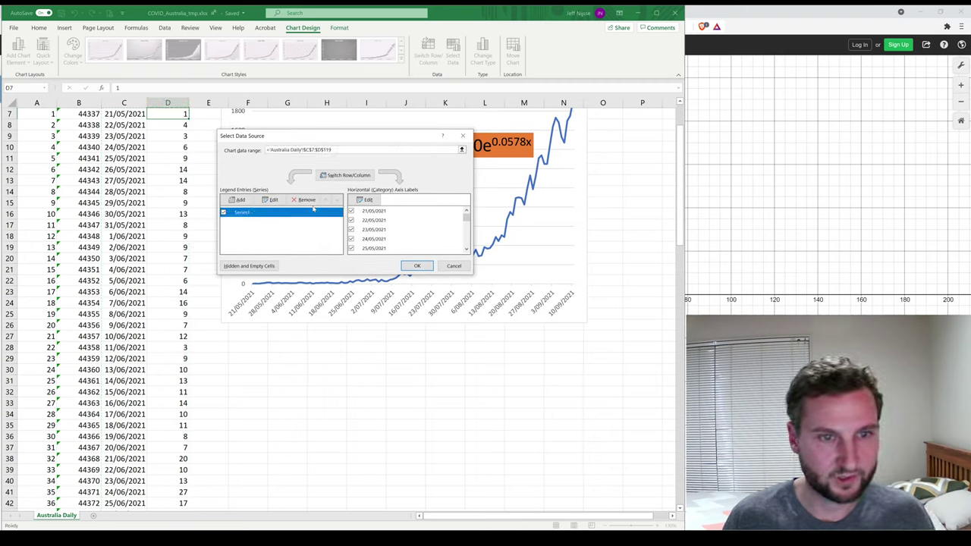
left_click(270, 200)
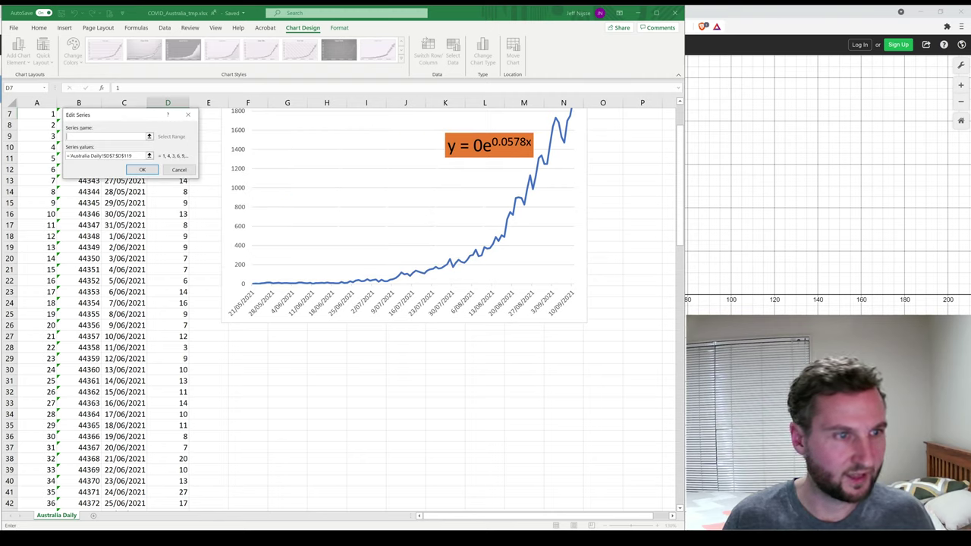
left_click_drag(124, 114, 258, 150)
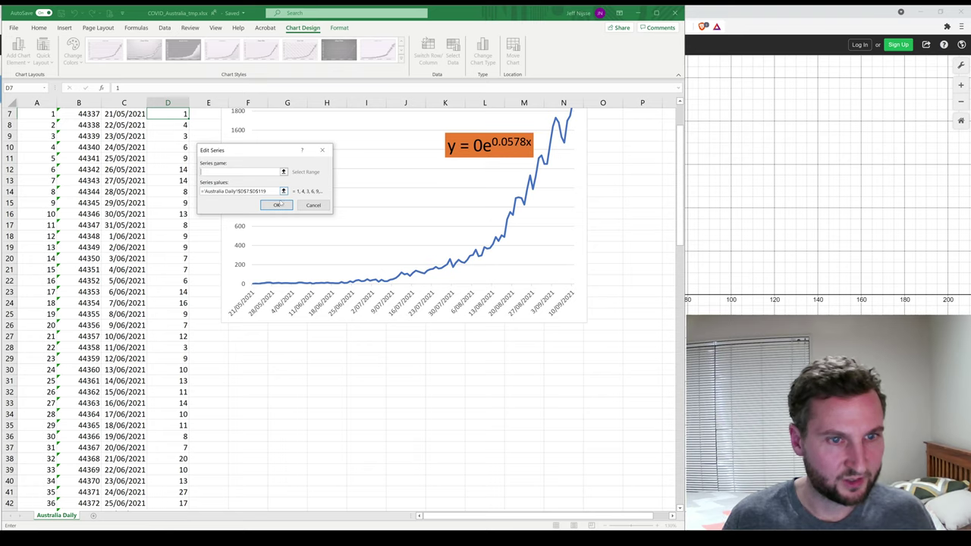
left_click(278, 205)
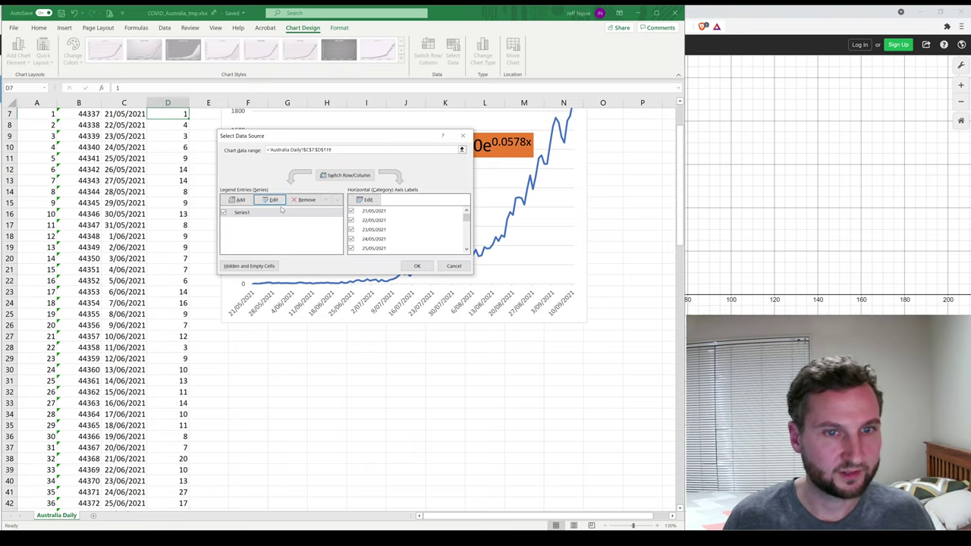
Set the horizontal axis labels to the day numbers 'Australia Daily'!$A$7:$A$119
left_click(372, 201)
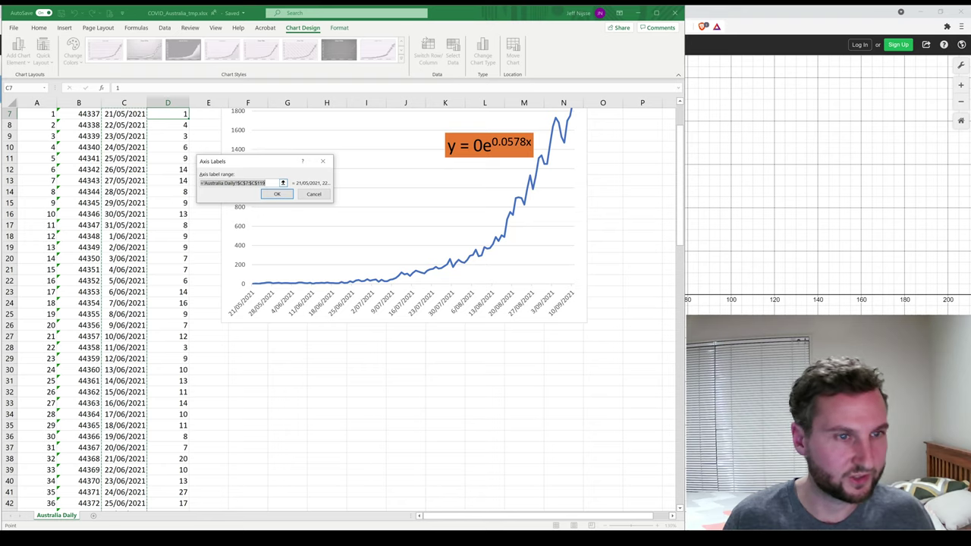
left_click(237, 183)
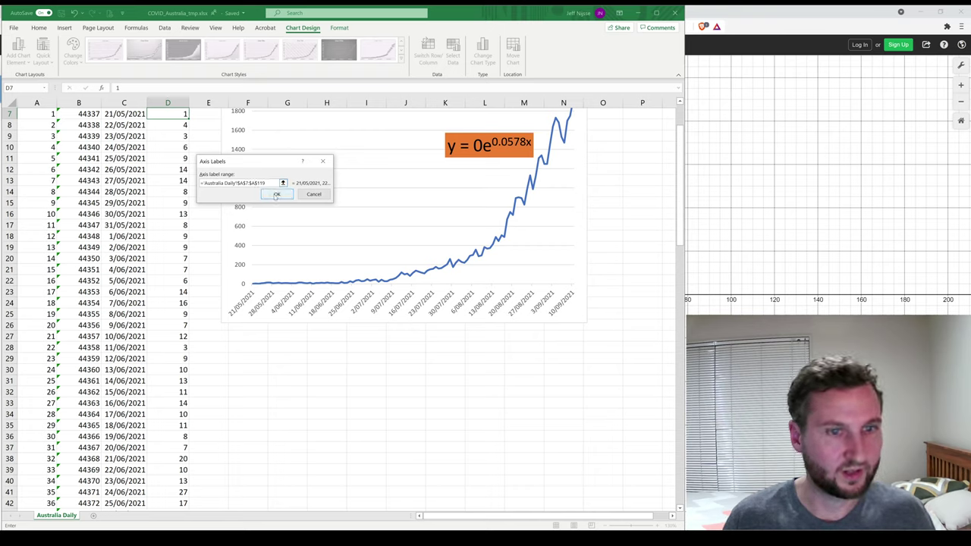
left_click(276, 194)
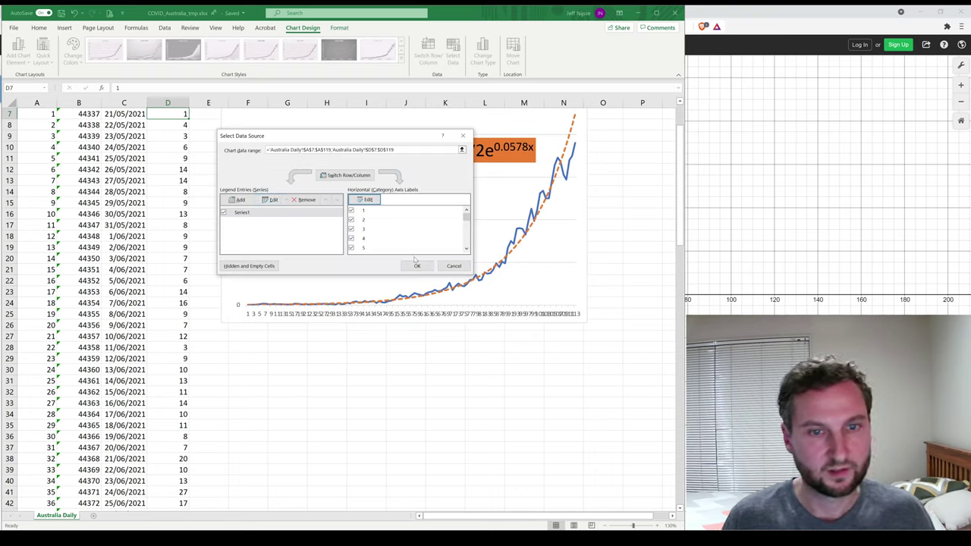
left_click_drag(371, 141, 400, 356)
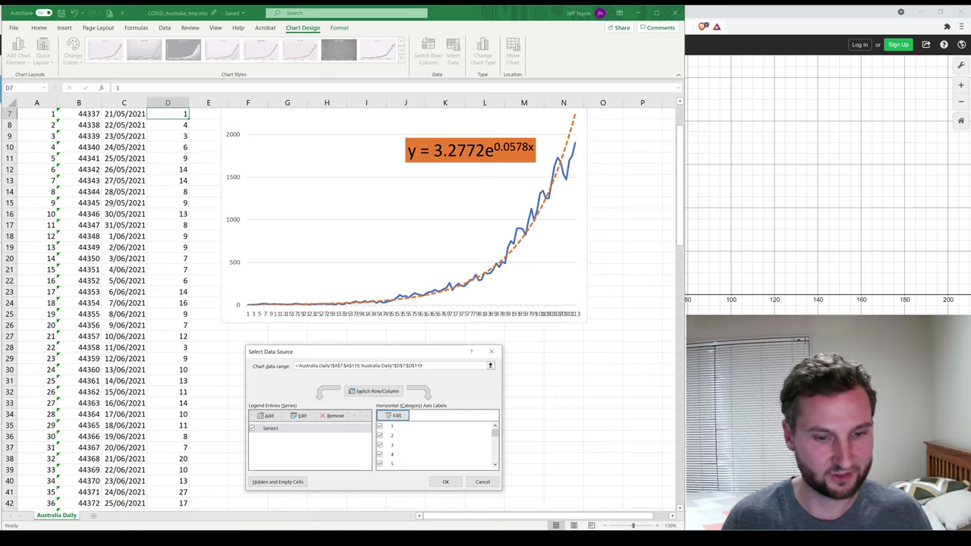
key("alt+Tab")
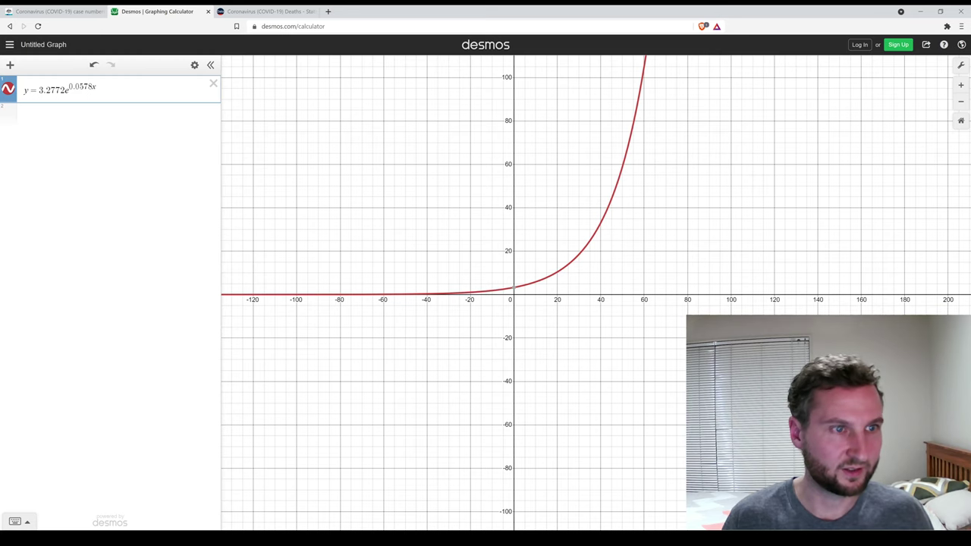
Return from the Desmos graph to the Excel chart with its day-number axis
key("alt+Tab")
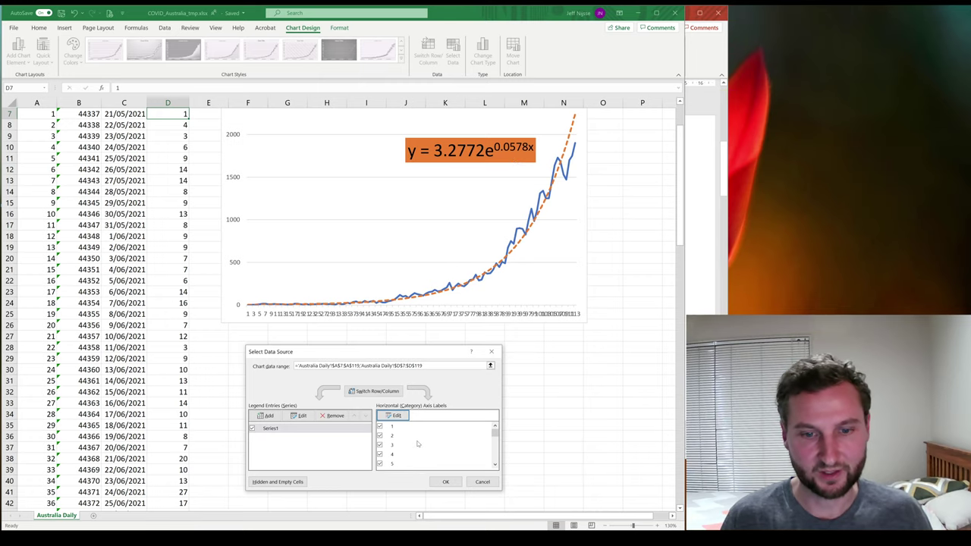
Cancel the Select Data Source changes, then check the formula in cell B7
left_click(483, 482)
scroll(361, 353, "up", 2)
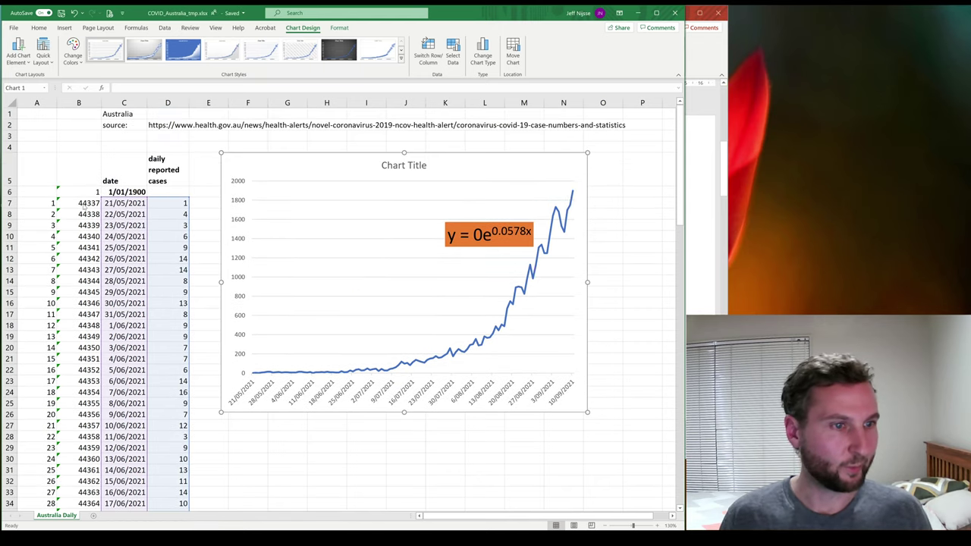
left_click(80, 204)
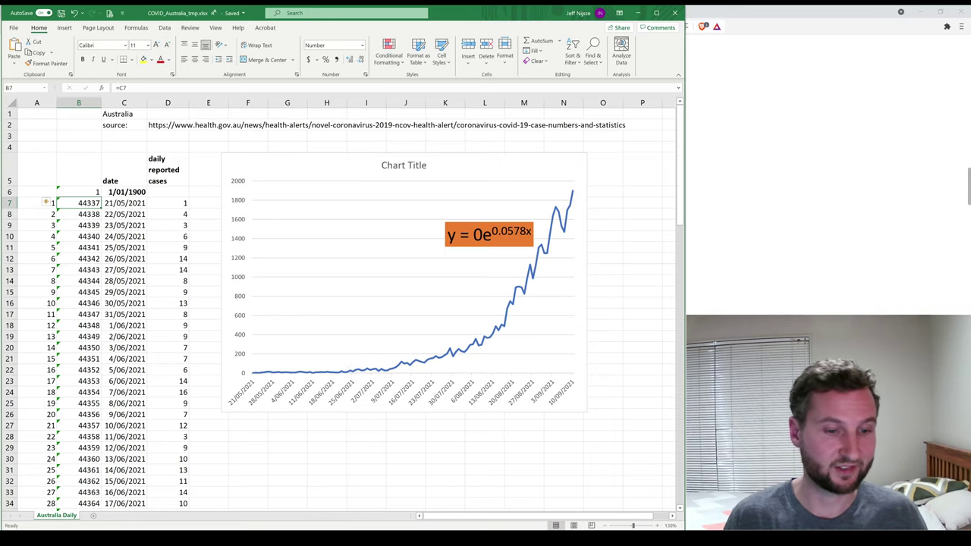
Return to the health.gov.au cases chart and zoom the page to 110% for reading
key("alt+Tab")
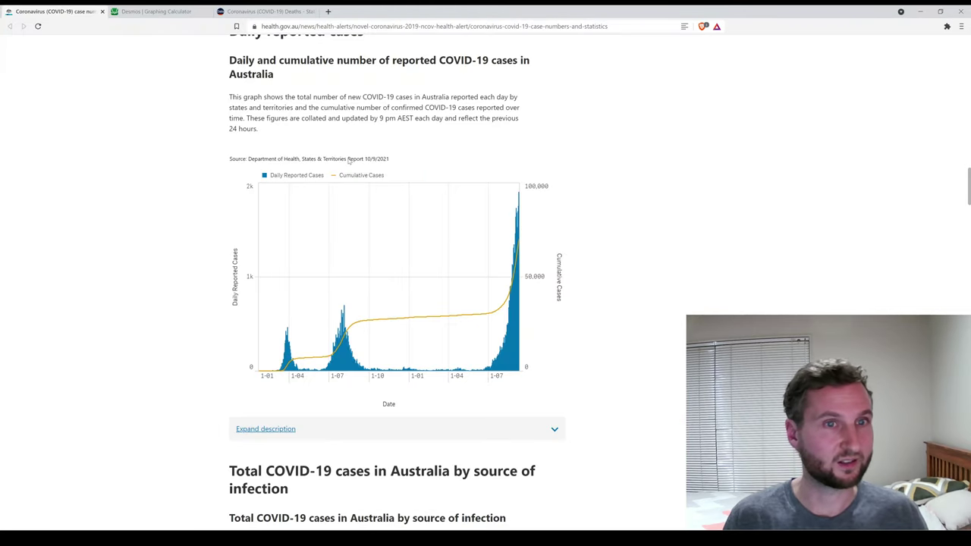
key("ctrl+plus")
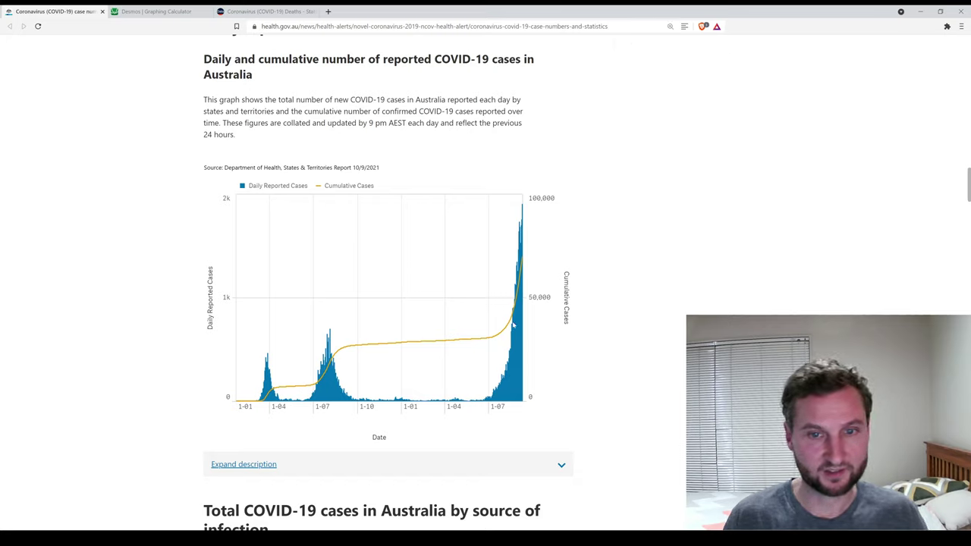
mouse_move(444, 344)
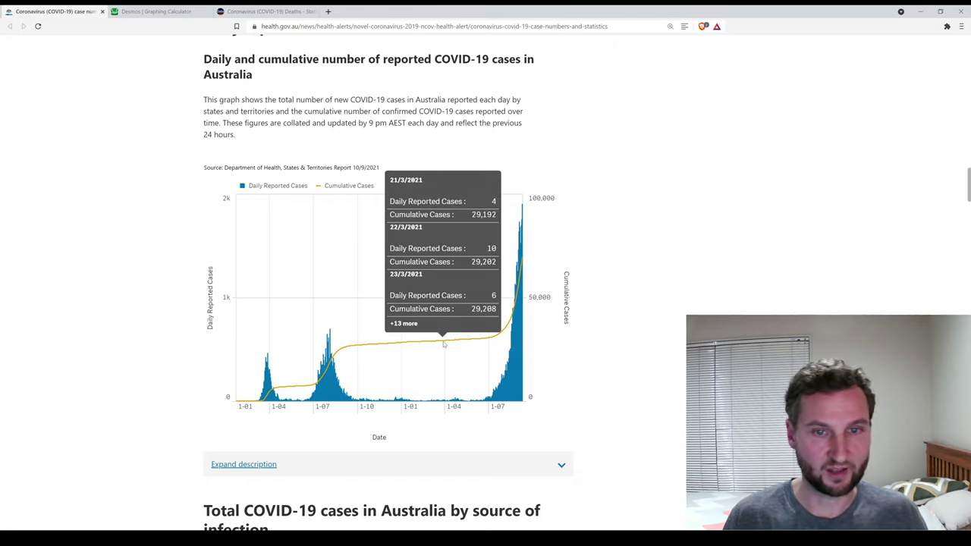